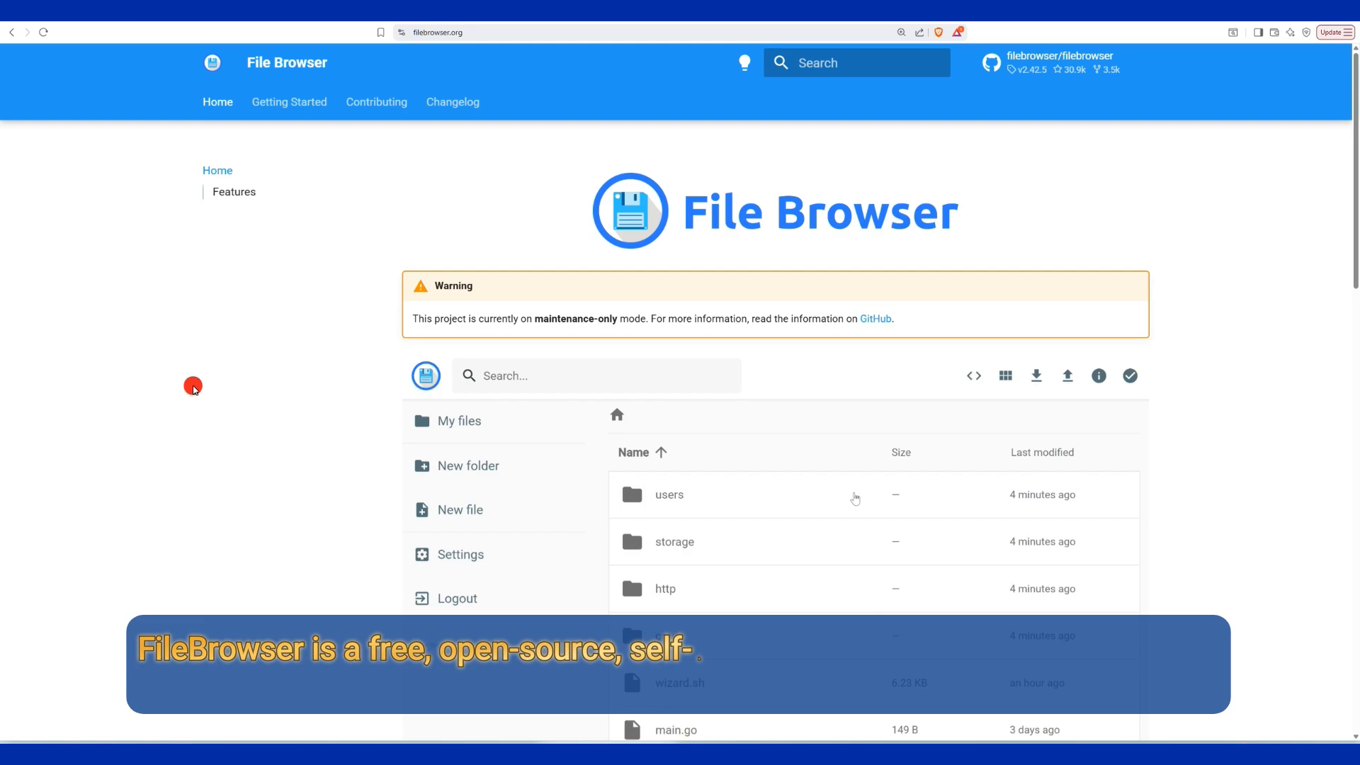
Scroll through the filebrowser.org home page past the demo and the Features section
scroll(198, 387, "down", 2)
scroll(198, 388, "down", 8)
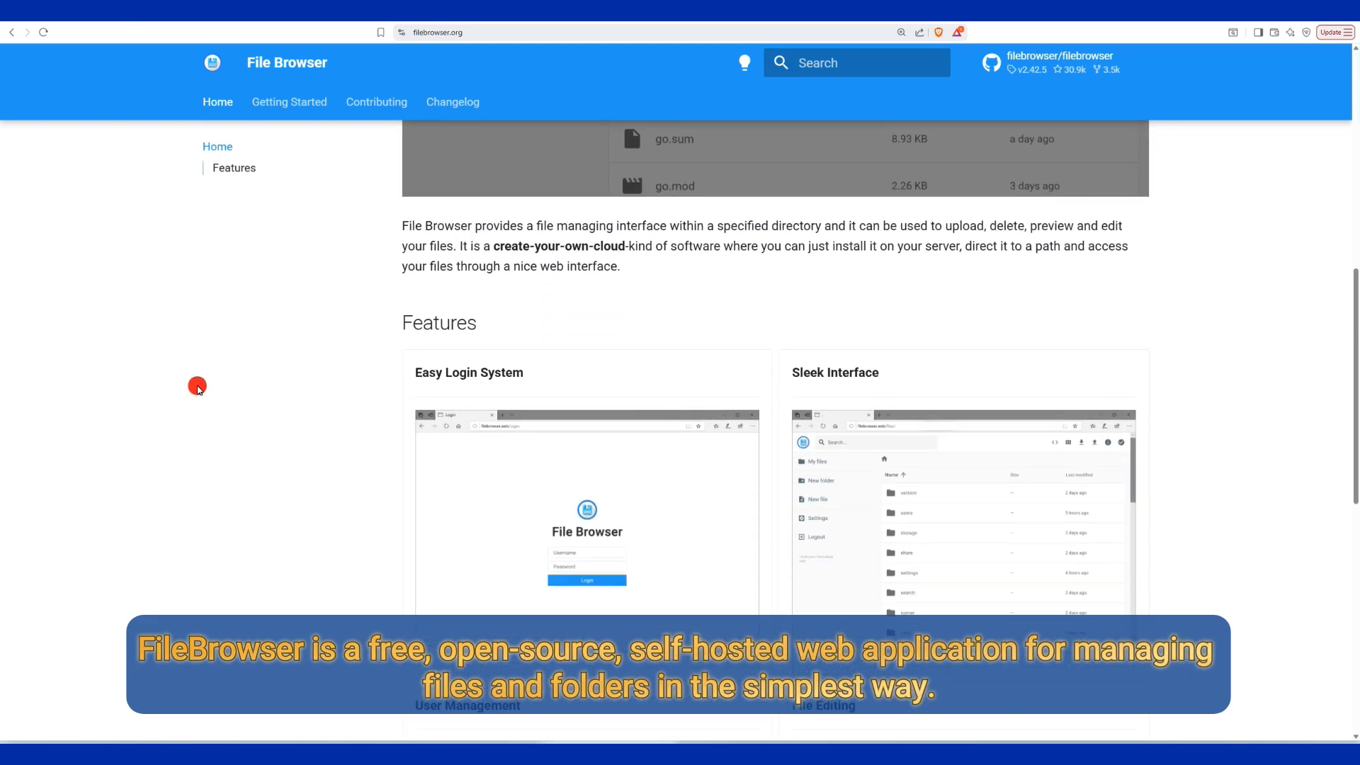
scroll(198, 388, "down", 7)
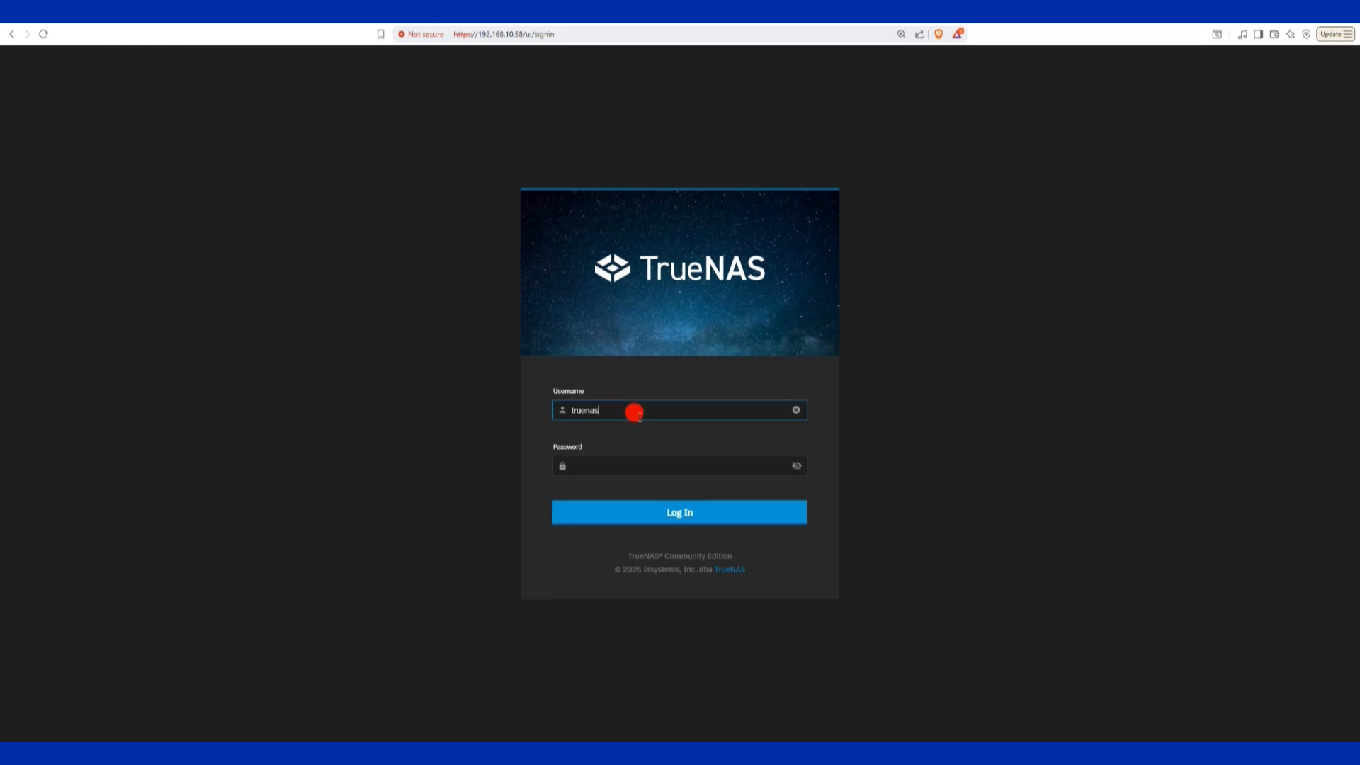
Sign in to the TrueNAS web interface with the admin username and password
type("in")
key("Tab")
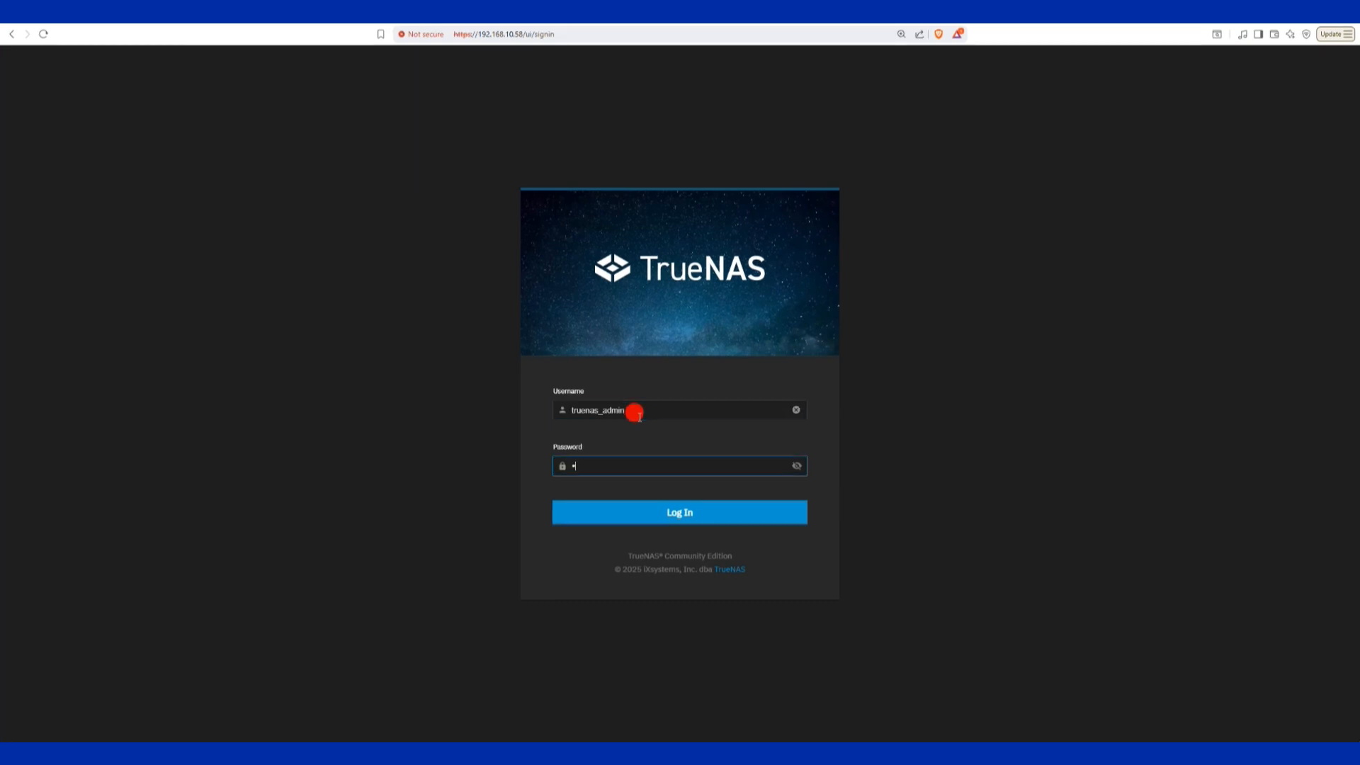
key("Return")
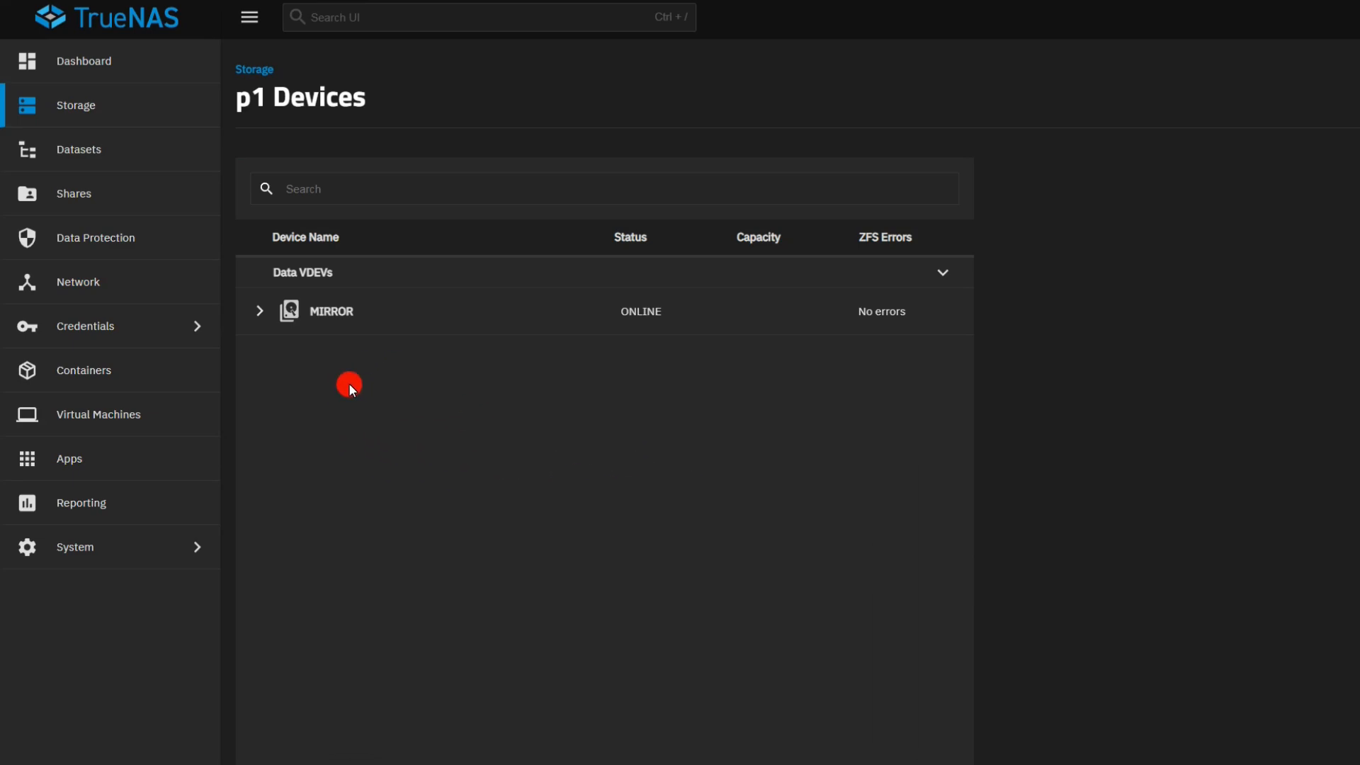
Expand the MIRROR vdev to check its two 250 GiB disks, then open pool p1's datasets
left_click(258, 311)
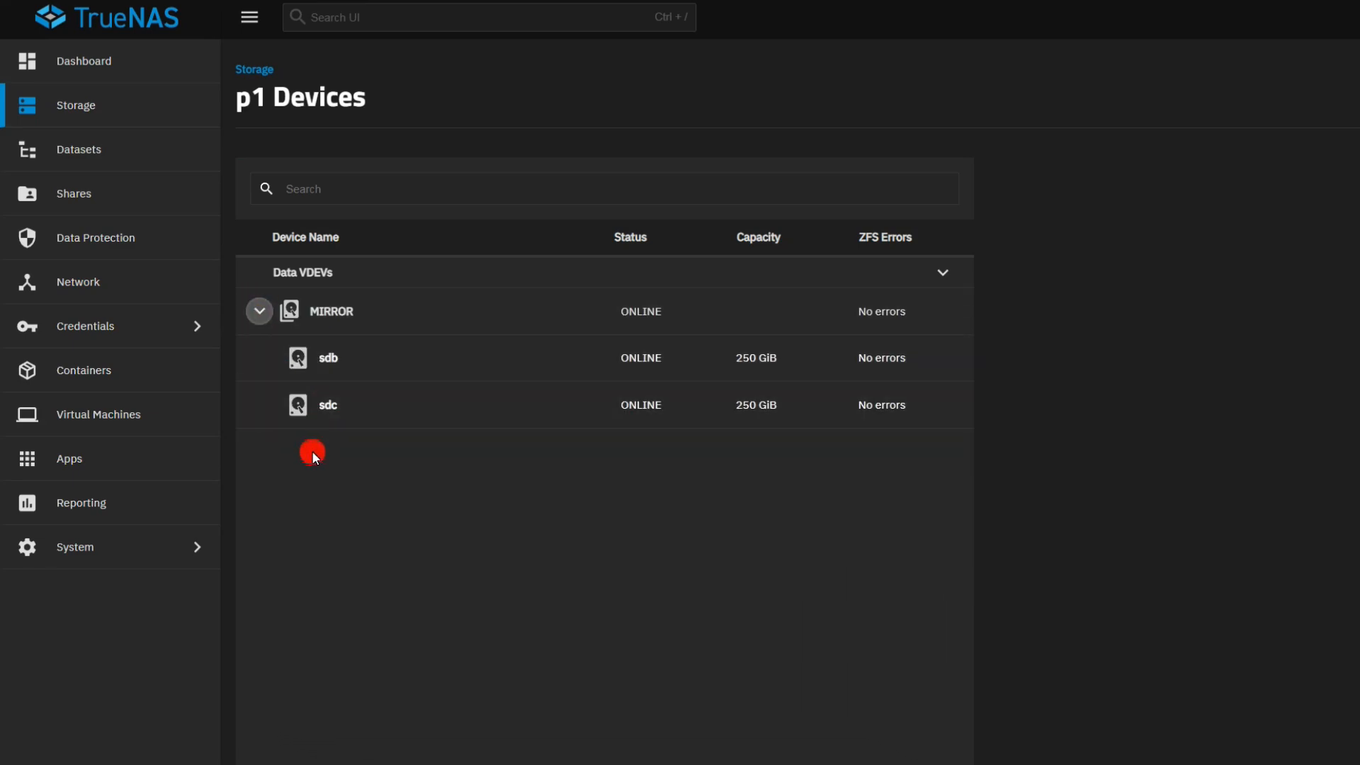
left_click(106, 108)
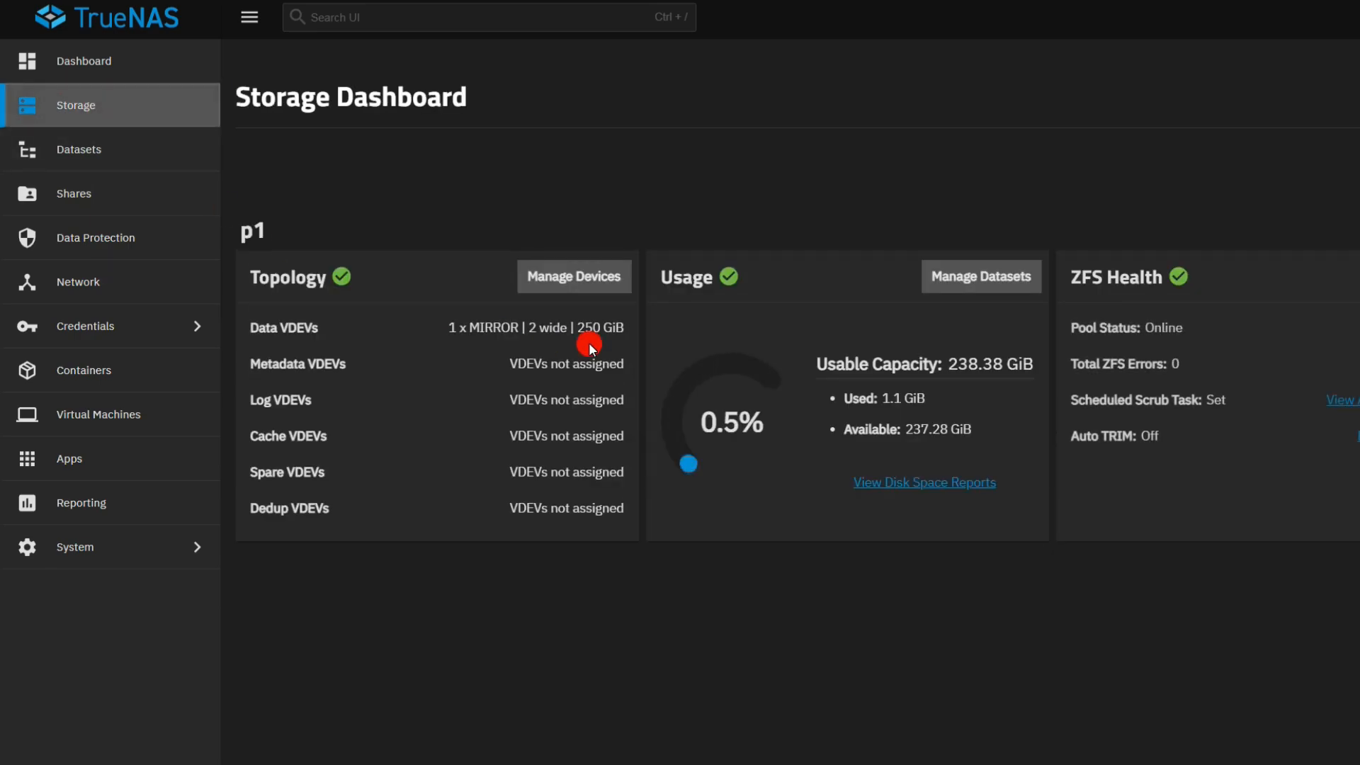
left_click(188, 155)
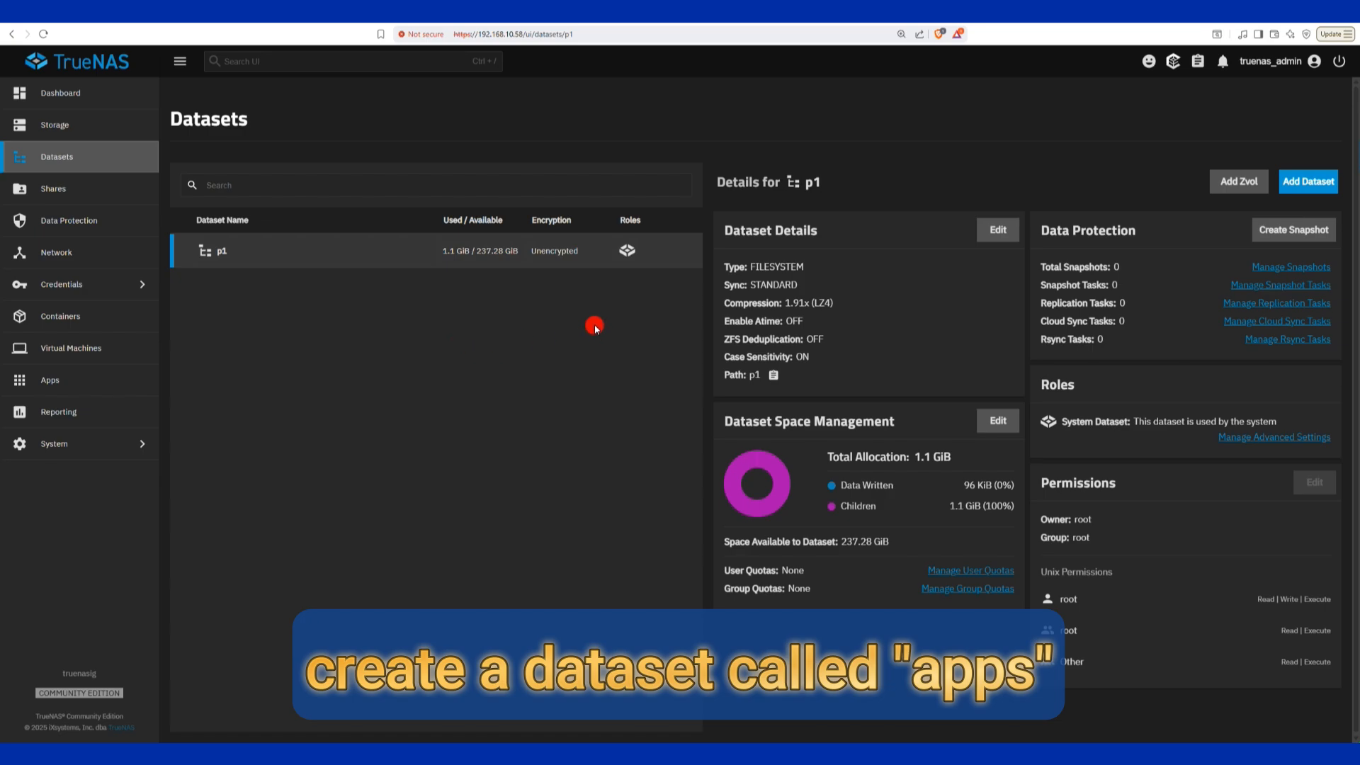
Add a dataset named 'apps' under p1 with the Apps preset and save it
left_click(1308, 181)
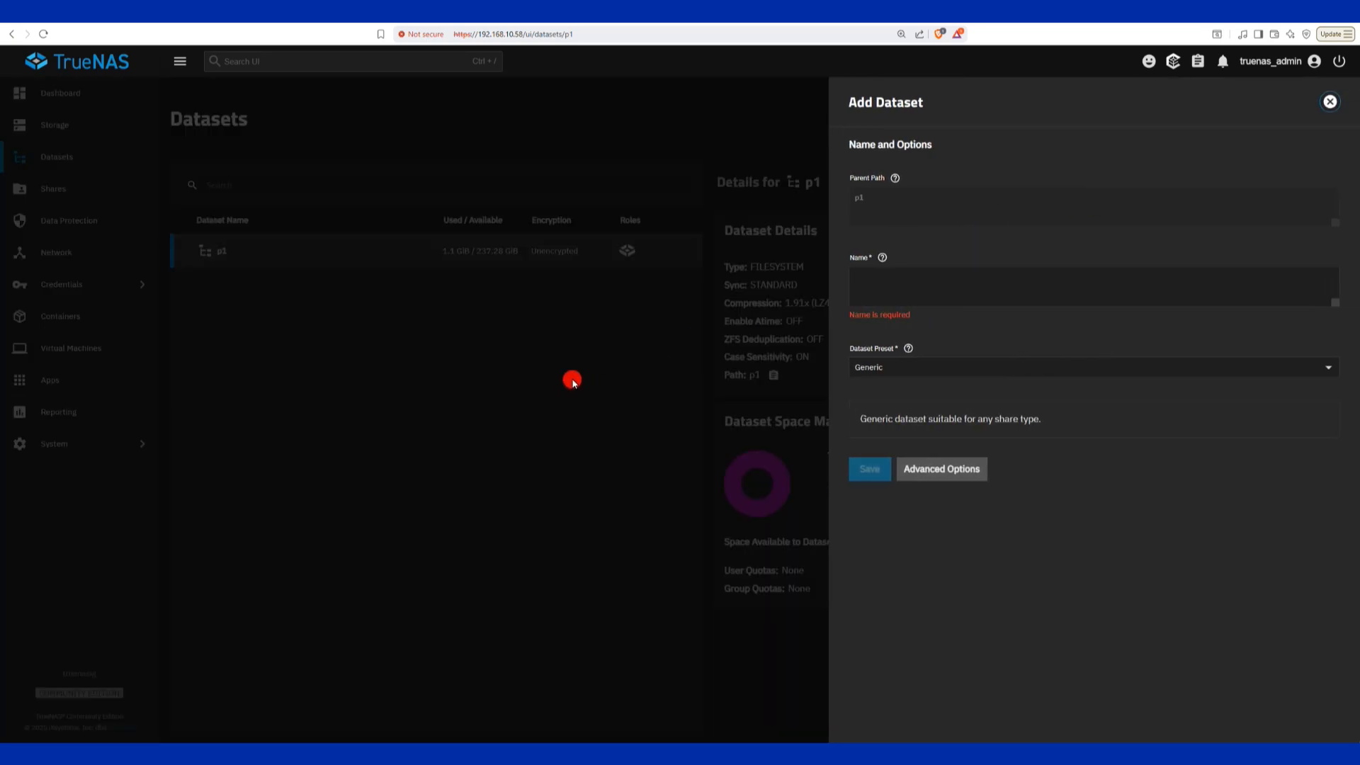
left_click(903, 274)
type("ap")
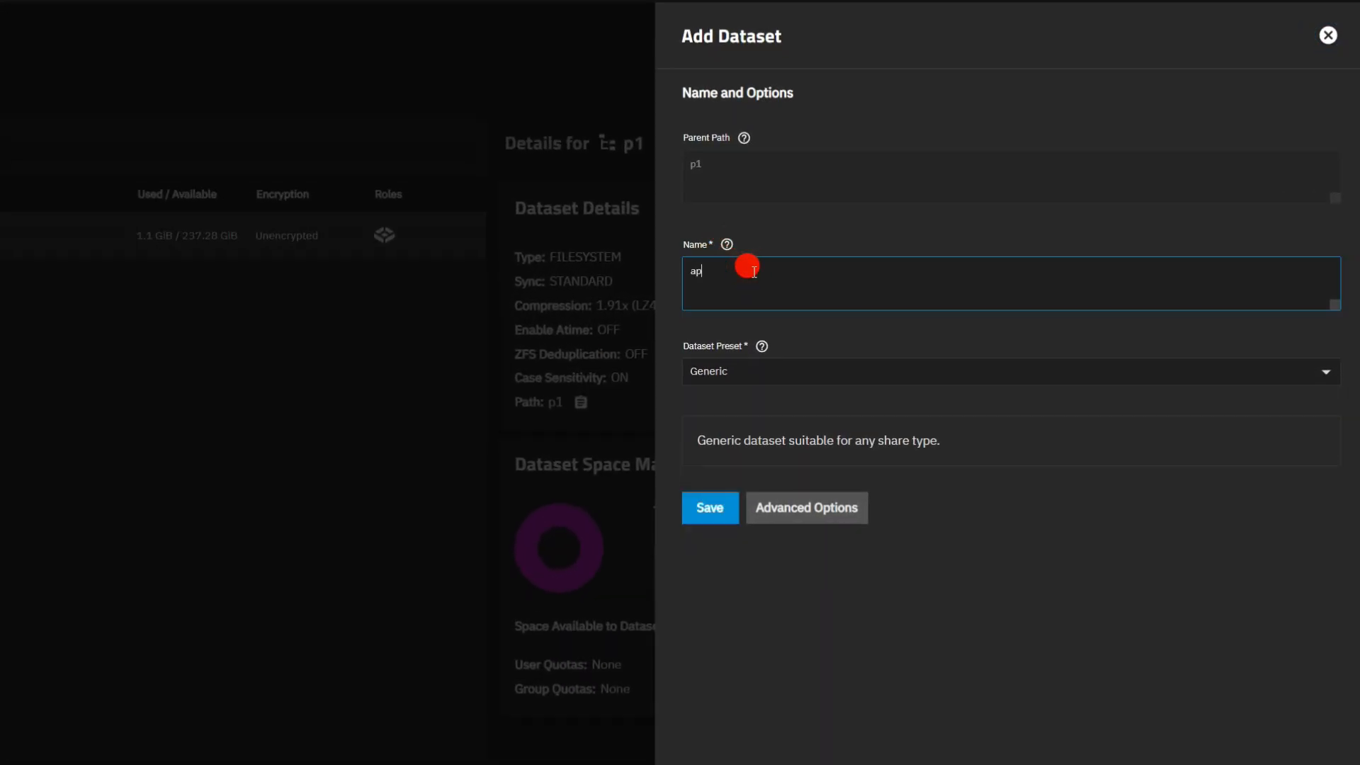
type("ps")
left_click(789, 373)
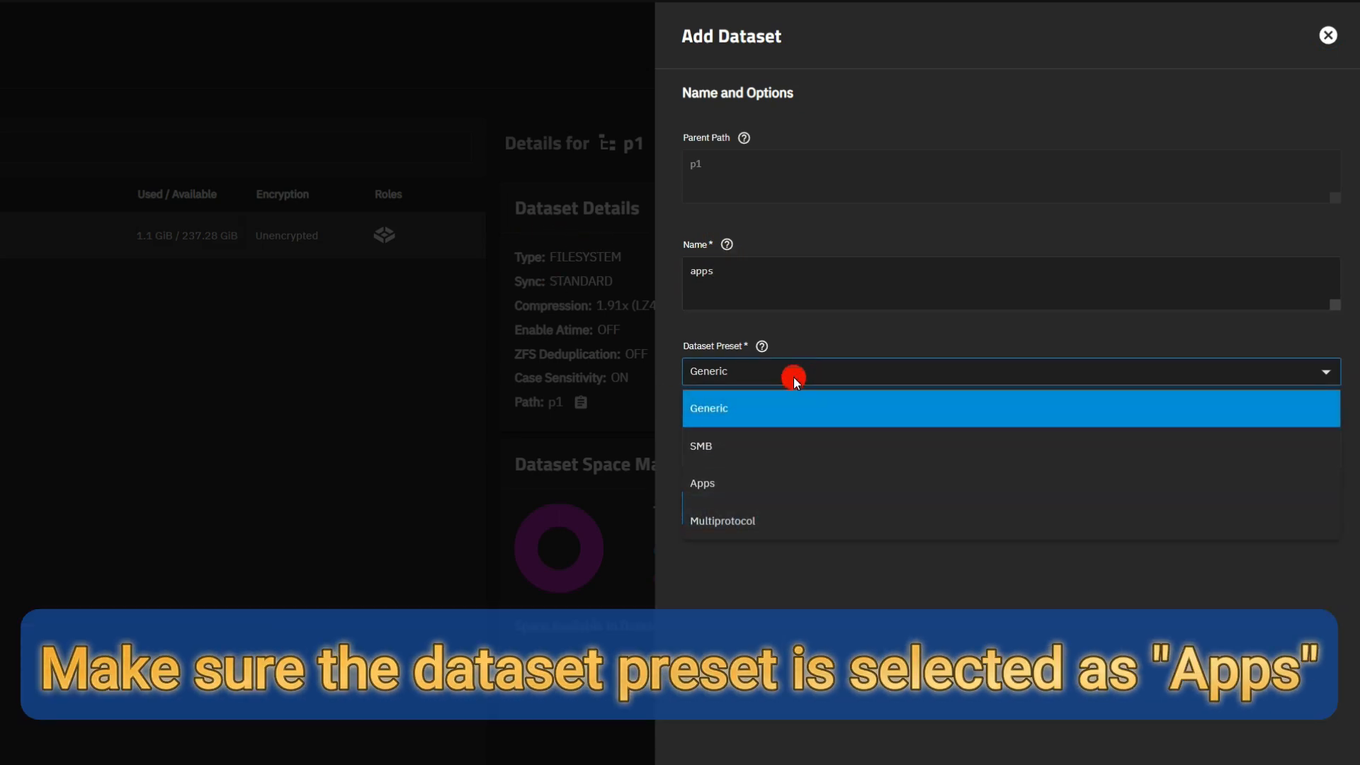
left_click(741, 481)
left_click(707, 533)
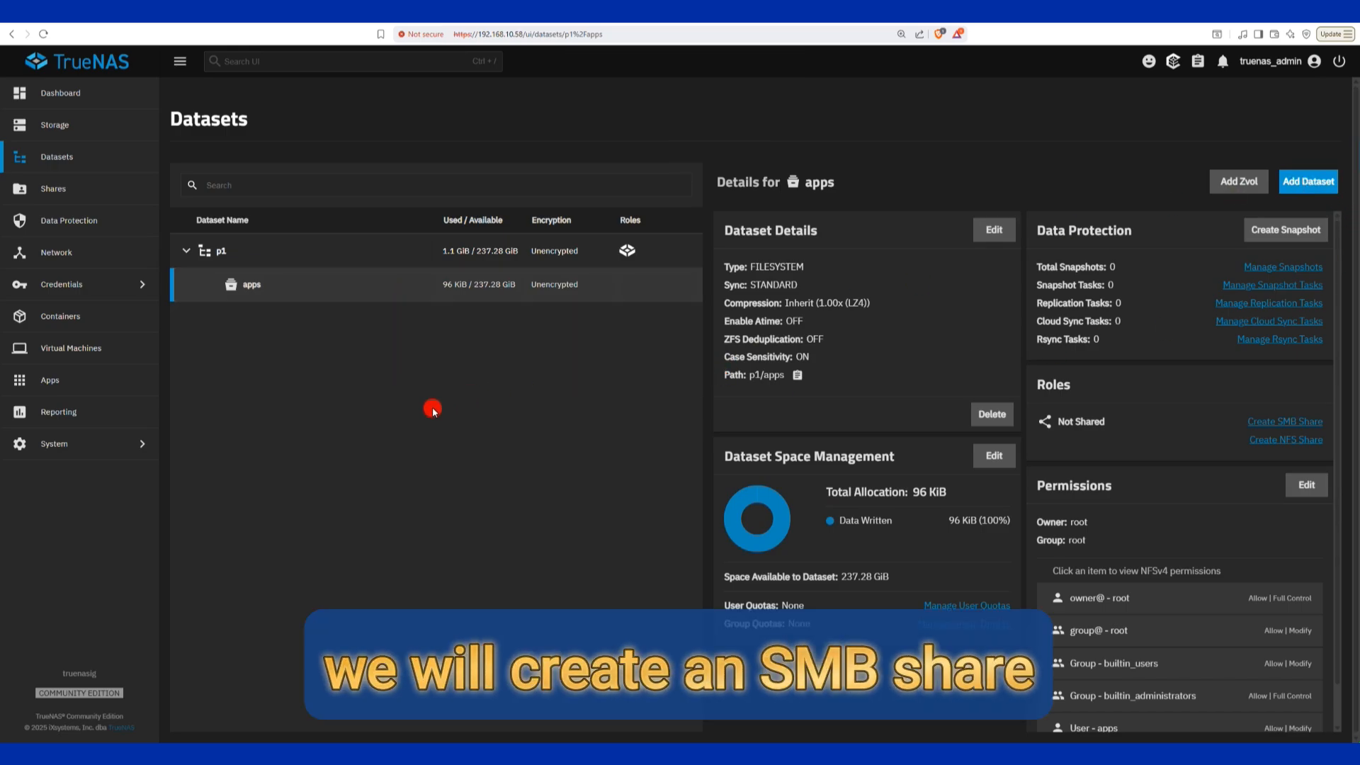
Start a test_share dataset under p1 with the SMB preset, dismissing the SMB user warning
left_click(363, 255)
left_click(1307, 181)
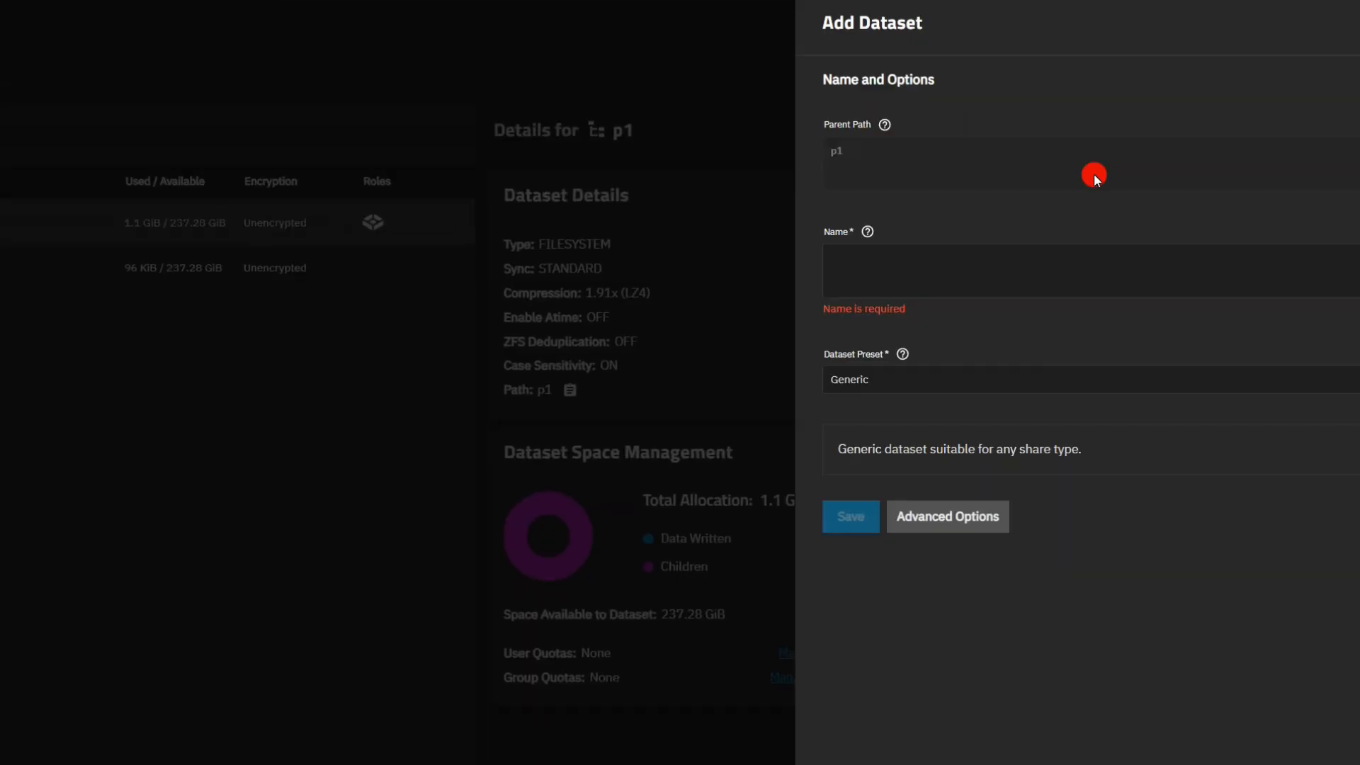
left_click(909, 296)
type("test_share")
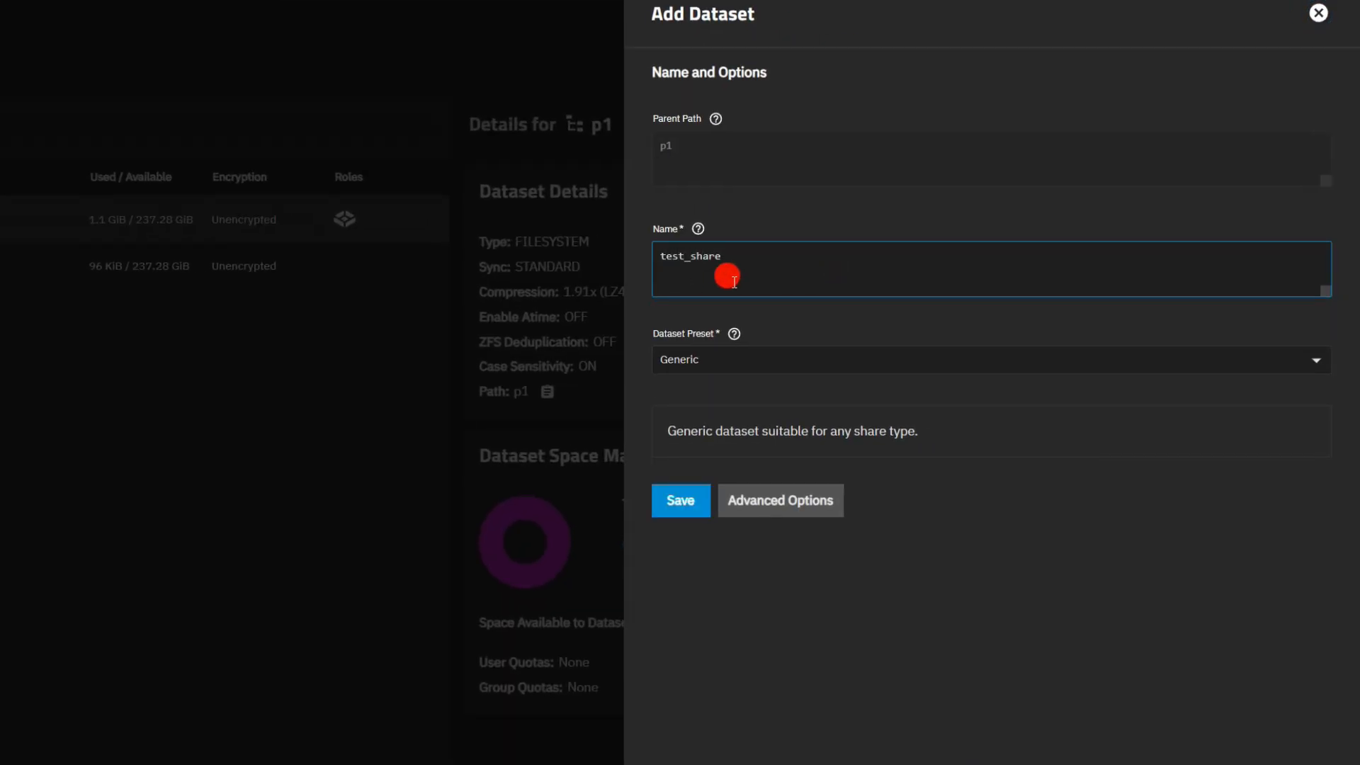
left_click(704, 361)
left_click(689, 473)
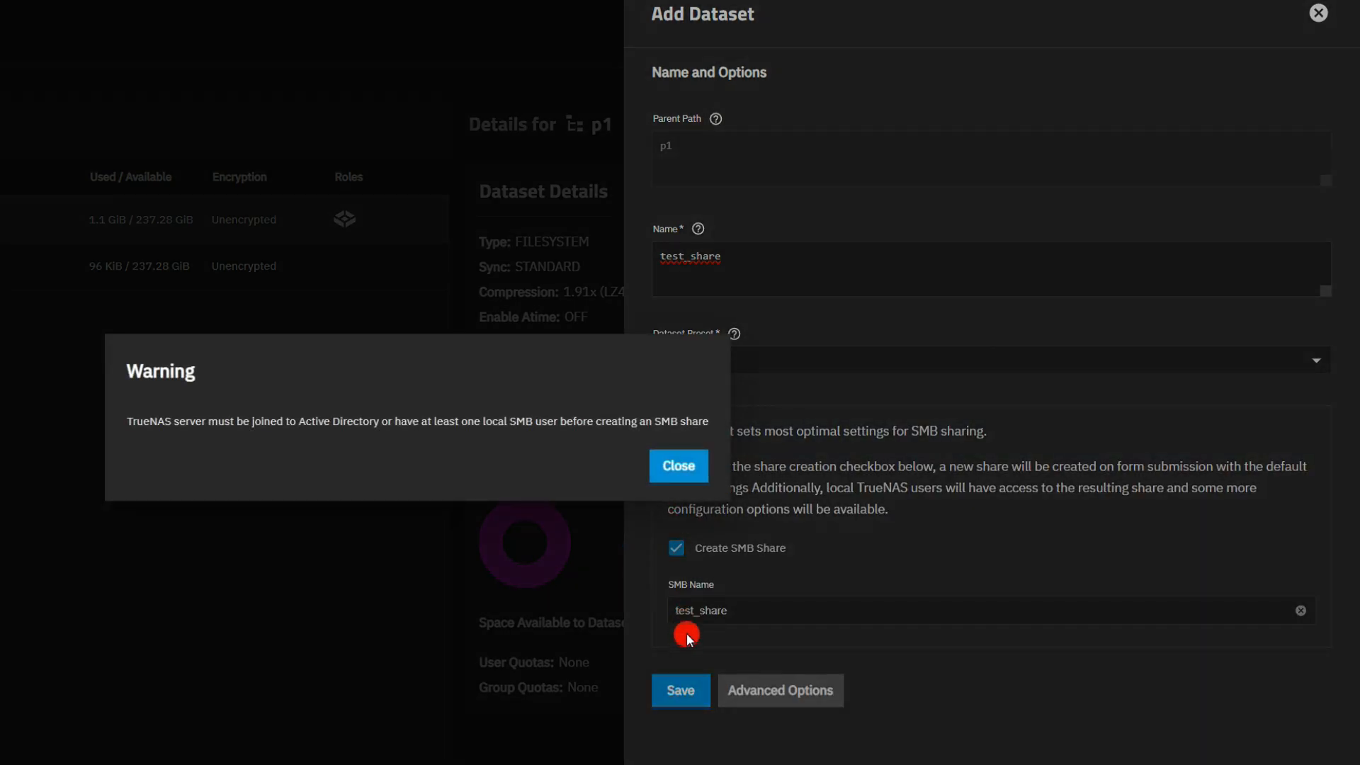
left_click(686, 467)
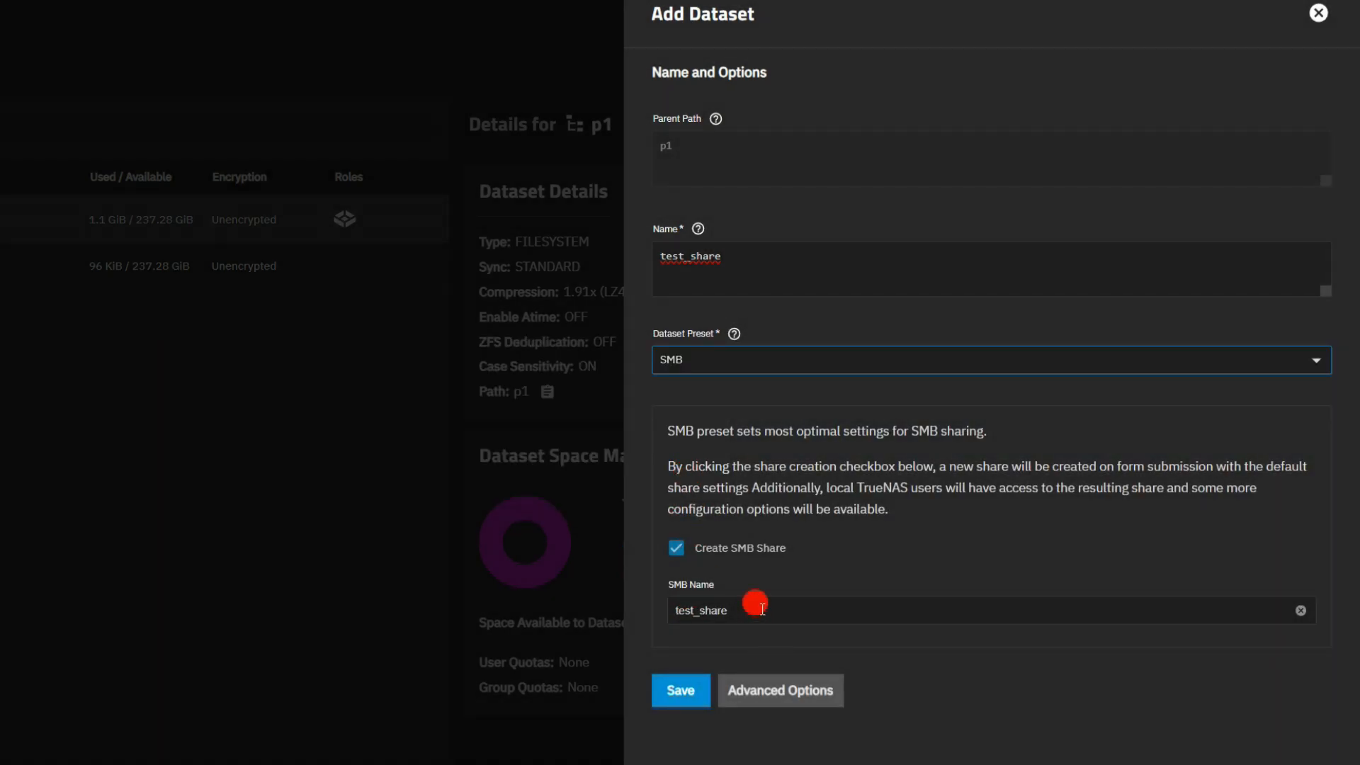
Give test_share a 50GB quota in Advanced Options and save the dataset
left_click(772, 691)
scroll(786, 661, "down", 5)
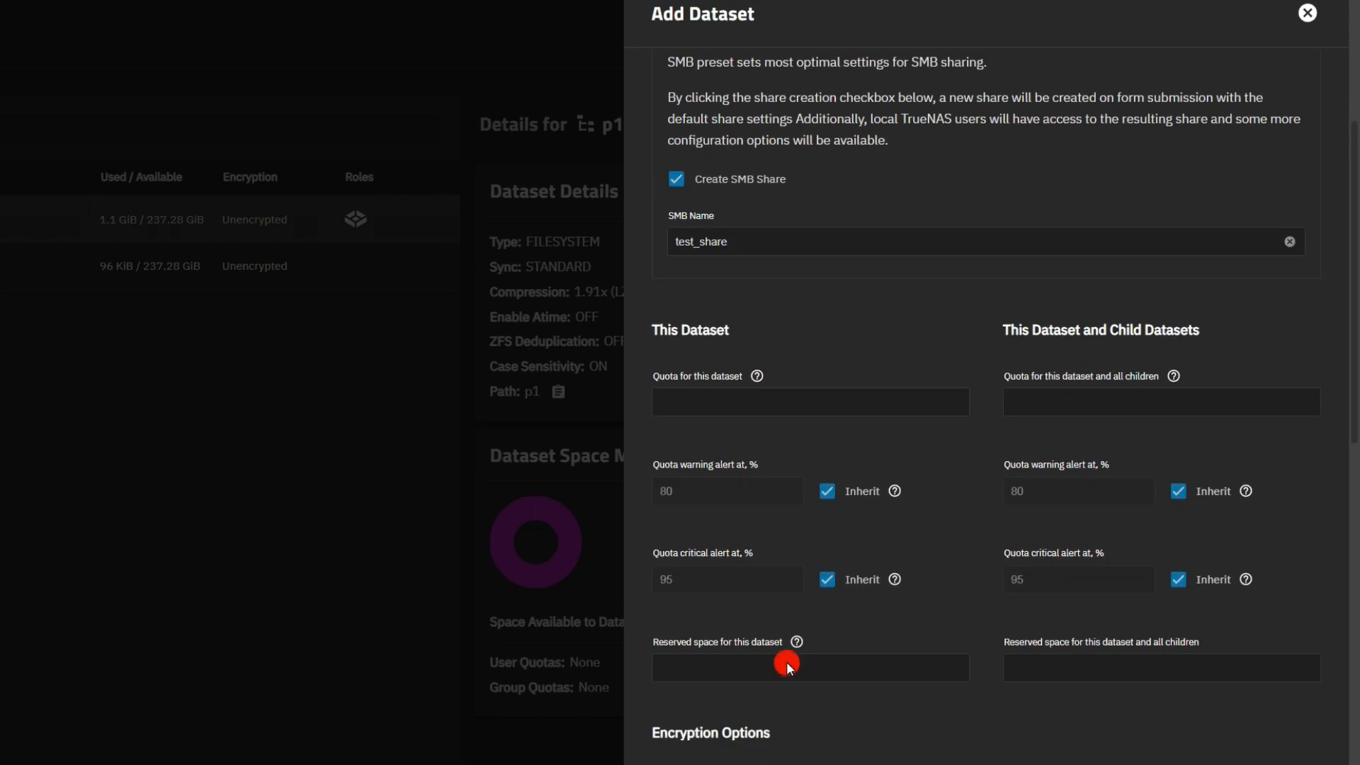
left_click(749, 342)
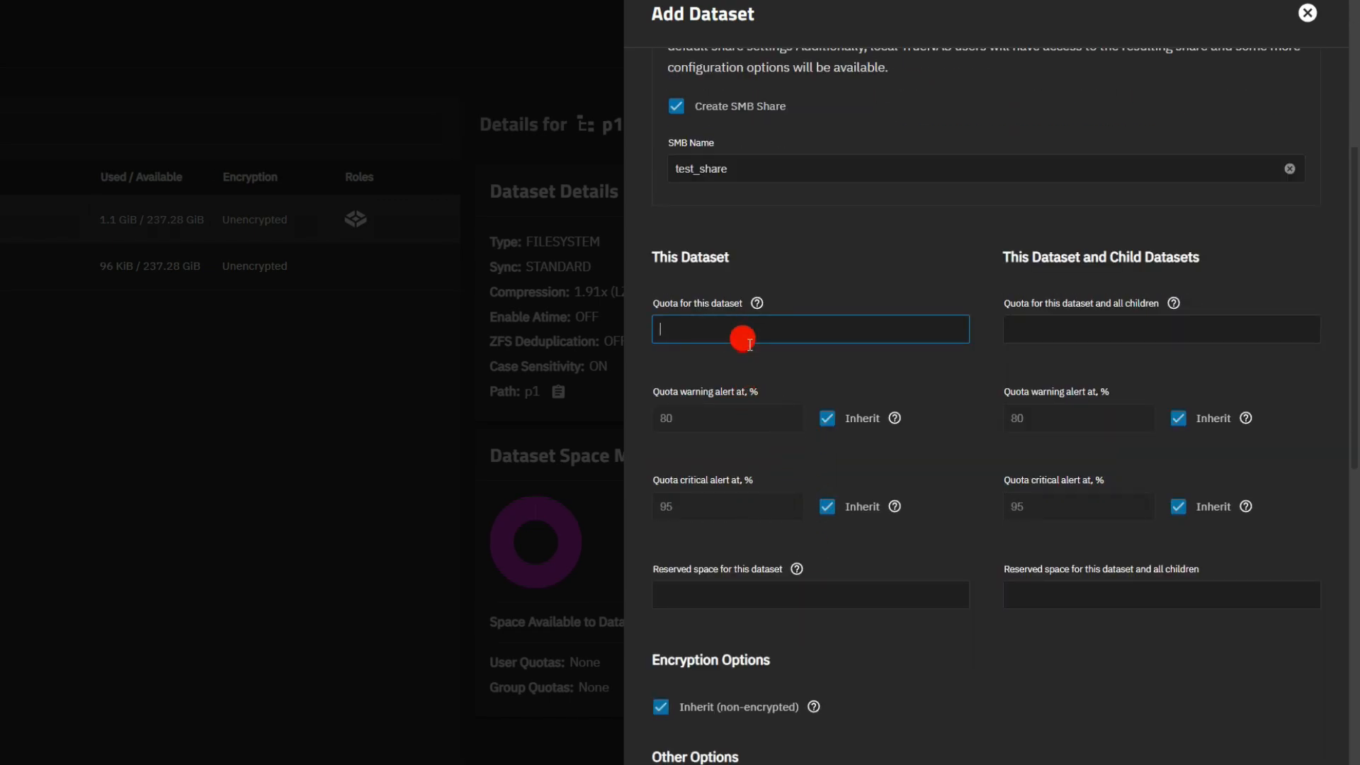
type("50GB")
scroll(823, 487, "down", 7)
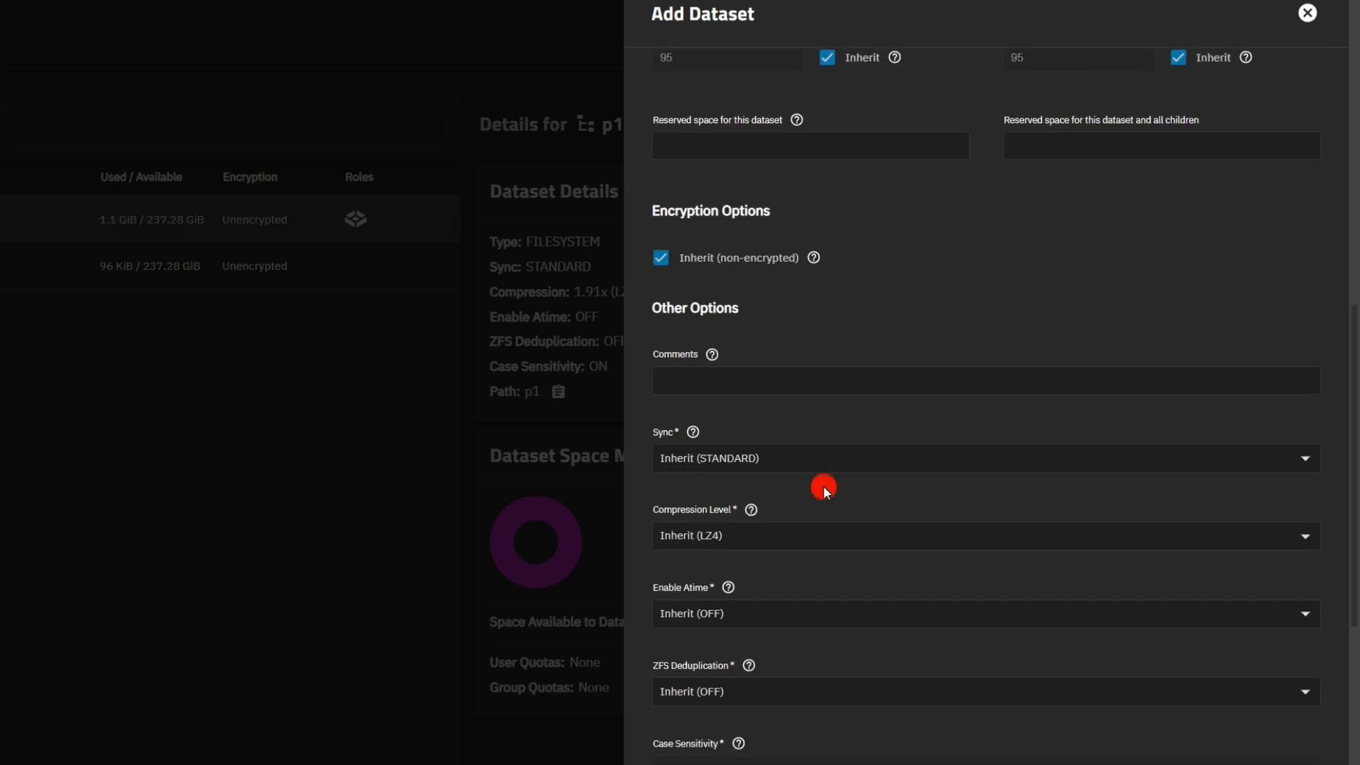
scroll(823, 486, "down", 7)
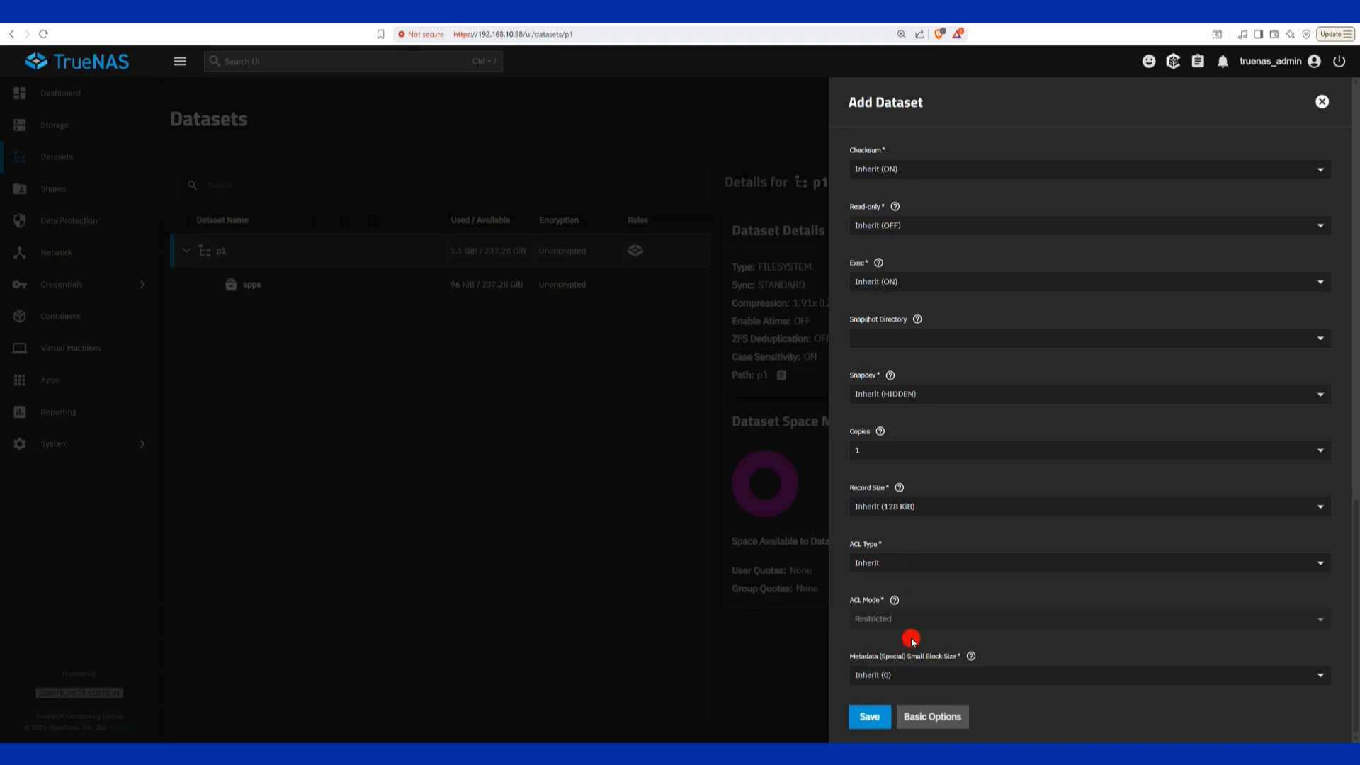
left_click(865, 717)
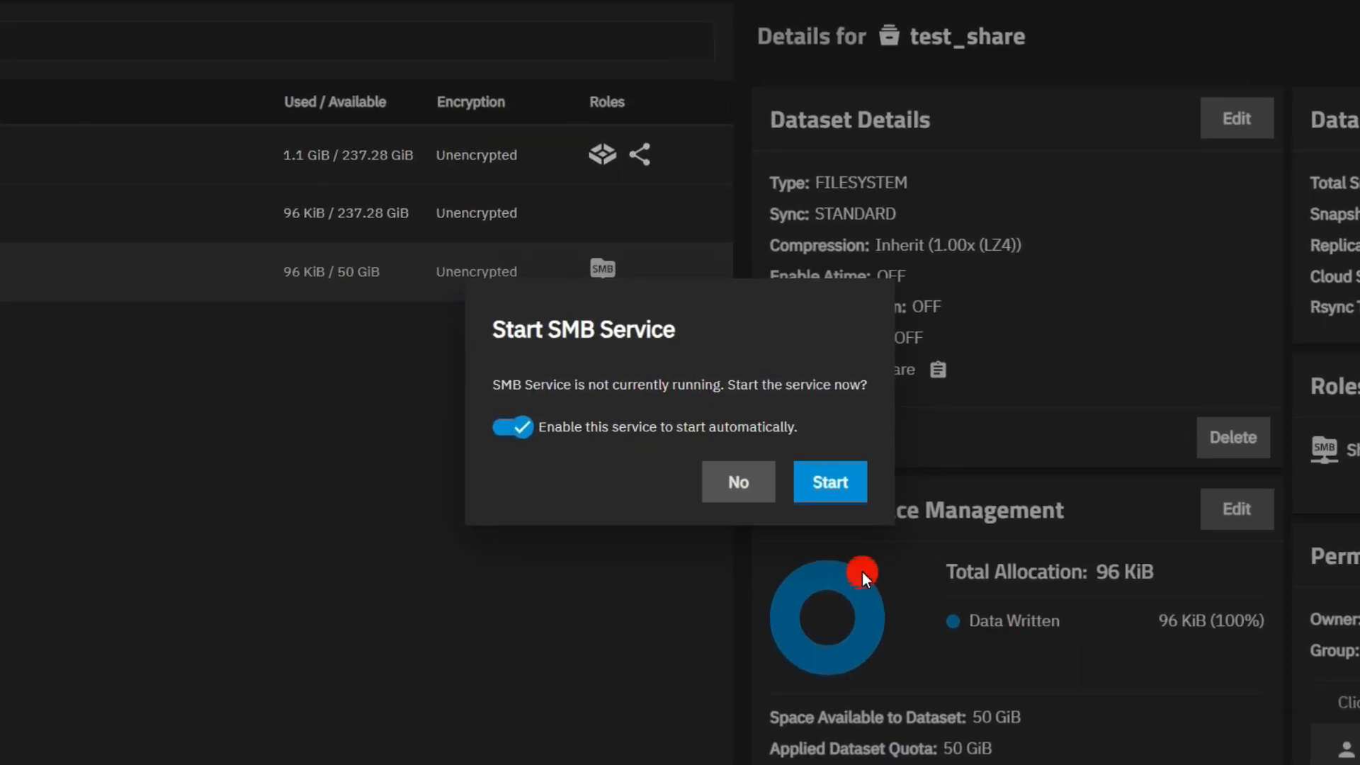
Start the SMB service and review its advanced settings under System Services
left_click(849, 485)
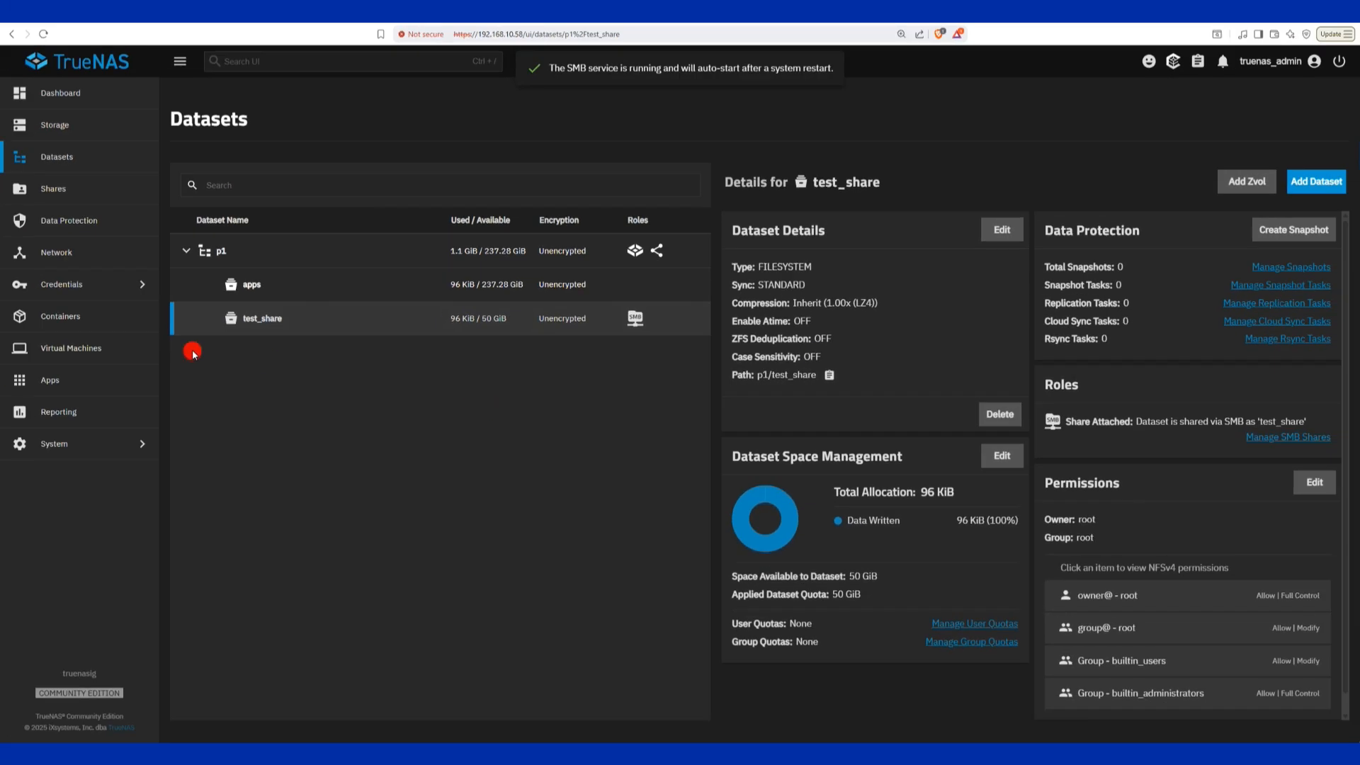
left_click(88, 444)
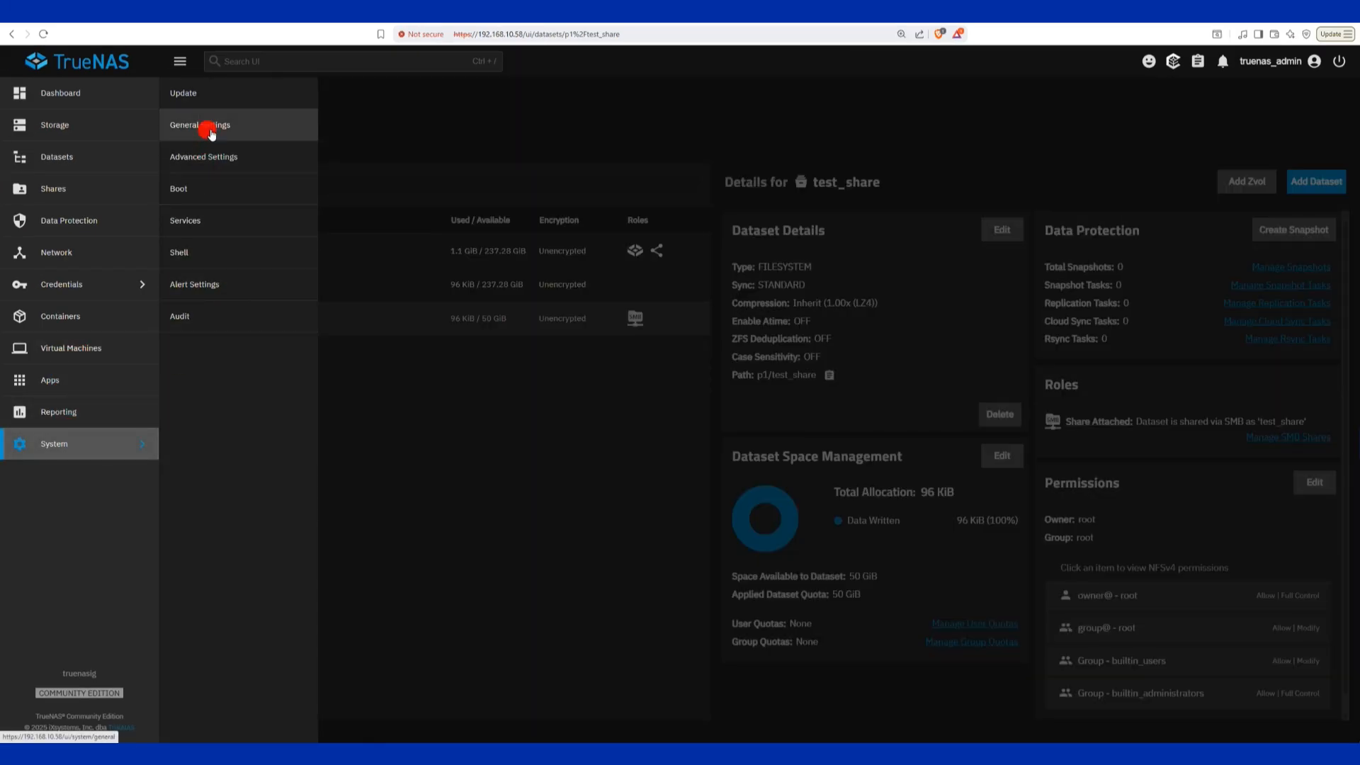
left_click(206, 219)
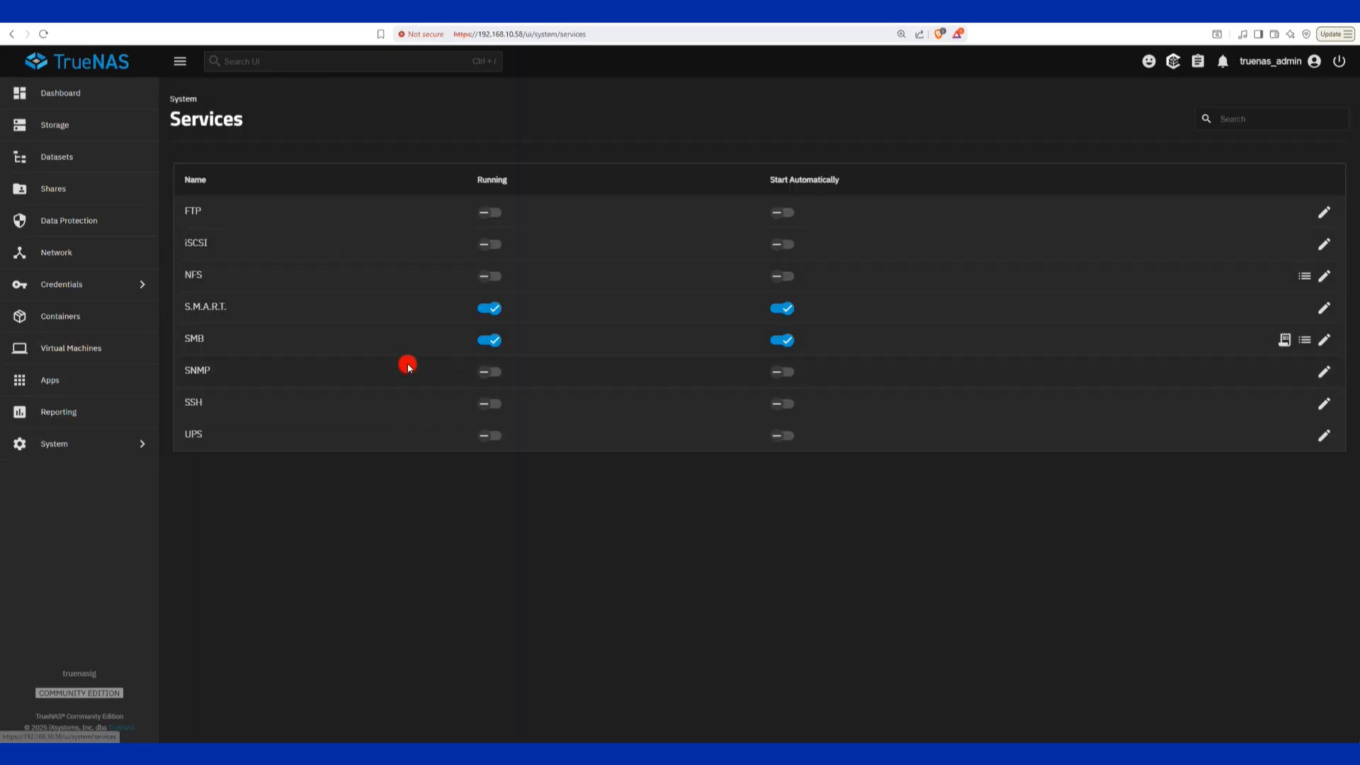
left_click(1323, 340)
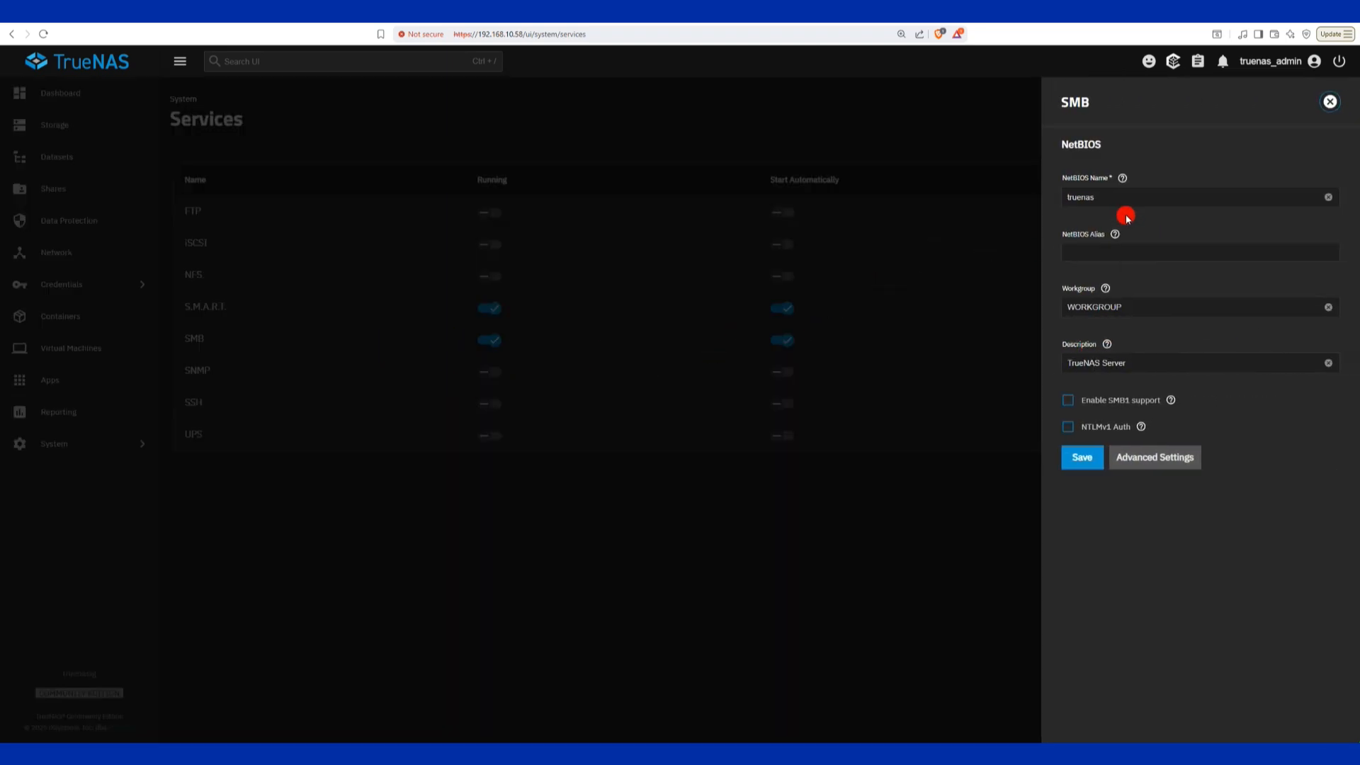
left_click(1155, 457)
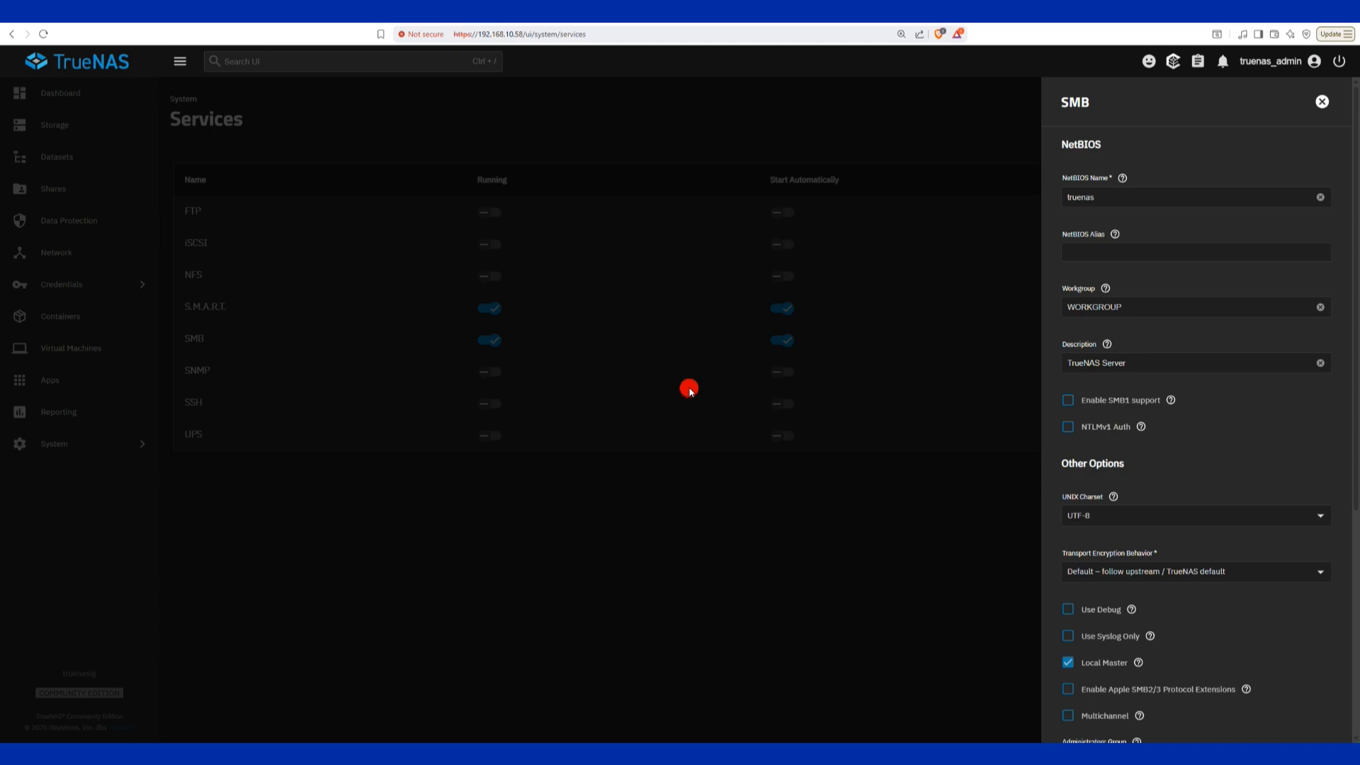
scroll(1208, 538, "down", 3)
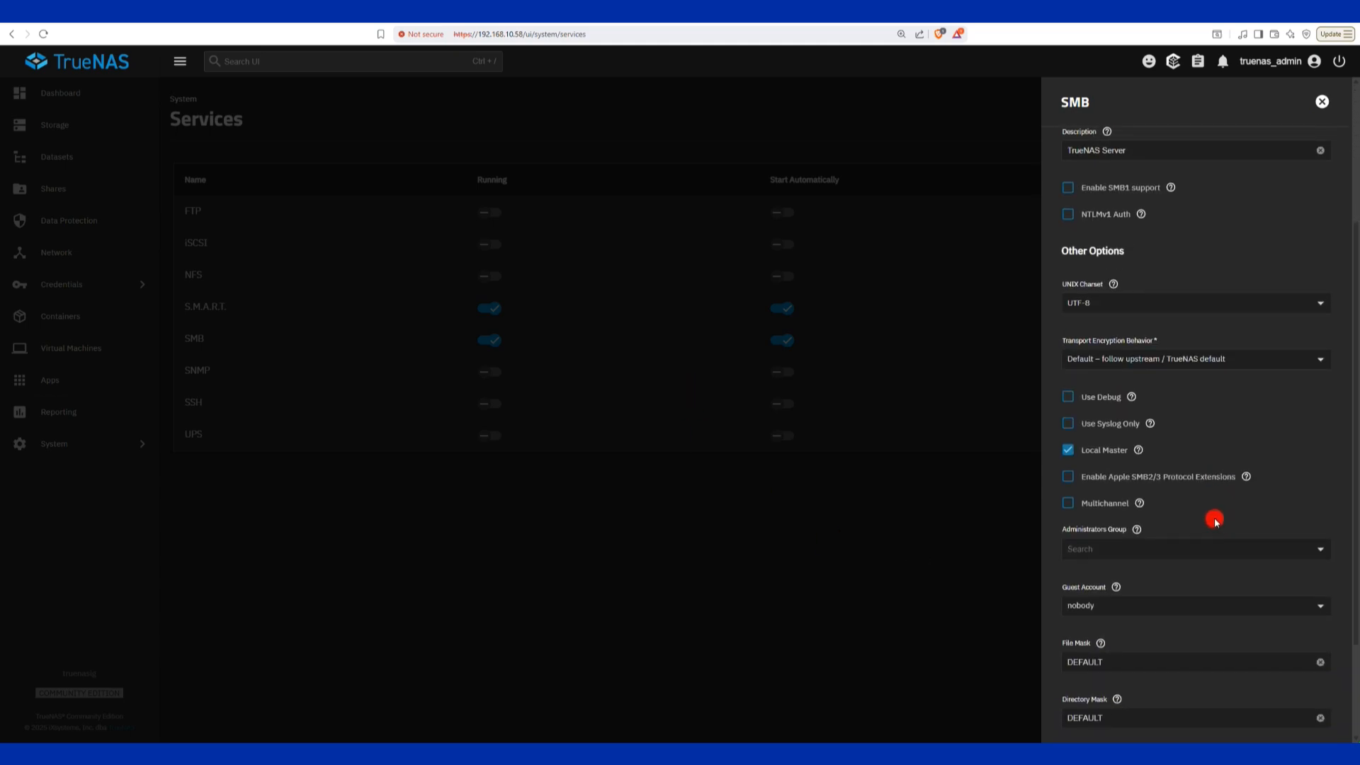
scroll(1214, 521, "down", 2)
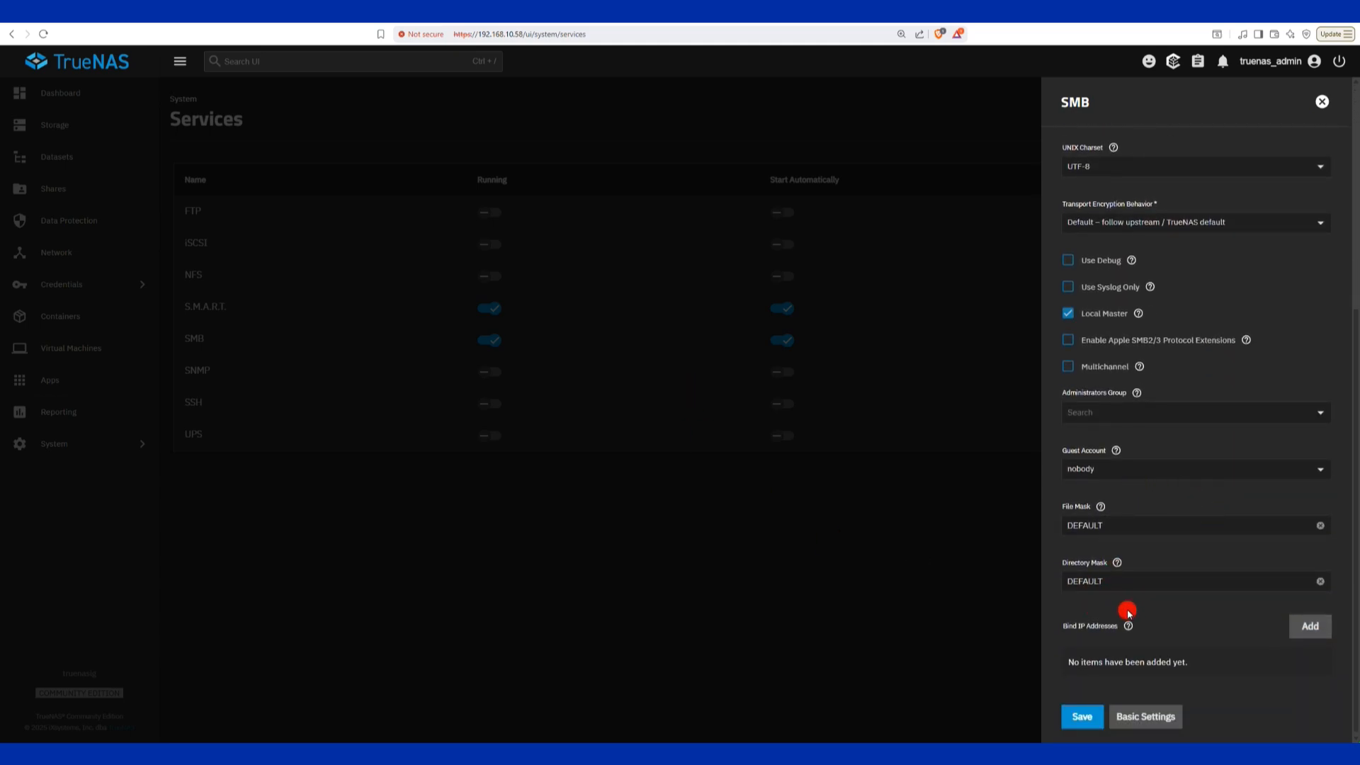
Go to the Shares page and select the server's IP address in the address bar
left_click(91, 189)
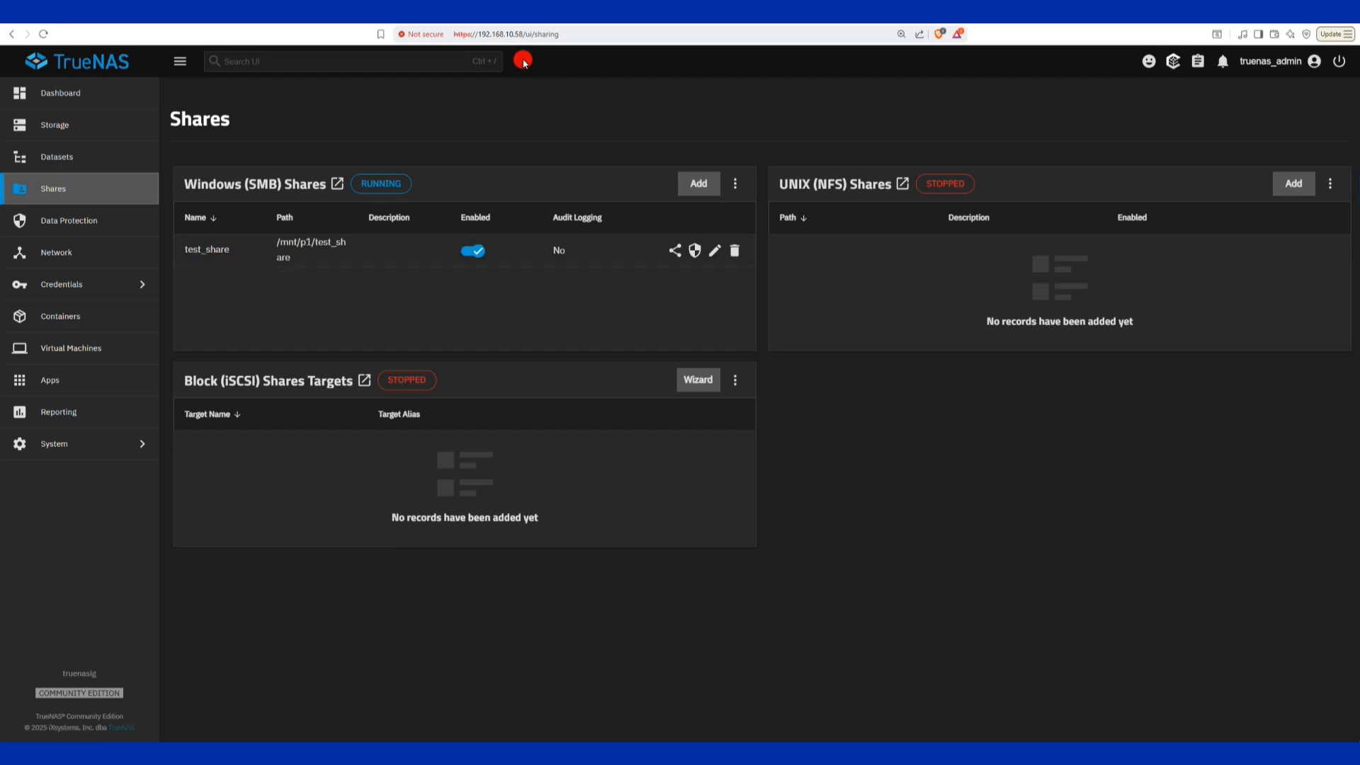
left_click(521, 34)
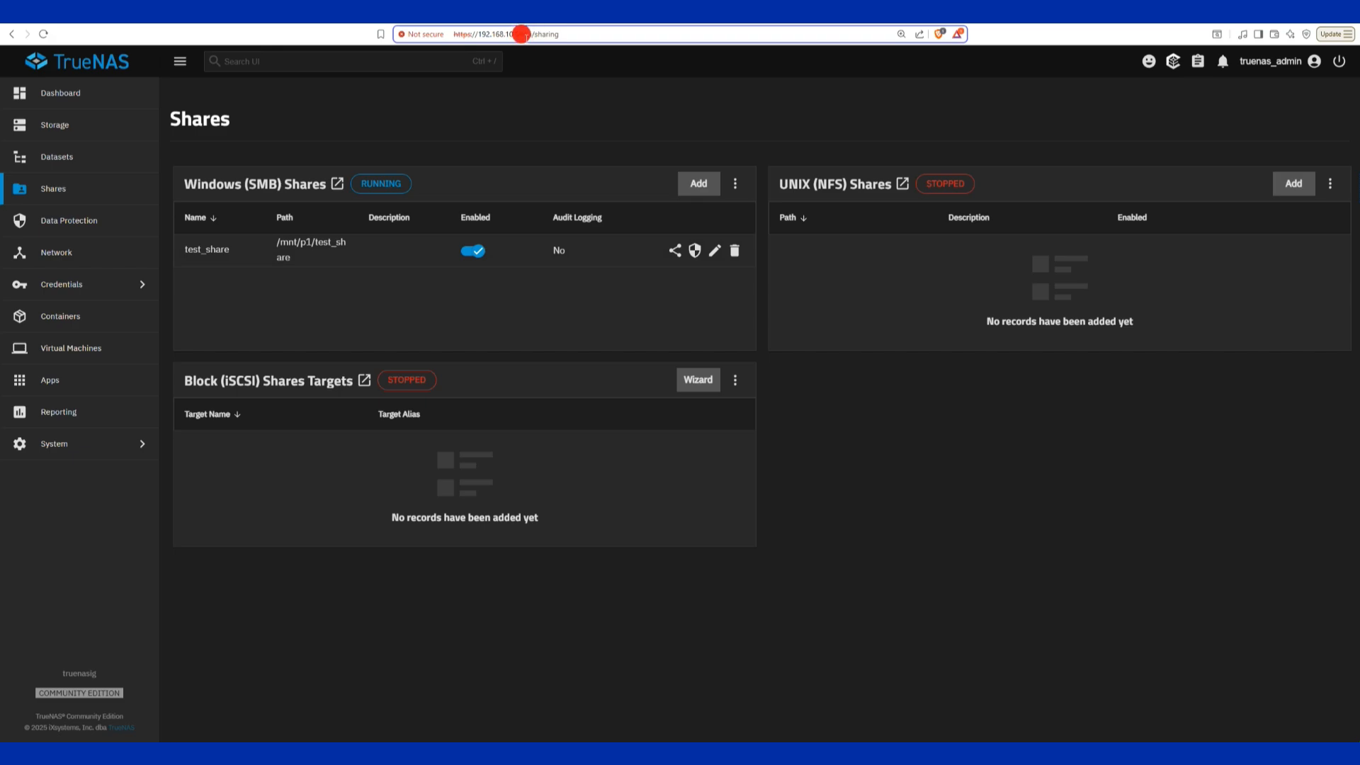
left_click_drag(523, 34, 489, 34)
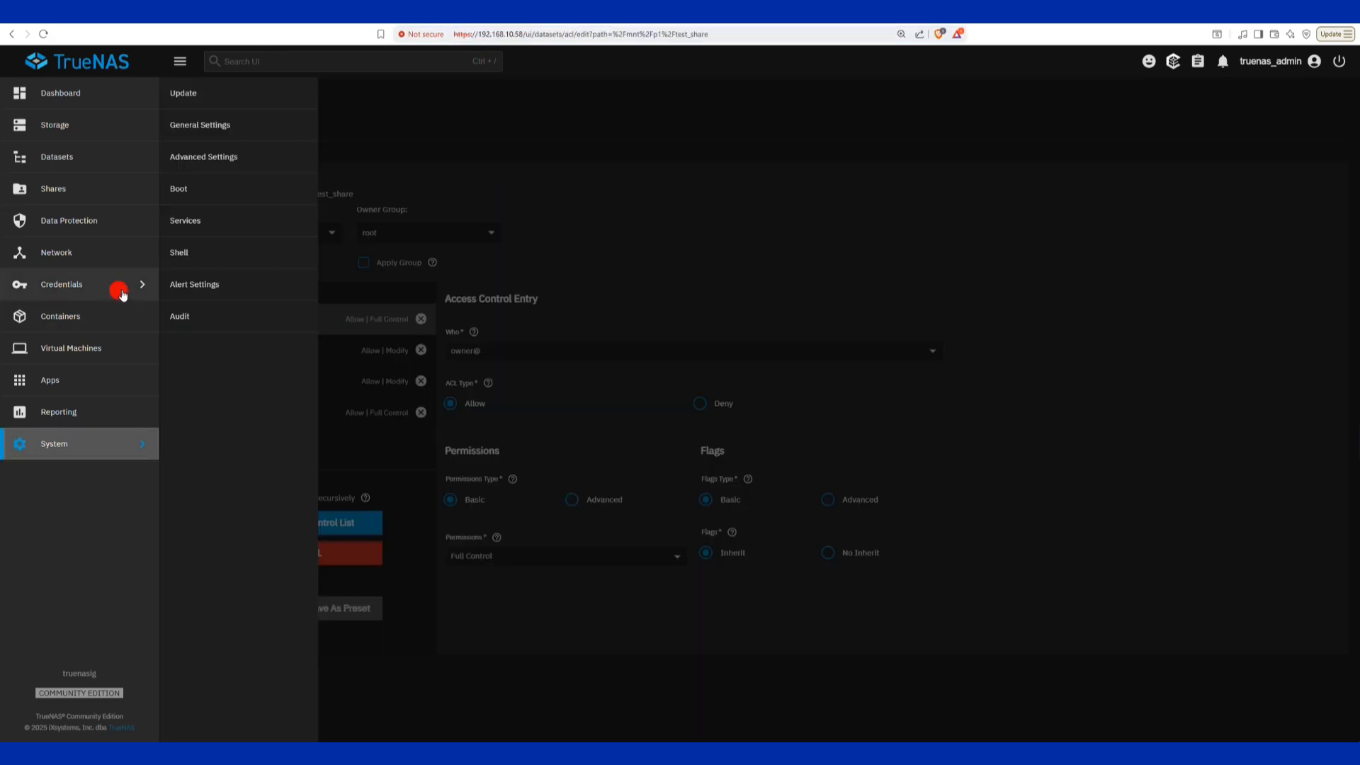
Add a new local user, filling in the username and the password twice
left_click(117, 286)
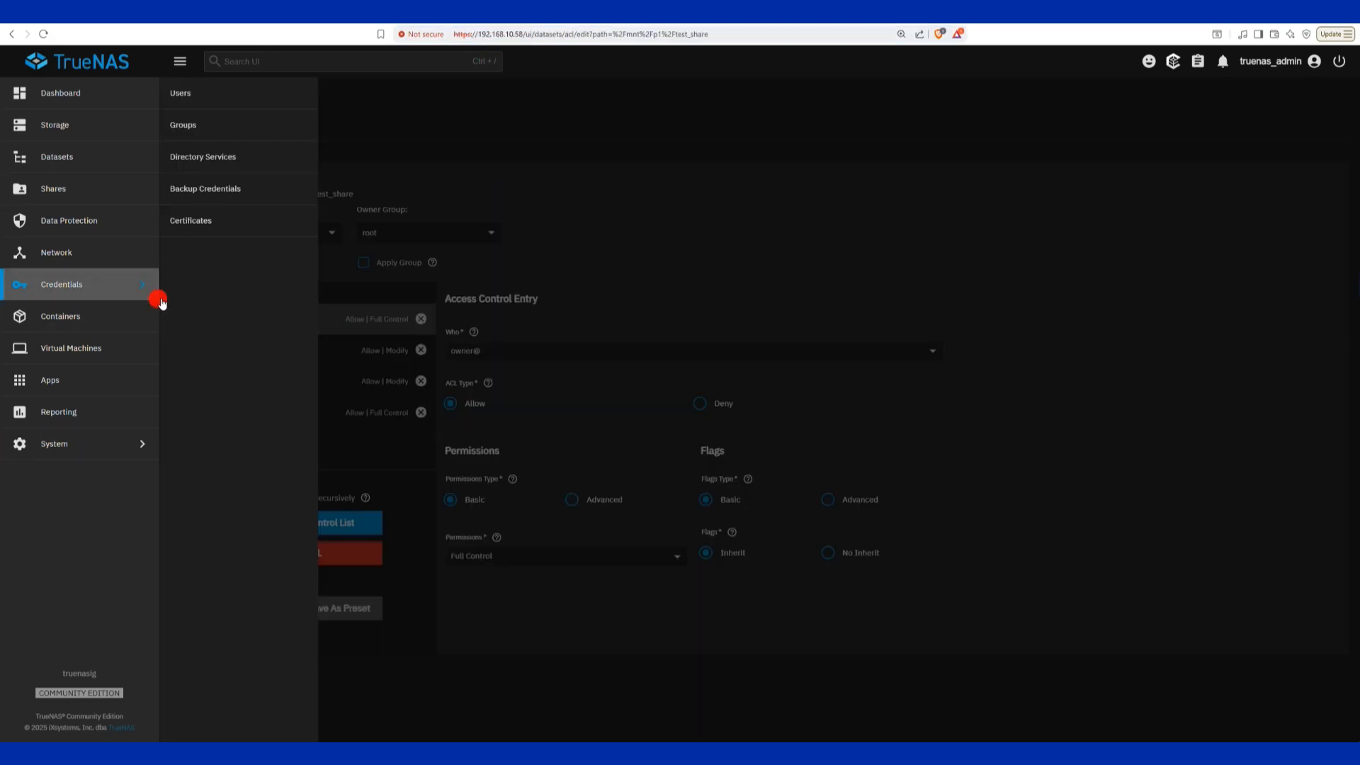
left_click(229, 99)
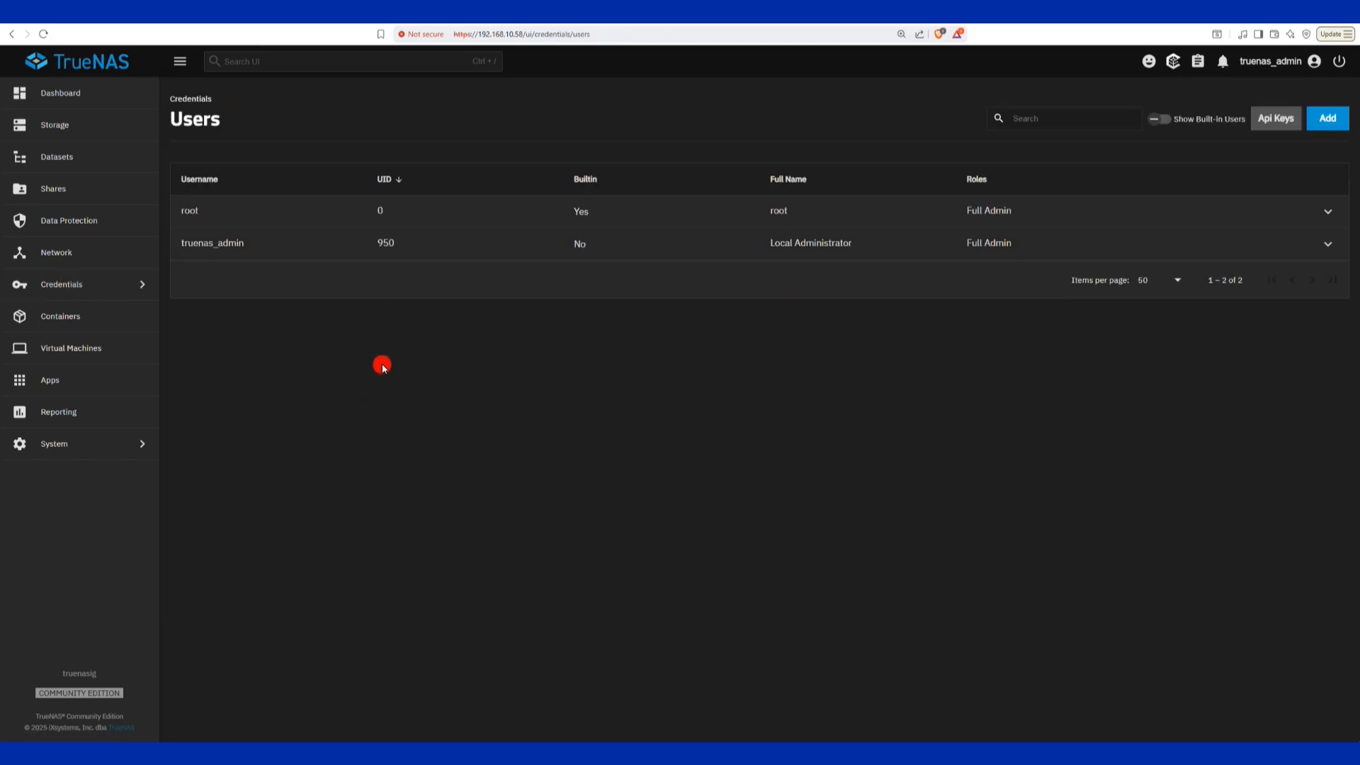
left_click(1328, 118)
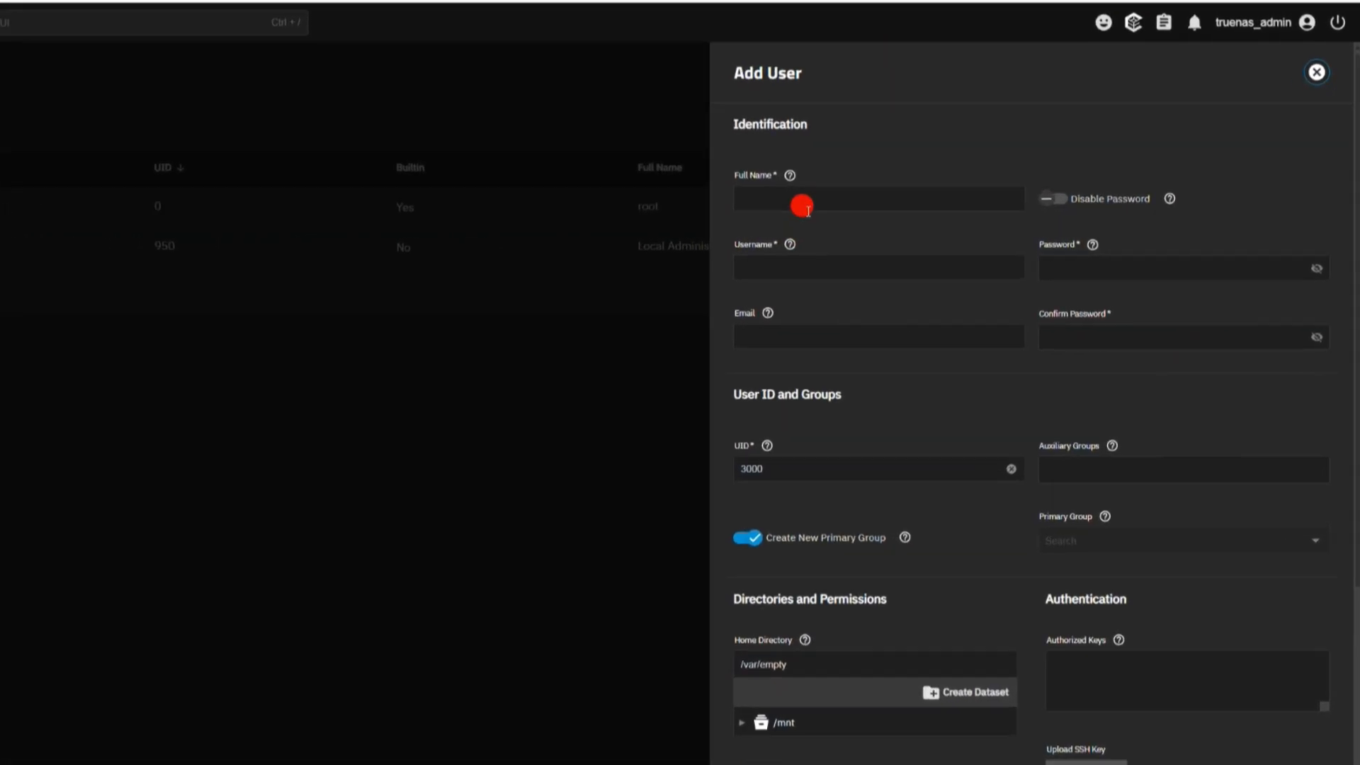
type("sudip")
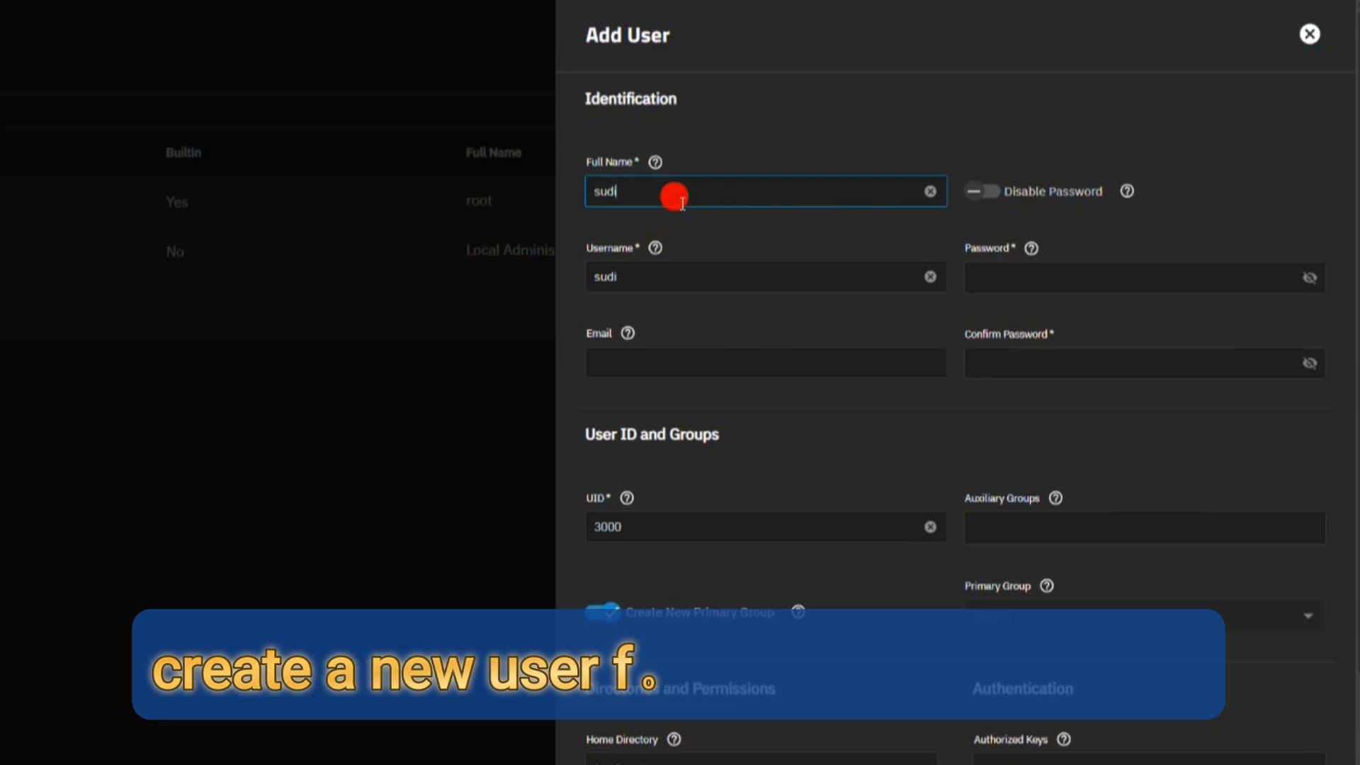
left_click(1036, 284)
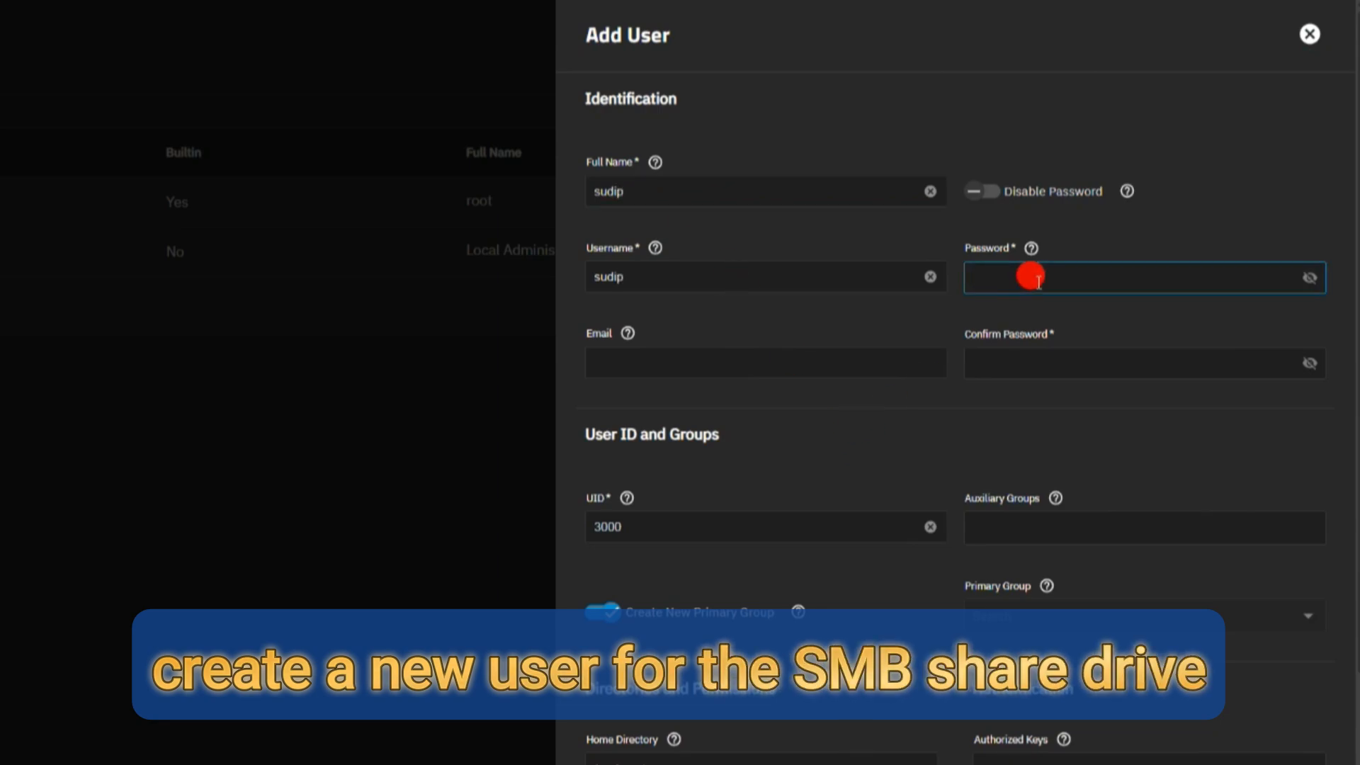
type("sudip")
left_click(1046, 360)
type("••")
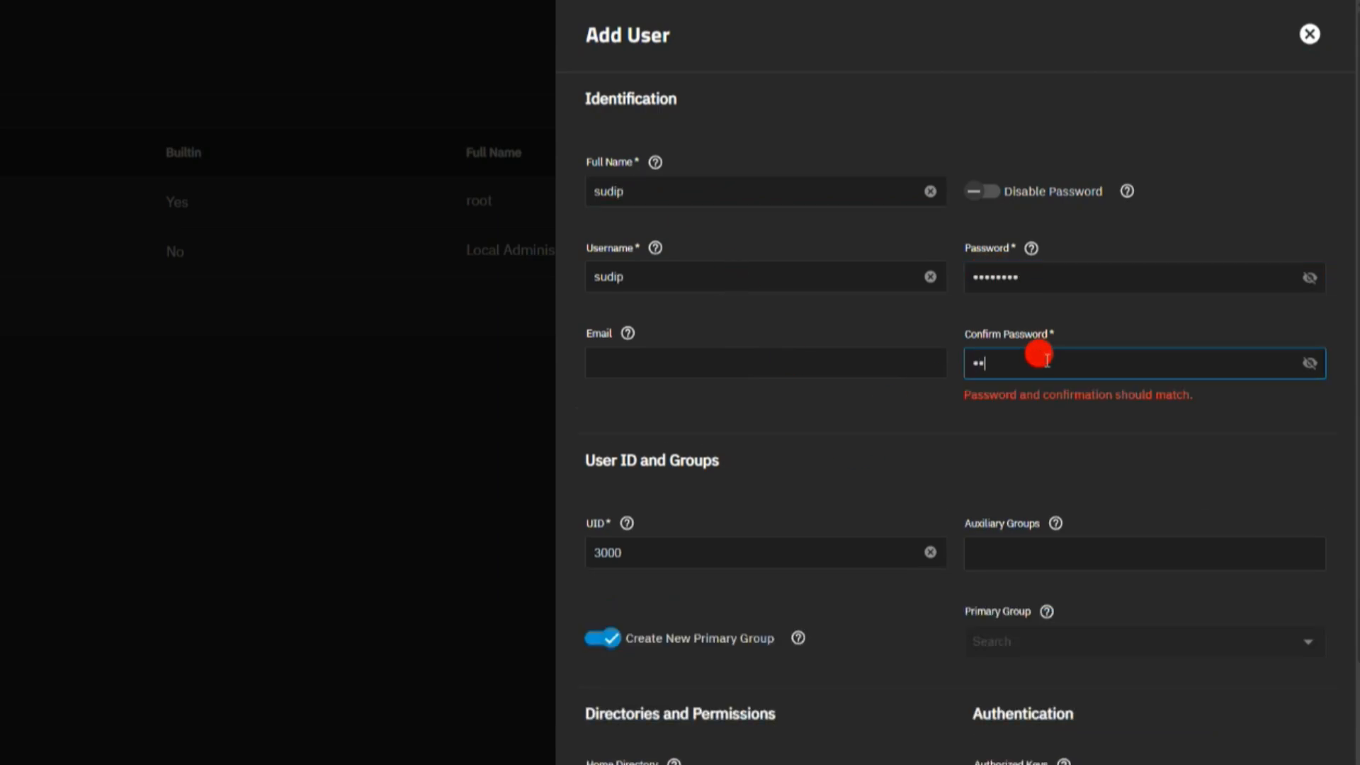
type("••••••")
Set the user's home directory to /mnt/p1/test_share, save, then edit test_share's permissions
scroll(841, 444, "down", 3)
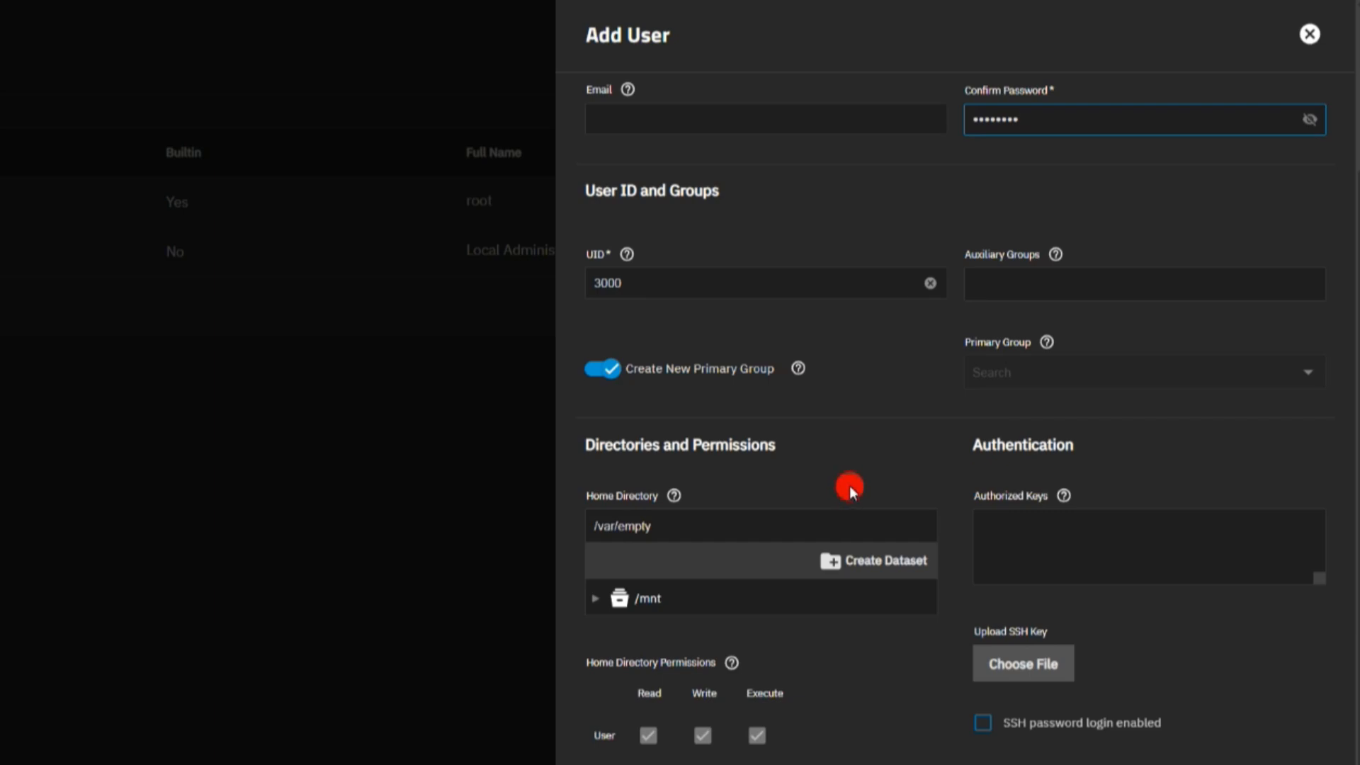
scroll(850, 487, "down", 3)
left_click(596, 354)
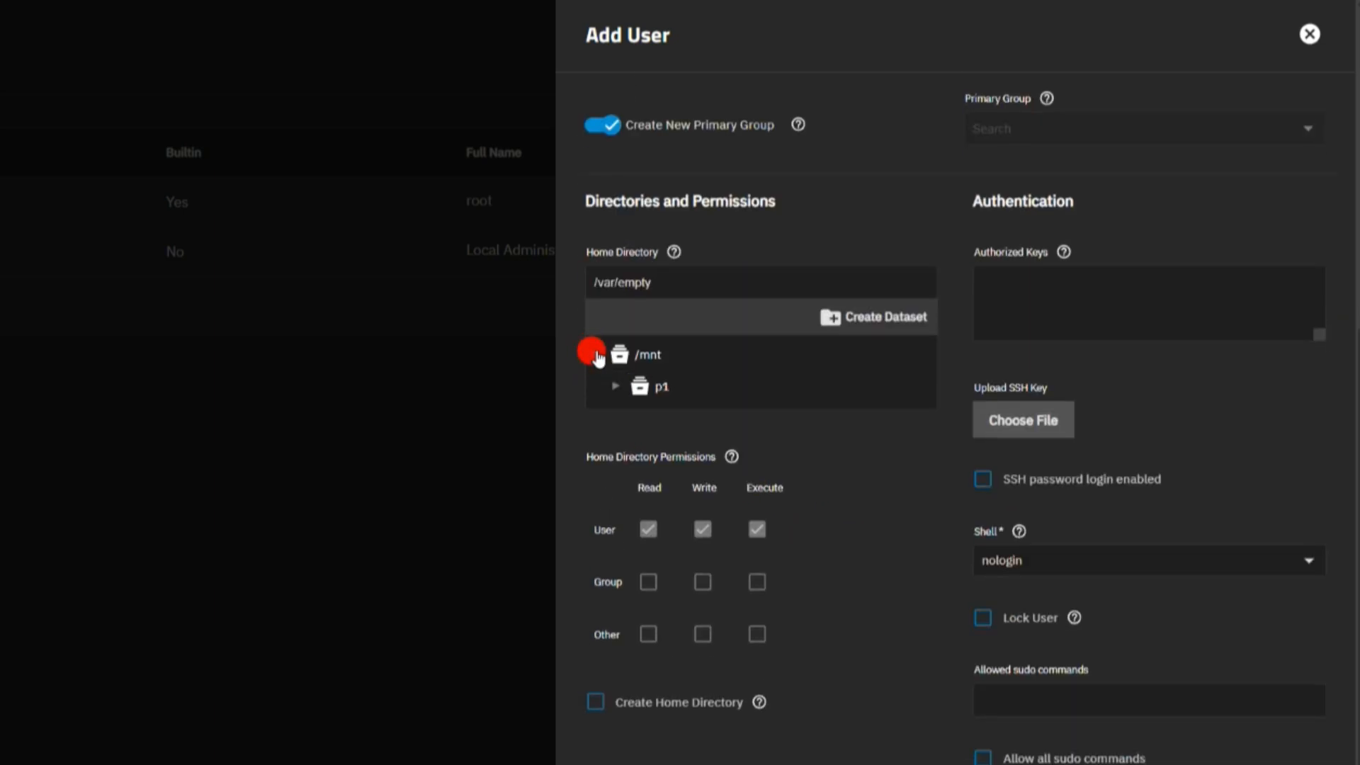
left_click(622, 388)
left_click(679, 443)
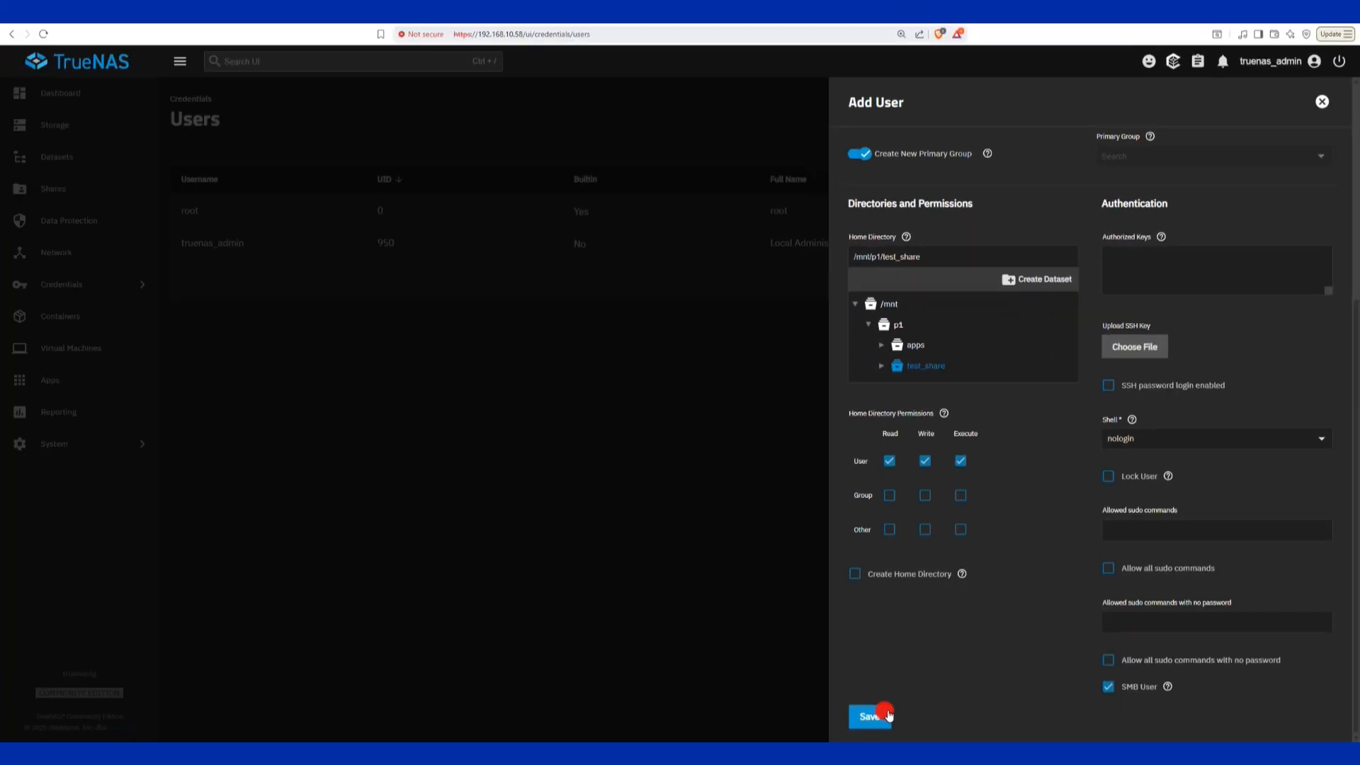
left_click(887, 715)
left_click(516, 436)
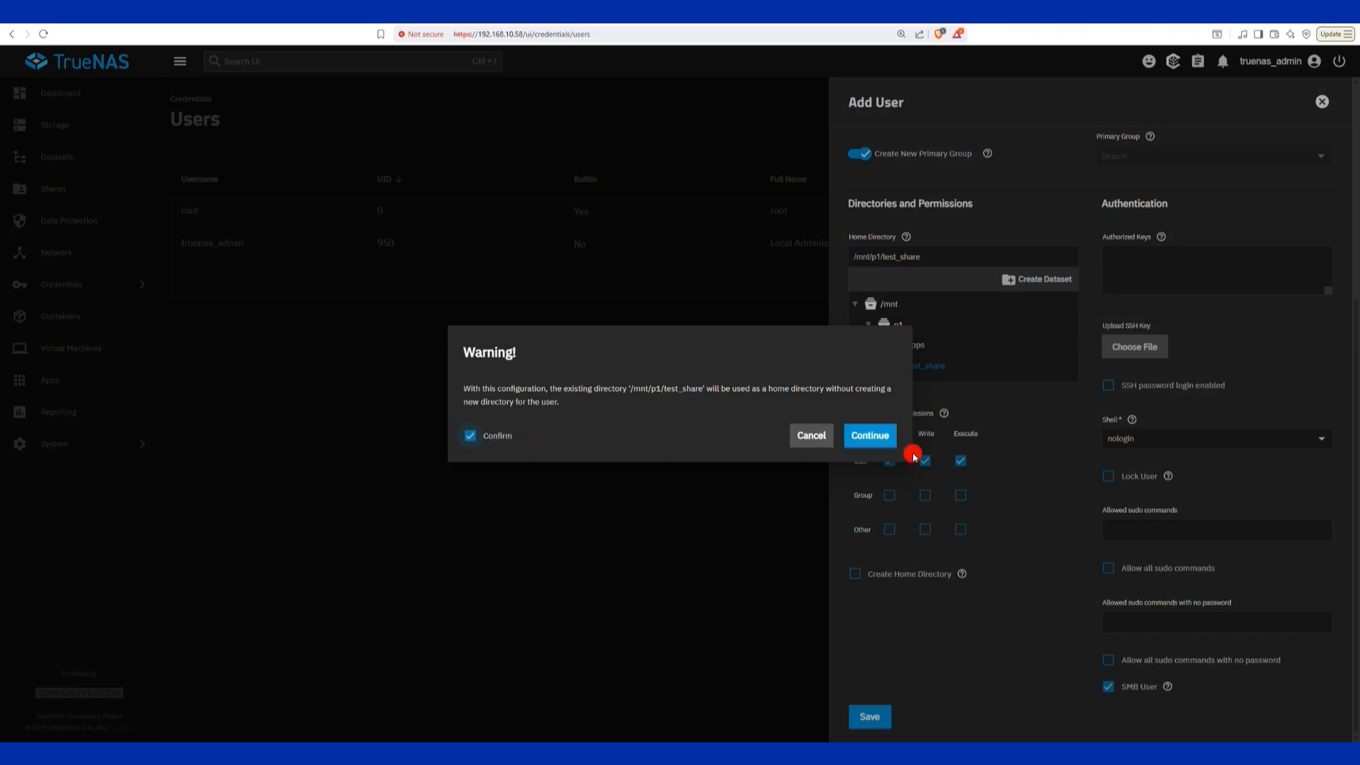
left_click(882, 442)
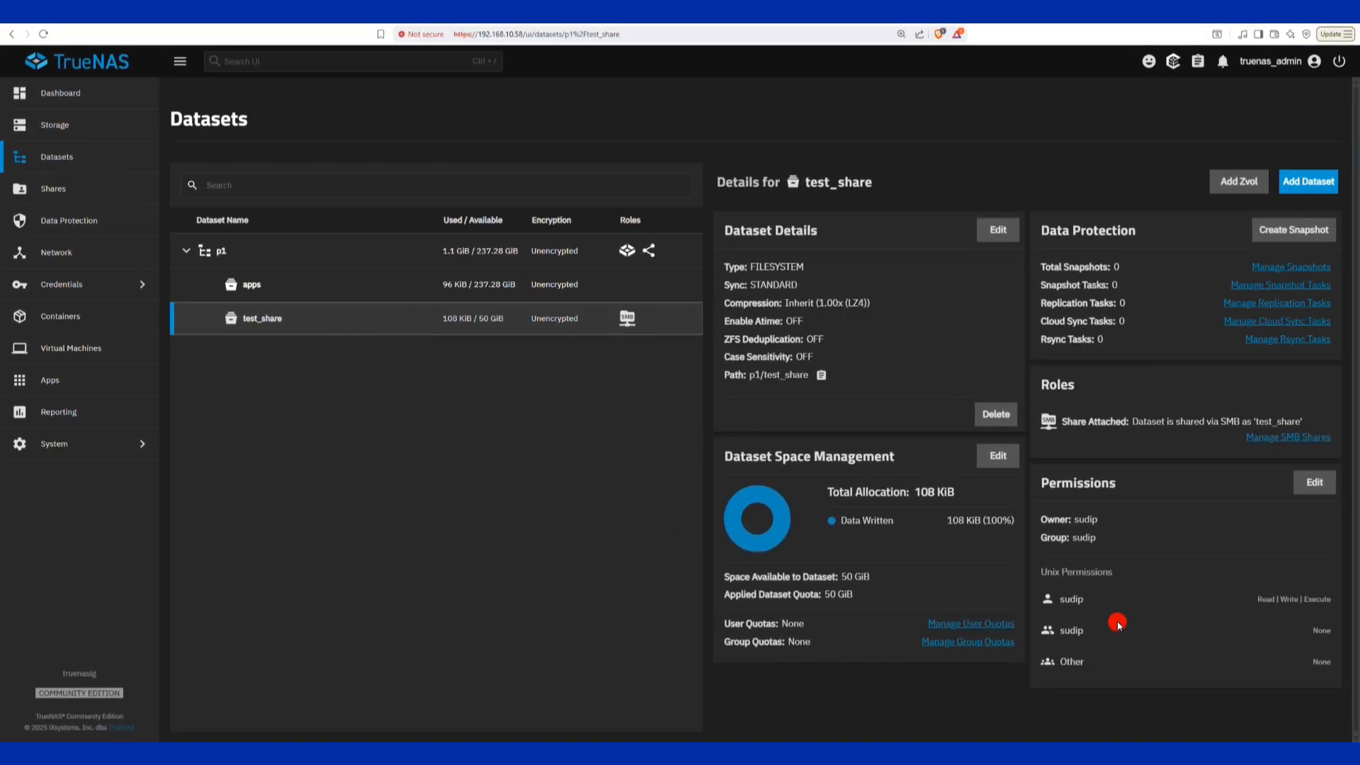
left_click(1310, 484)
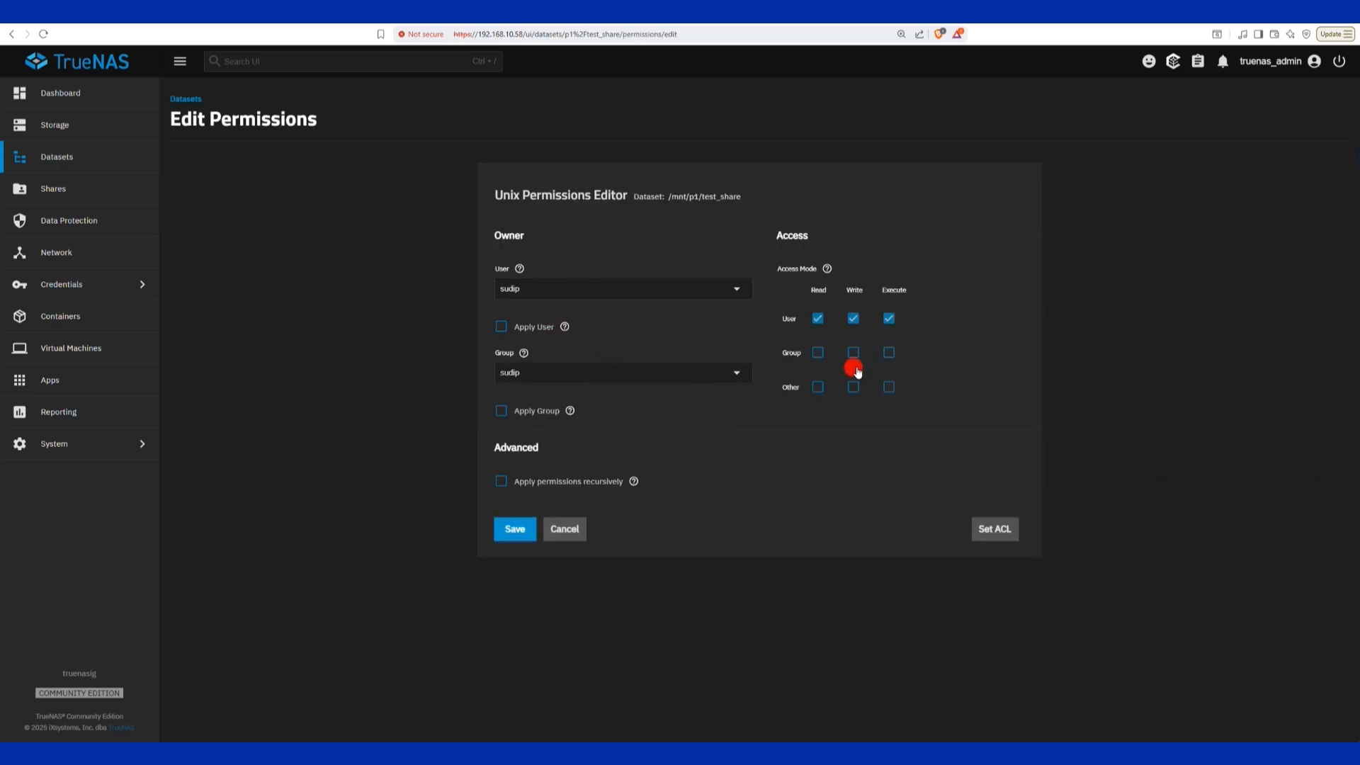
key("super+r")
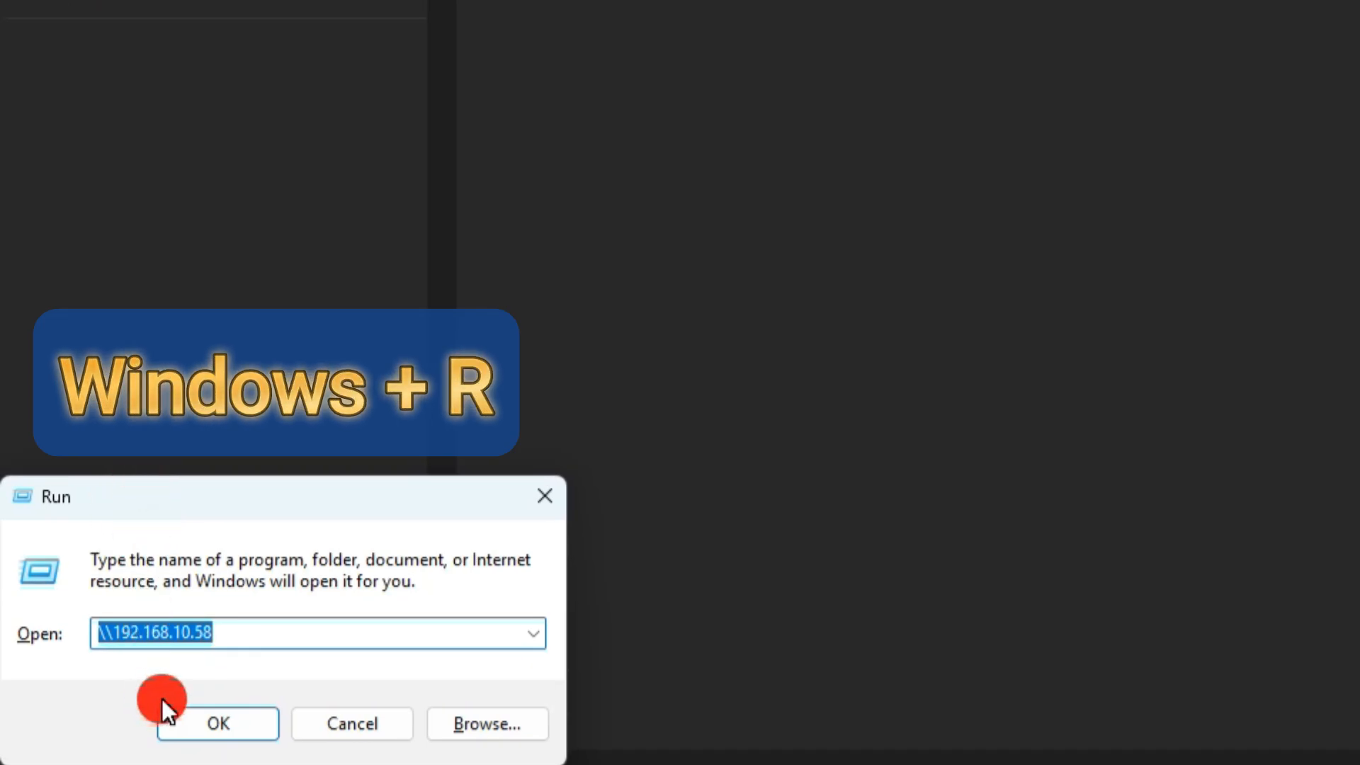
Connect to \\192.168.10.58 with network credentials, open test_share, and paste in four MP4 videos
left_click(181, 714)
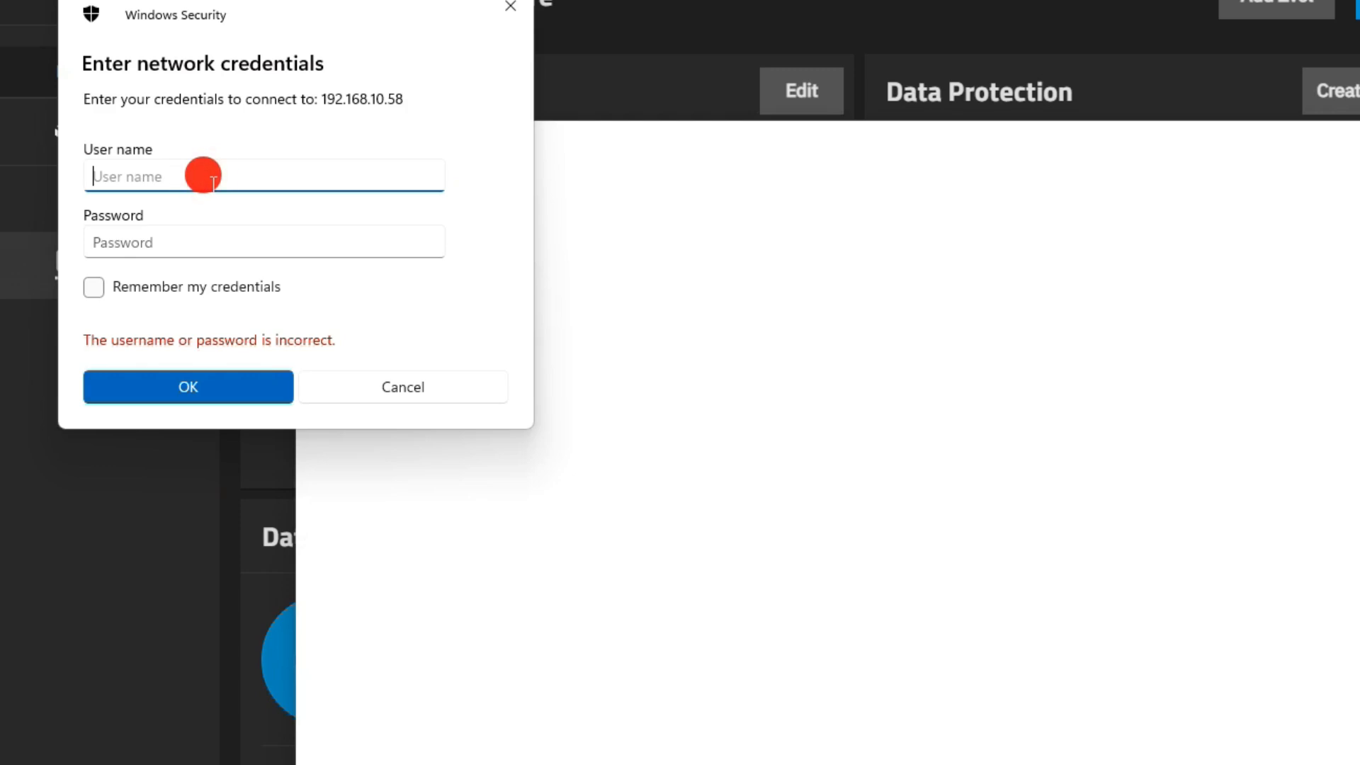
type("\\sudip")
key("Tab")
type("••")
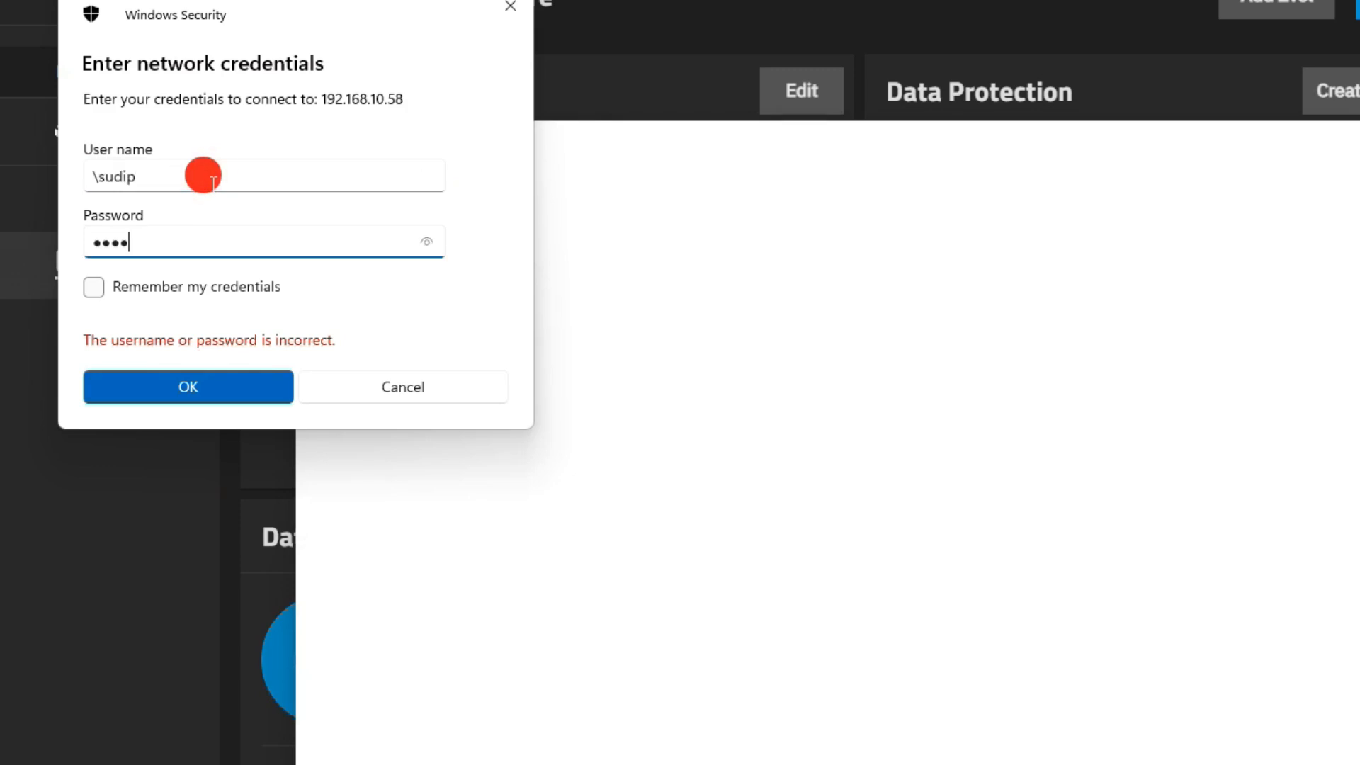
type("••••••")
key("Return")
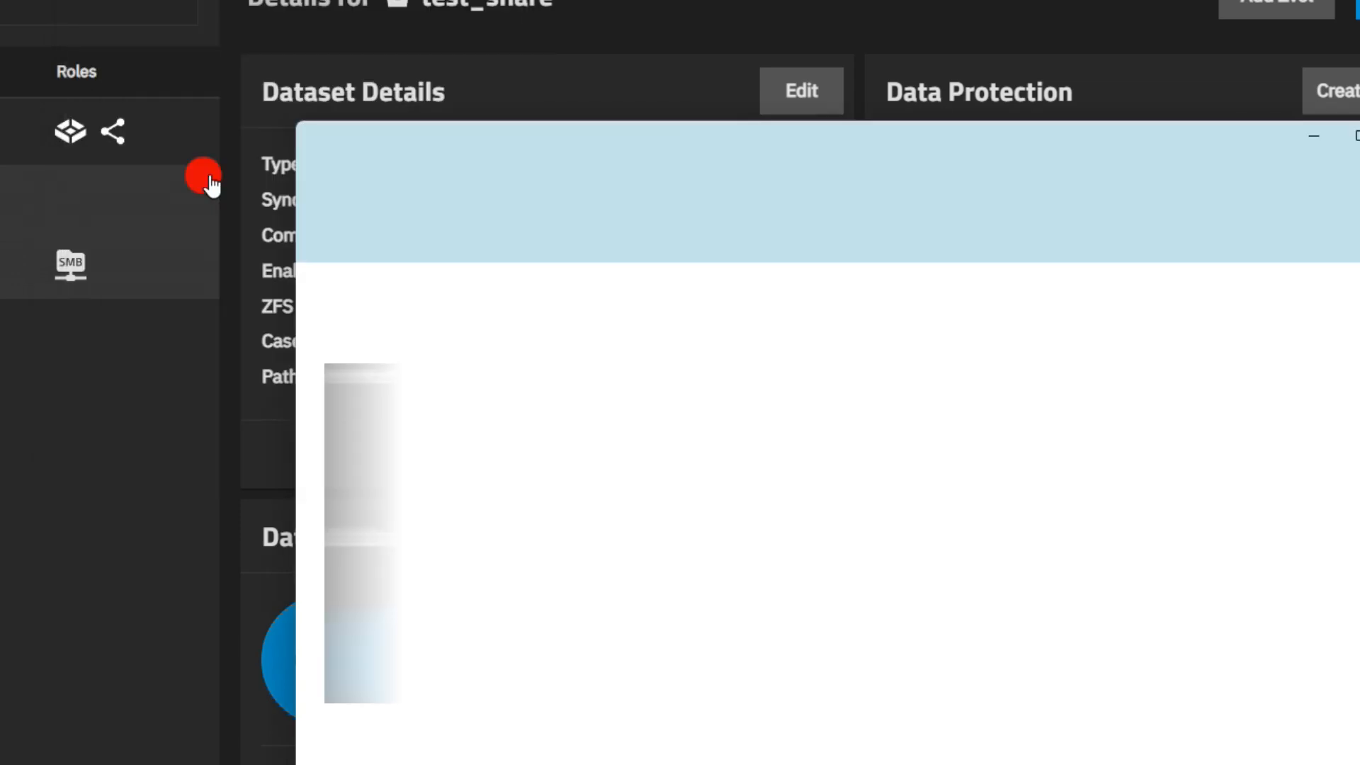
double_click(636, 295)
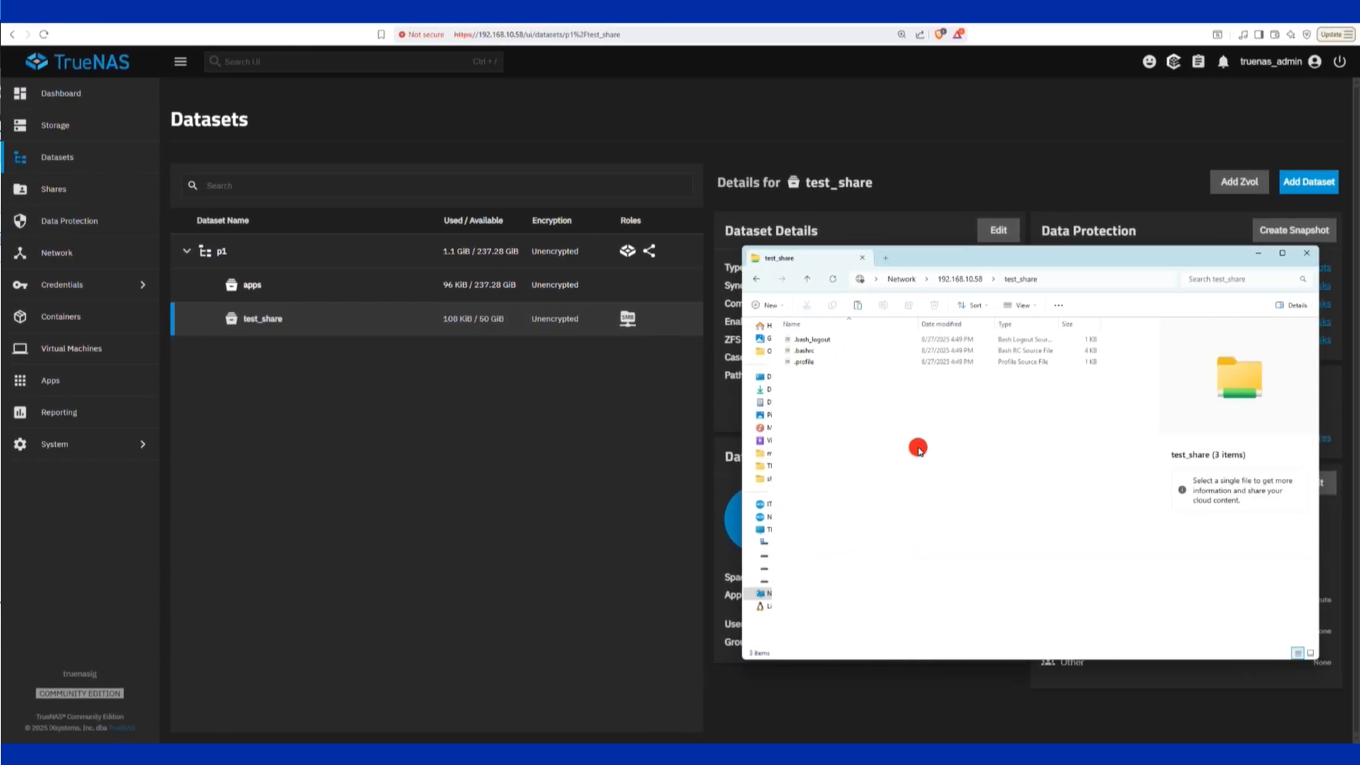
key("ctrl+v")
left_click(725, 513)
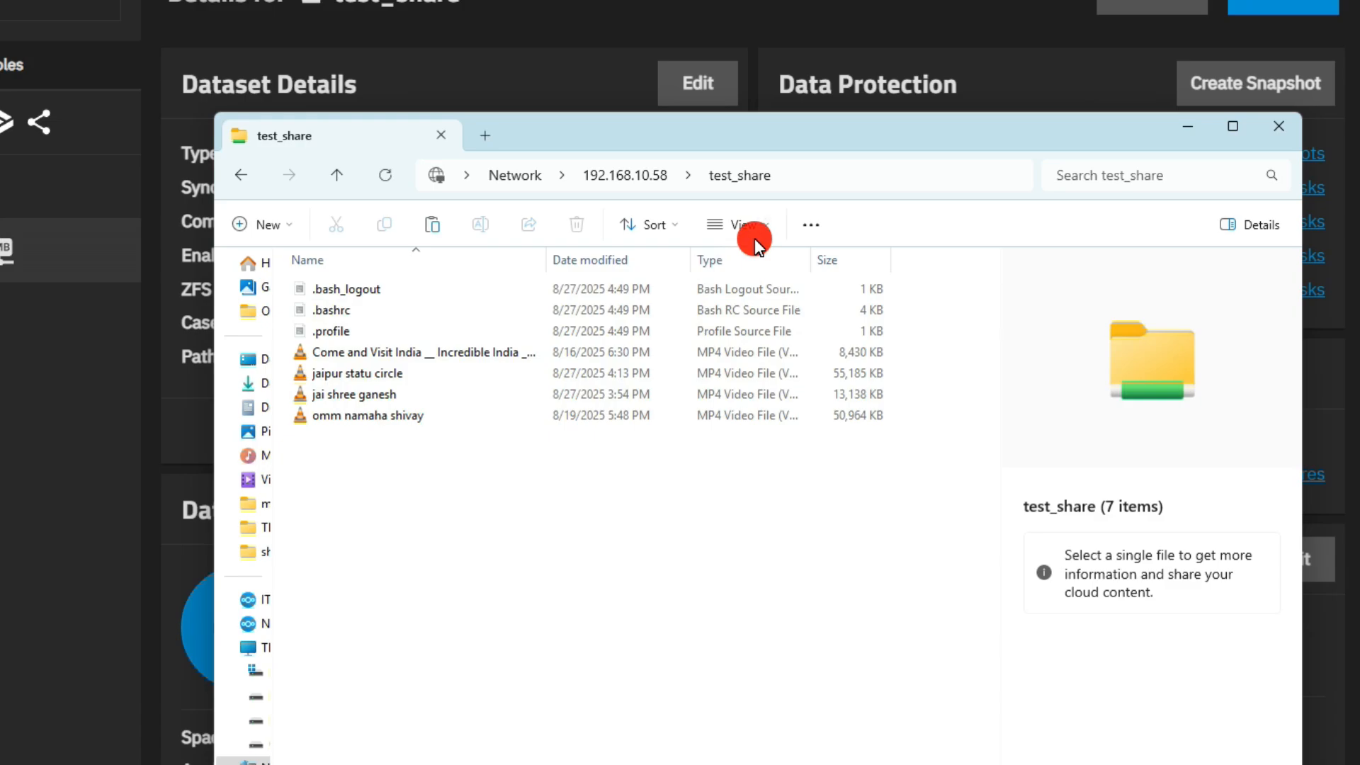
Show test_share as extra large icons with hidden files, folders, and drives visible
left_click(740, 224)
left_click(748, 272)
left_click(811, 224)
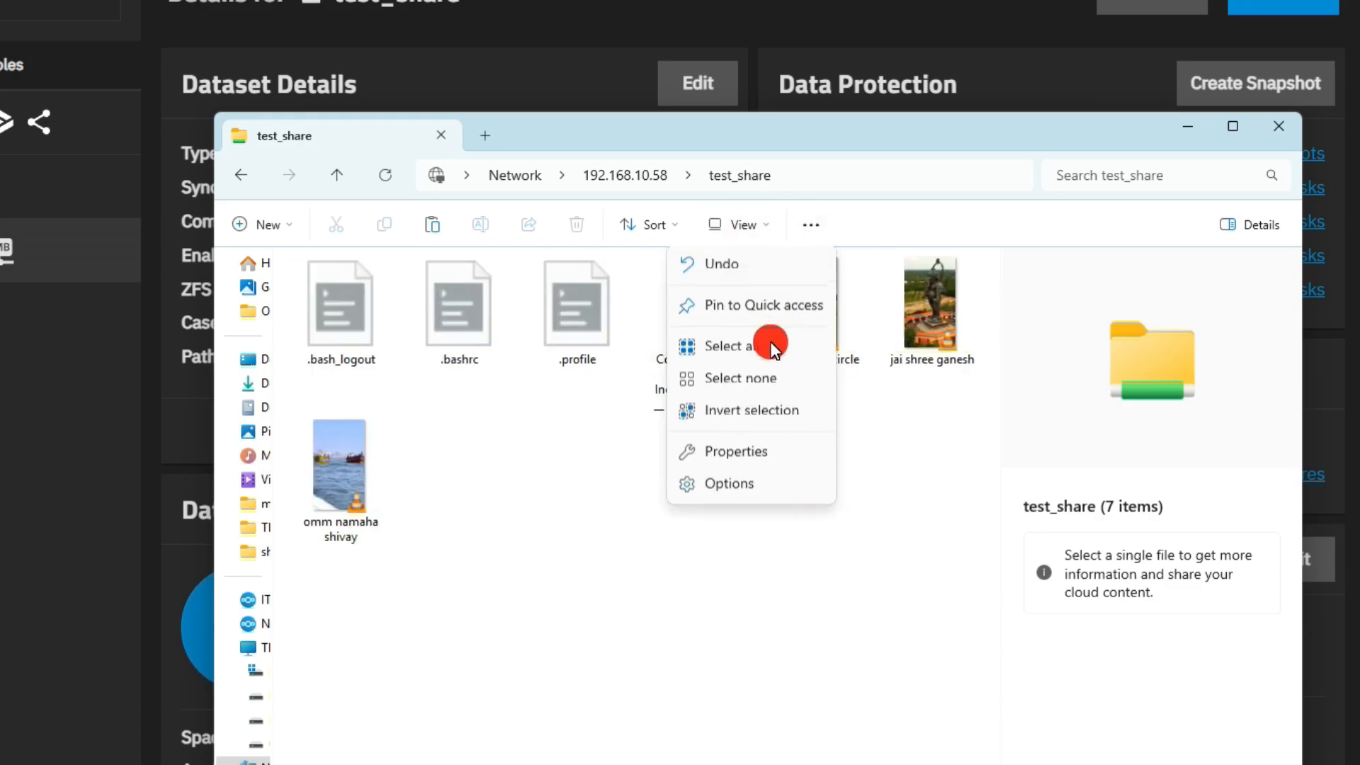
left_click(723, 489)
left_click(318, 316)
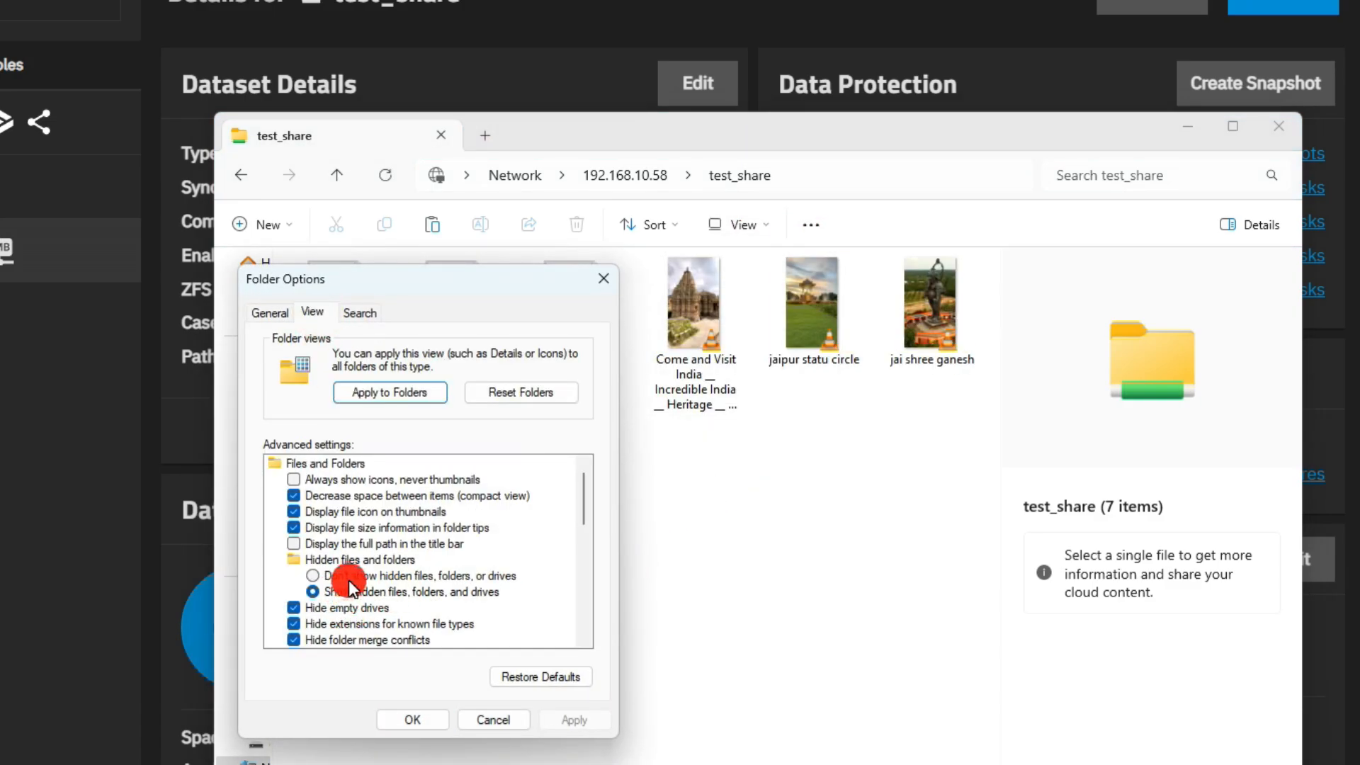
left_click(334, 585)
left_click(432, 720)
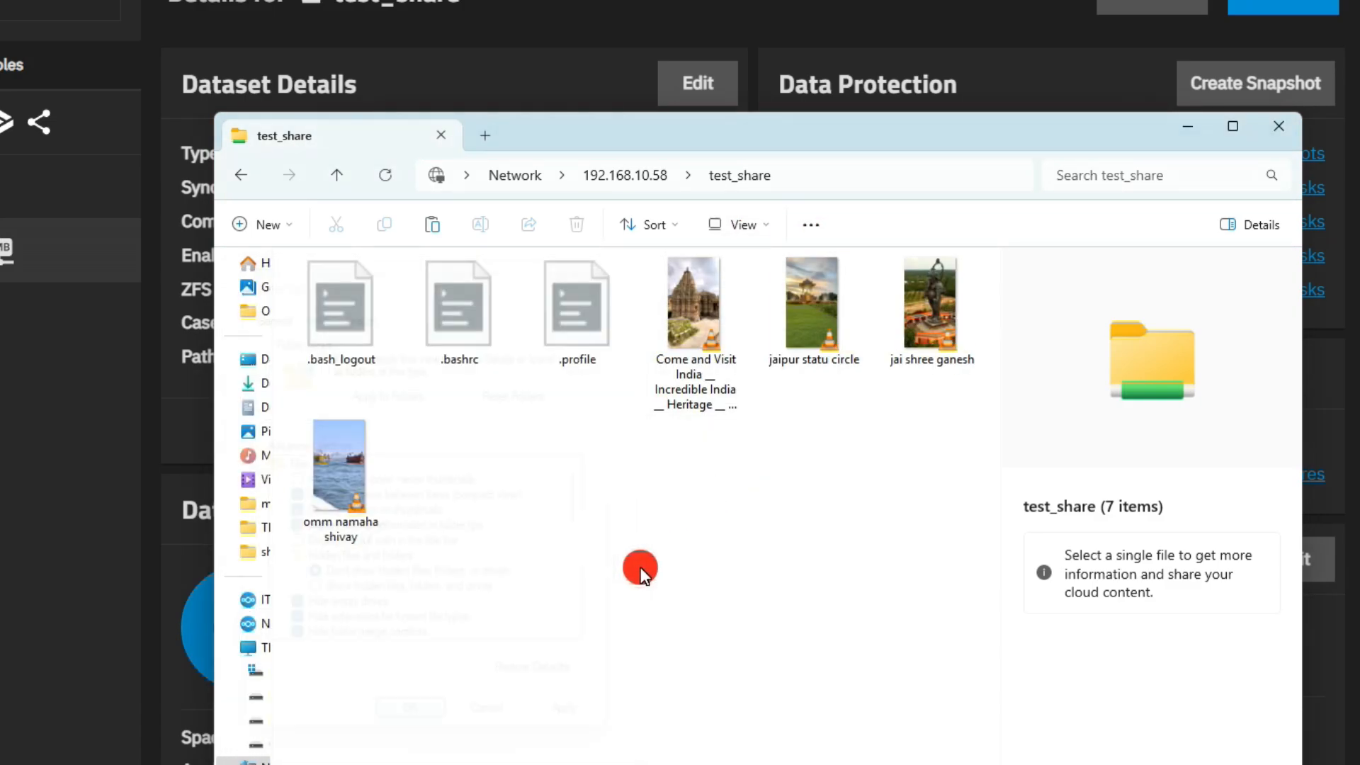
right_click(611, 520)
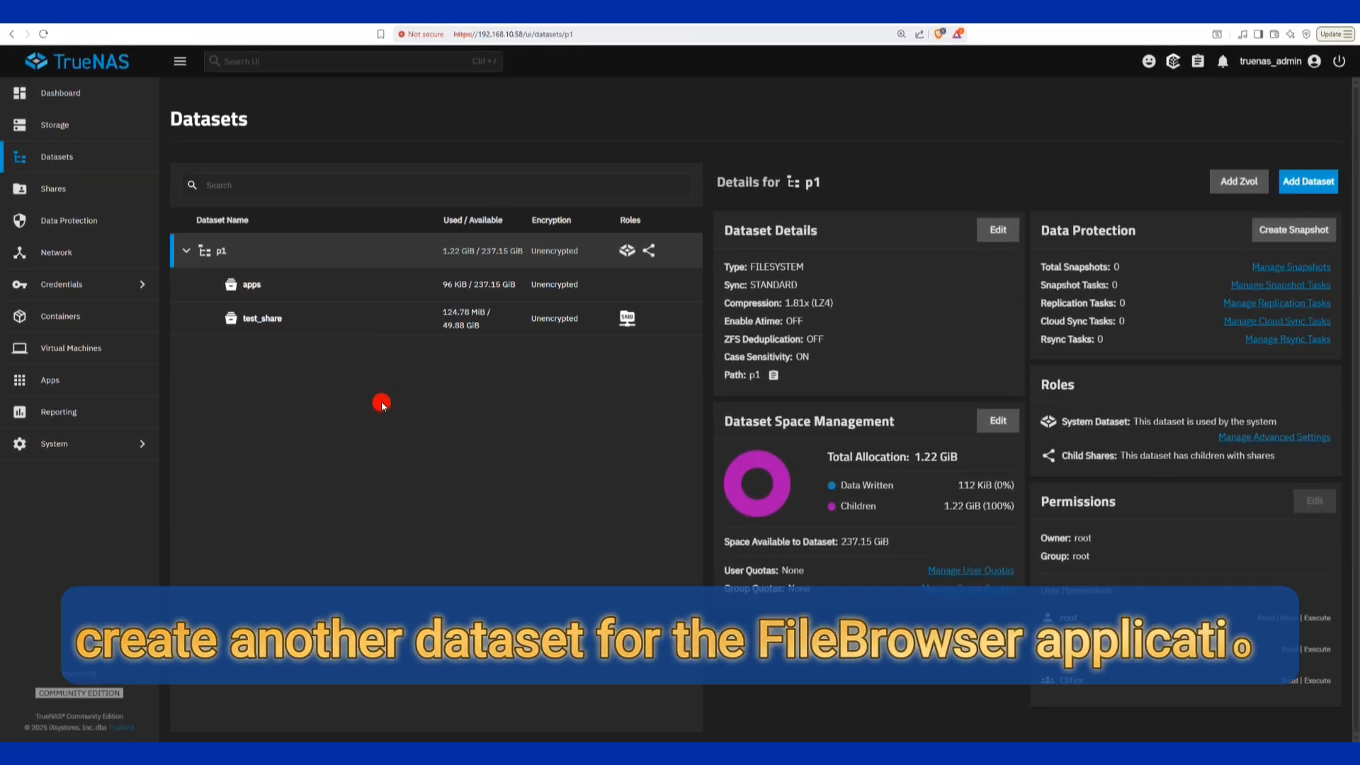
Create a file_browser dataset inside p1/apps with the Apps preset, skipping ACL setup
left_click(260, 286)
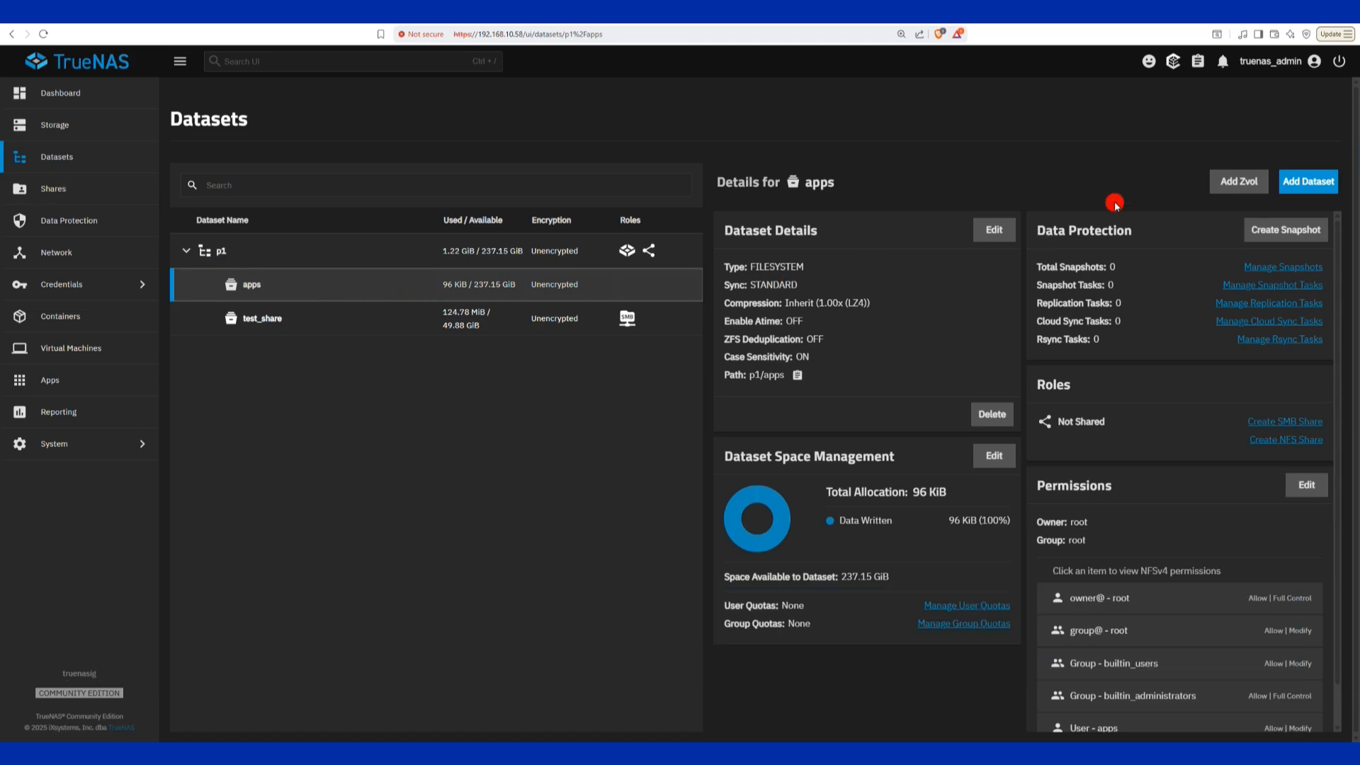
left_click(1308, 182)
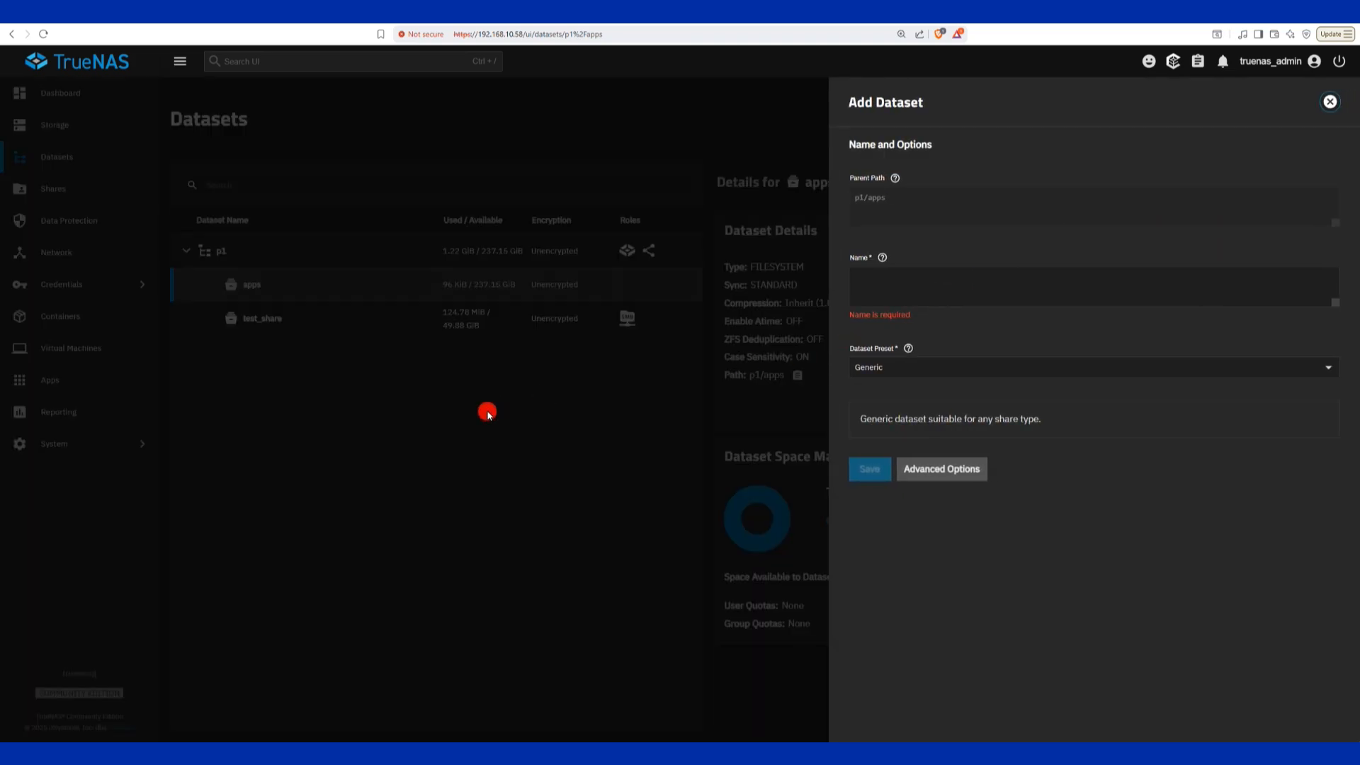
left_click(936, 285)
type("file browser")
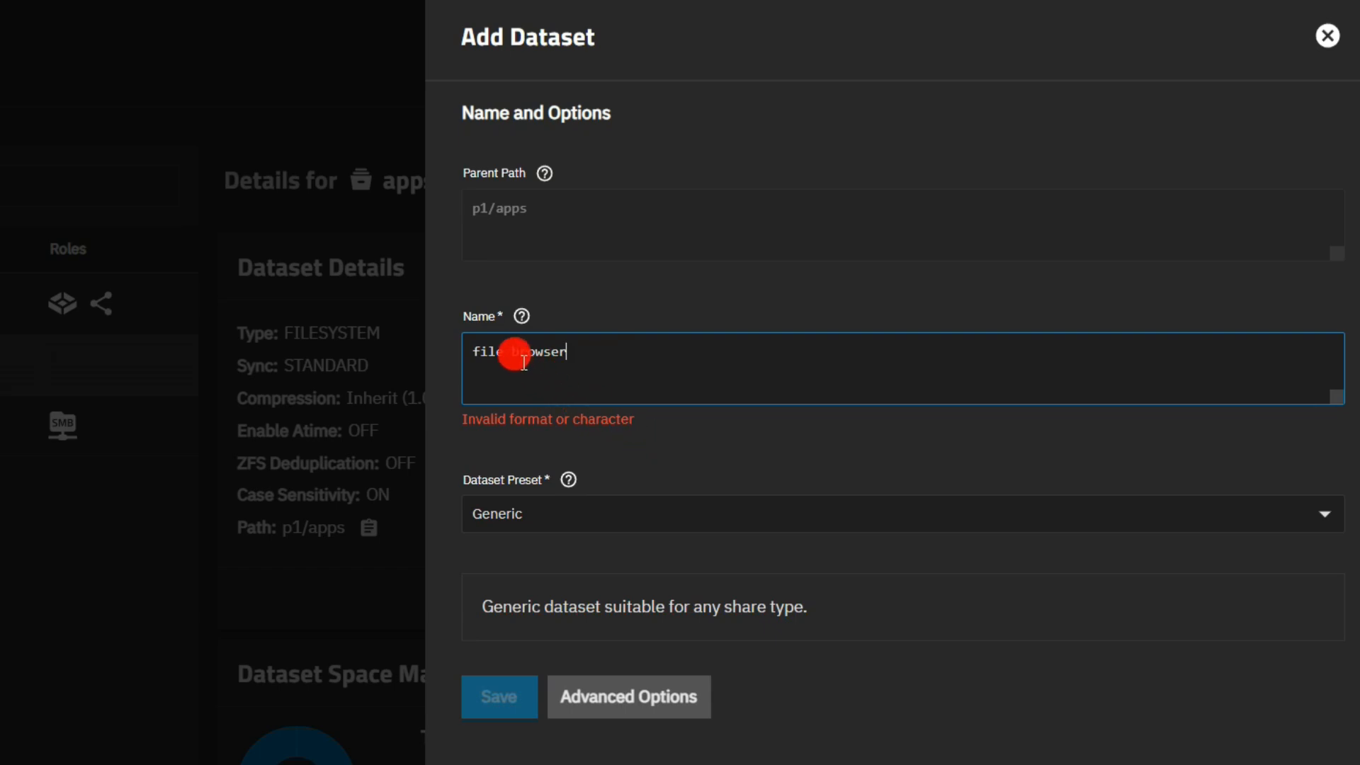
left_click(512, 352)
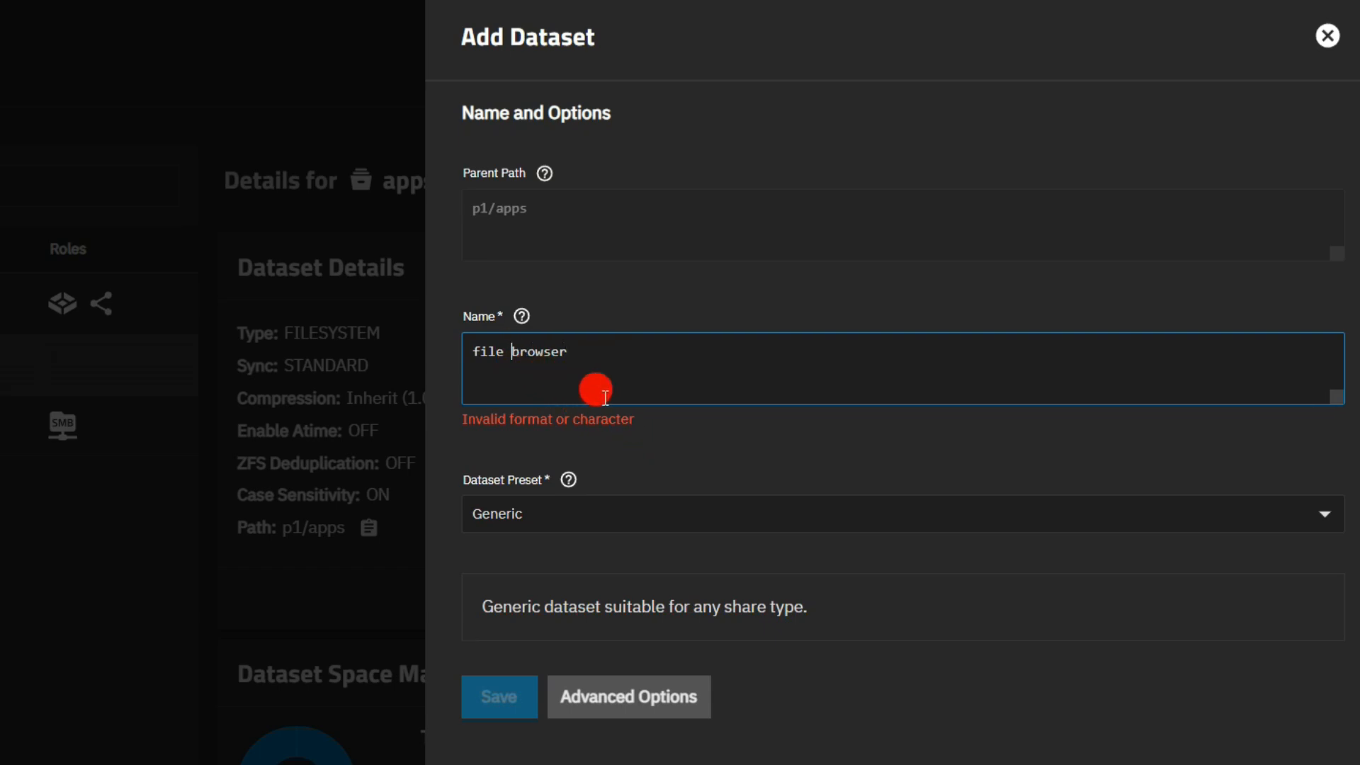
key("BackSpace")
type("_")
left_click(636, 352)
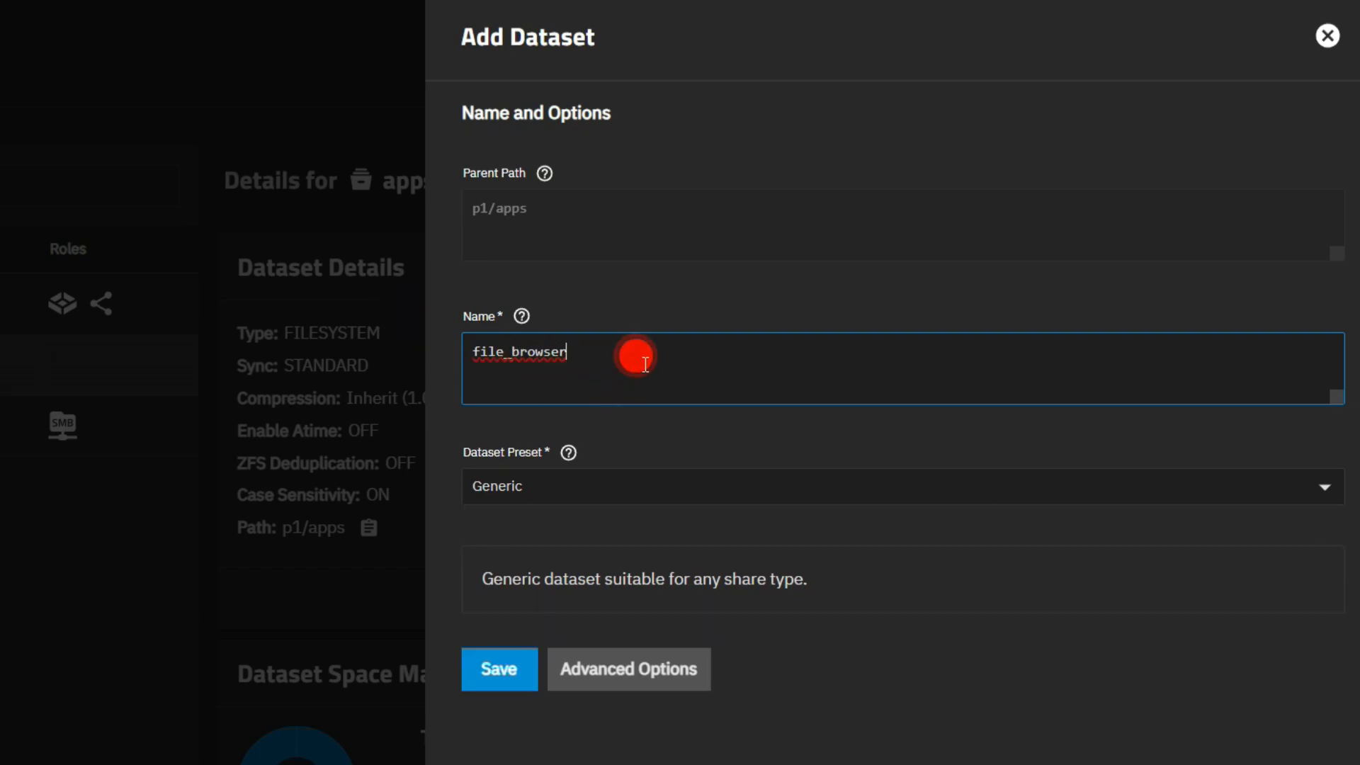
left_click(626, 498)
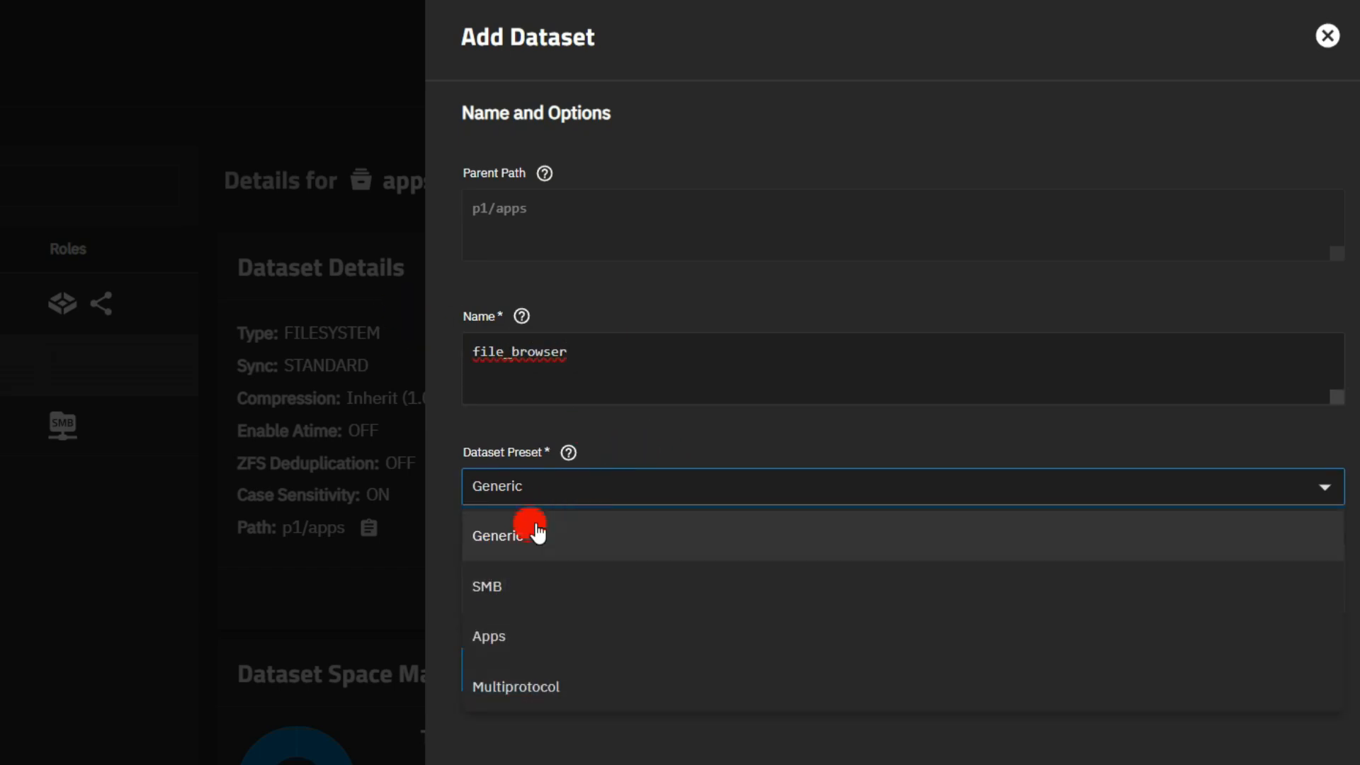
left_click(517, 637)
left_click(515, 705)
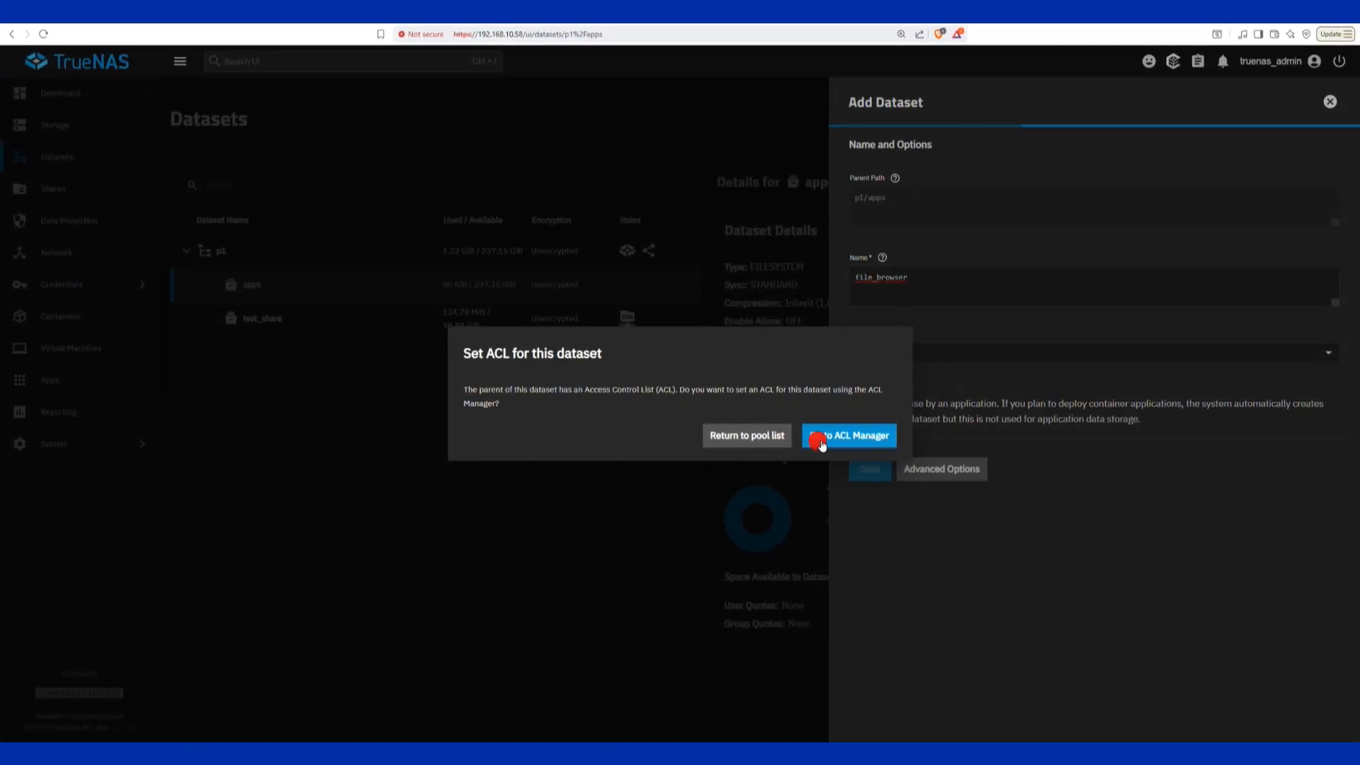
left_click(820, 439)
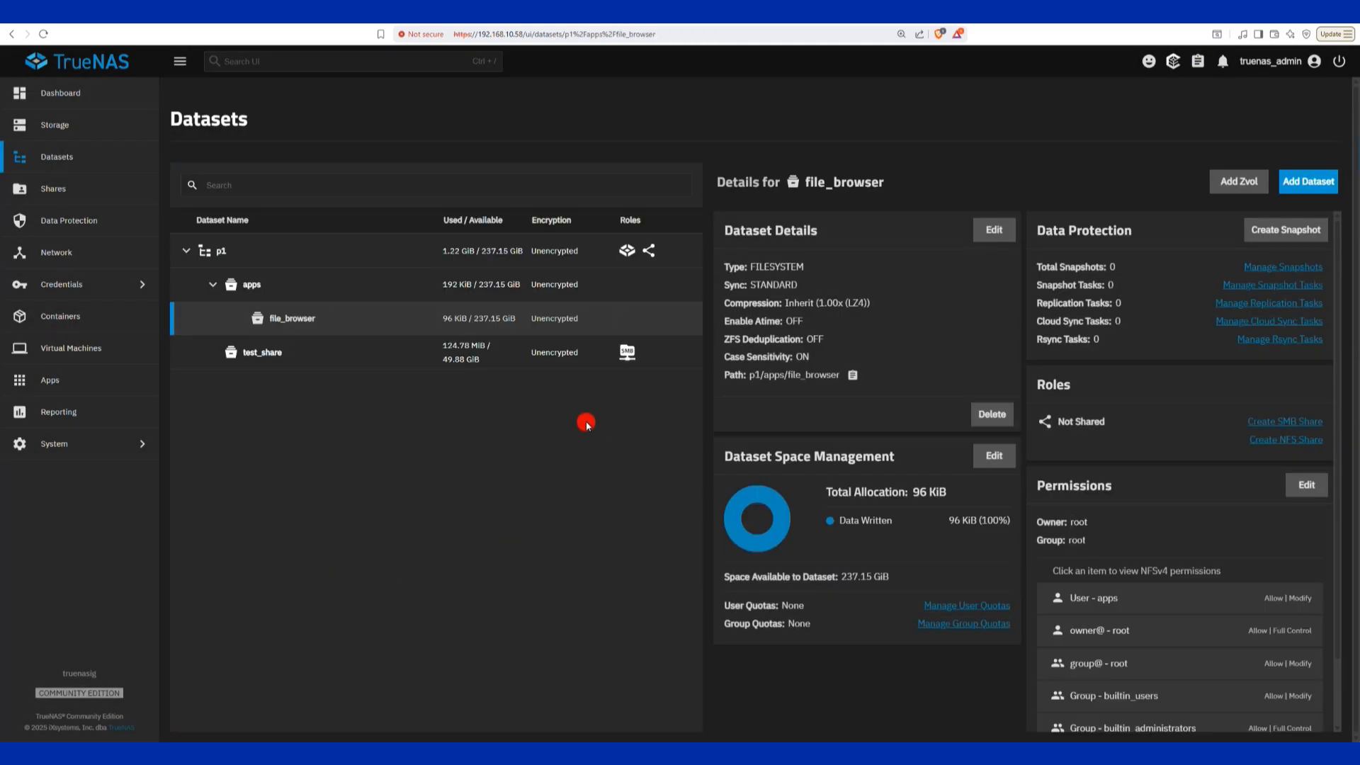
Start a file_browser_data dataset directly under p1 with the Apps preset
scroll(1161, 595, "down", 1)
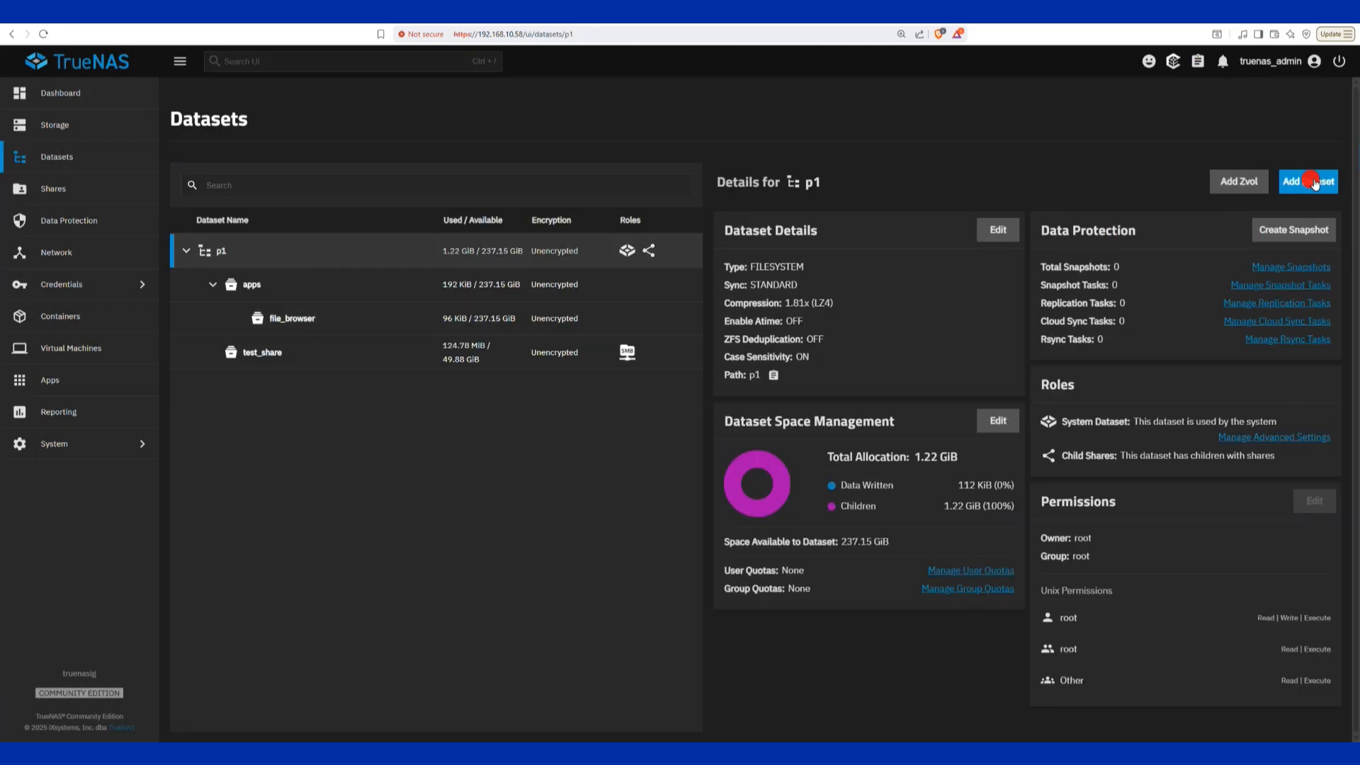
left_click(1315, 181)
left_click(967, 282)
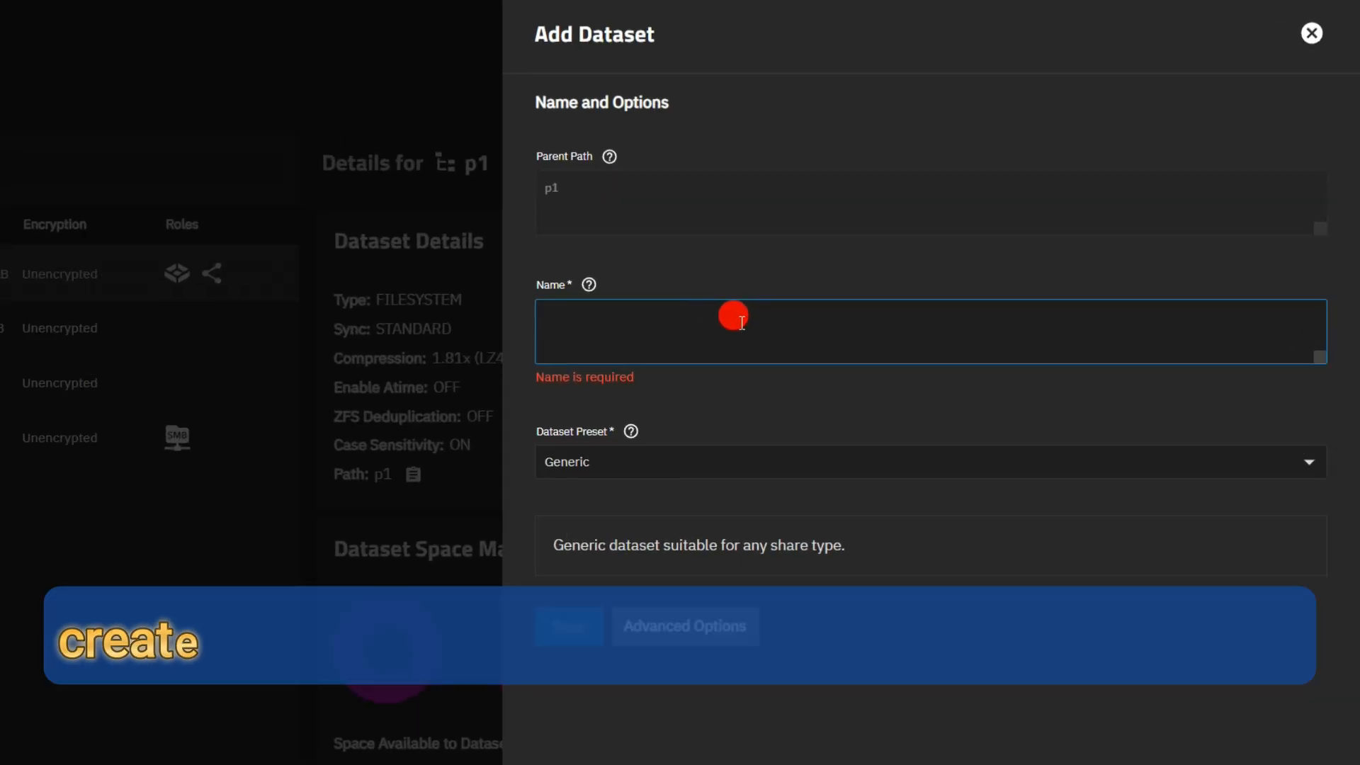
type("fi")
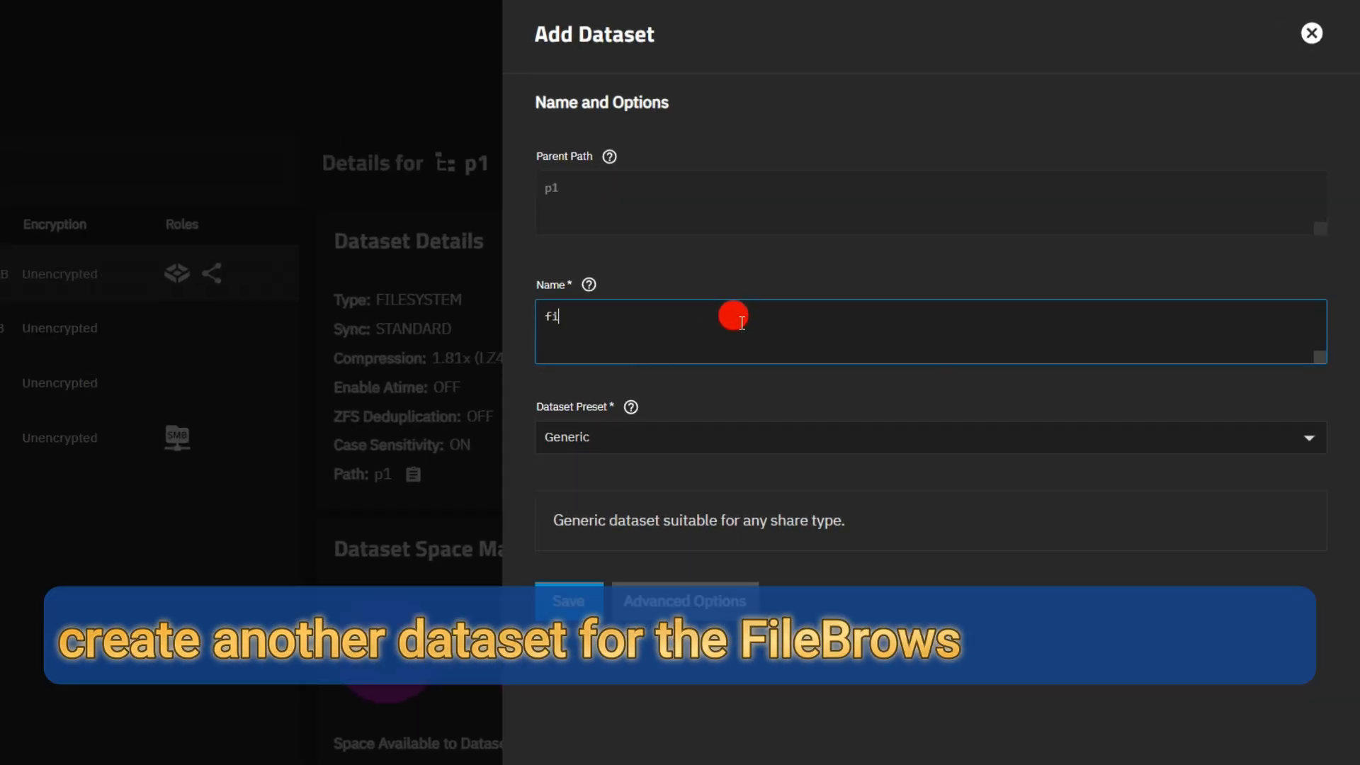
type("le_browser_data")
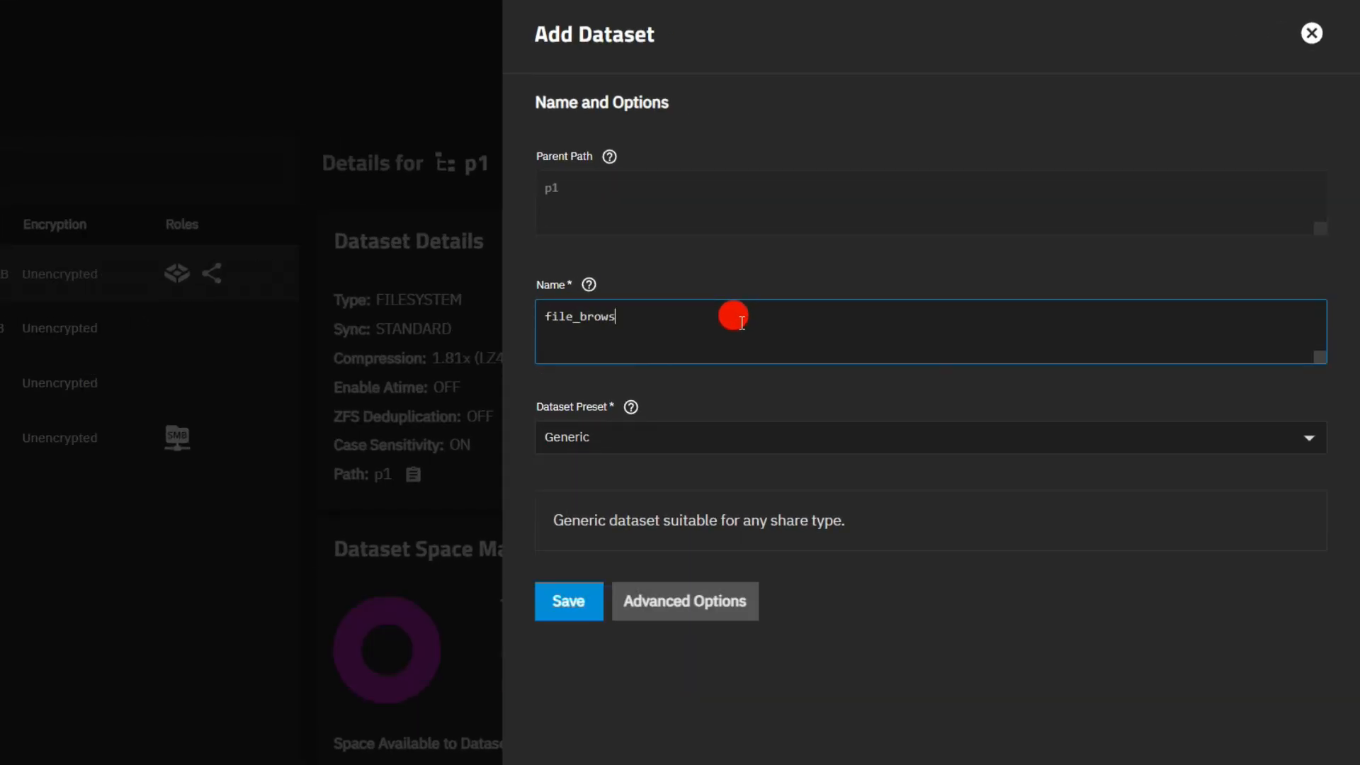
left_click(644, 436)
left_click(595, 568)
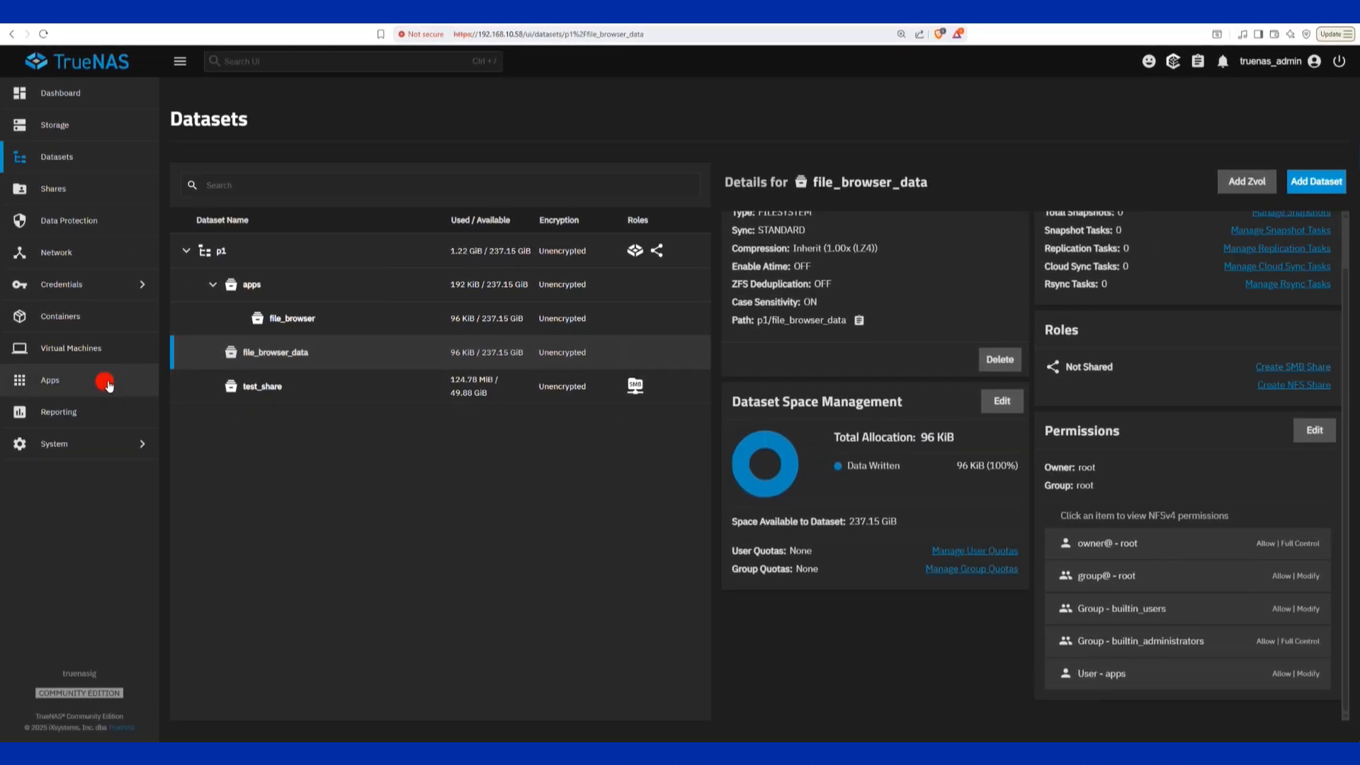
Find File Browser in the available apps catalogue by searching 'file br' and begin installing it
left_click(104, 379)
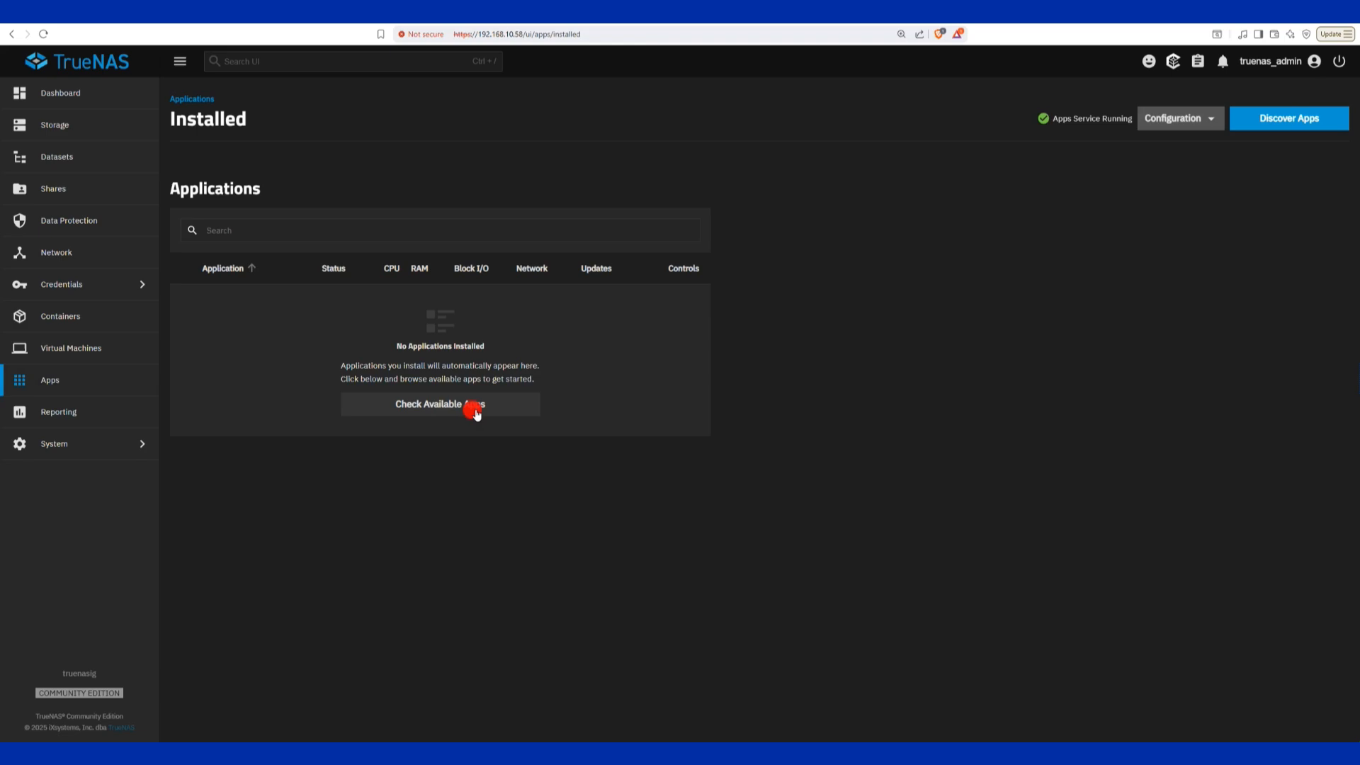
left_click(525, 407)
left_click(345, 186)
type("file br")
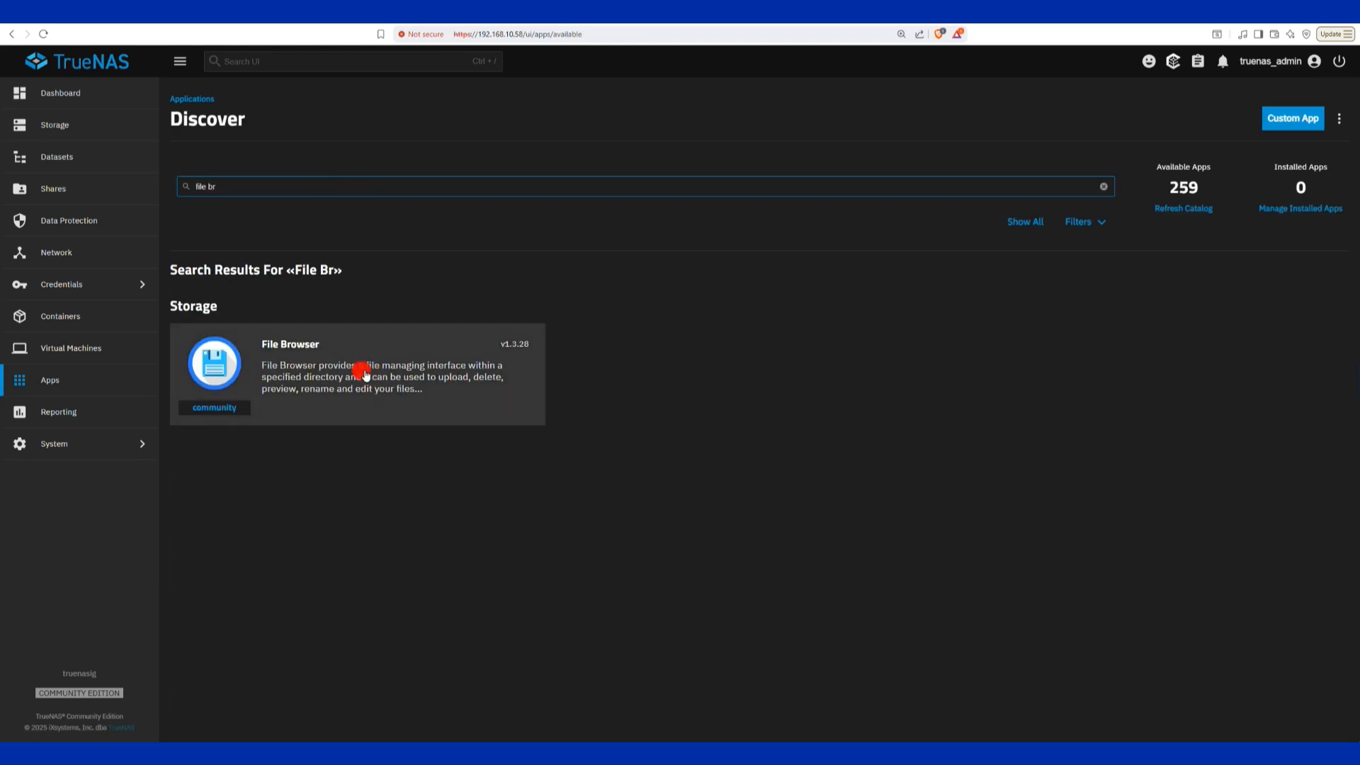
left_click(384, 390)
left_click(244, 282)
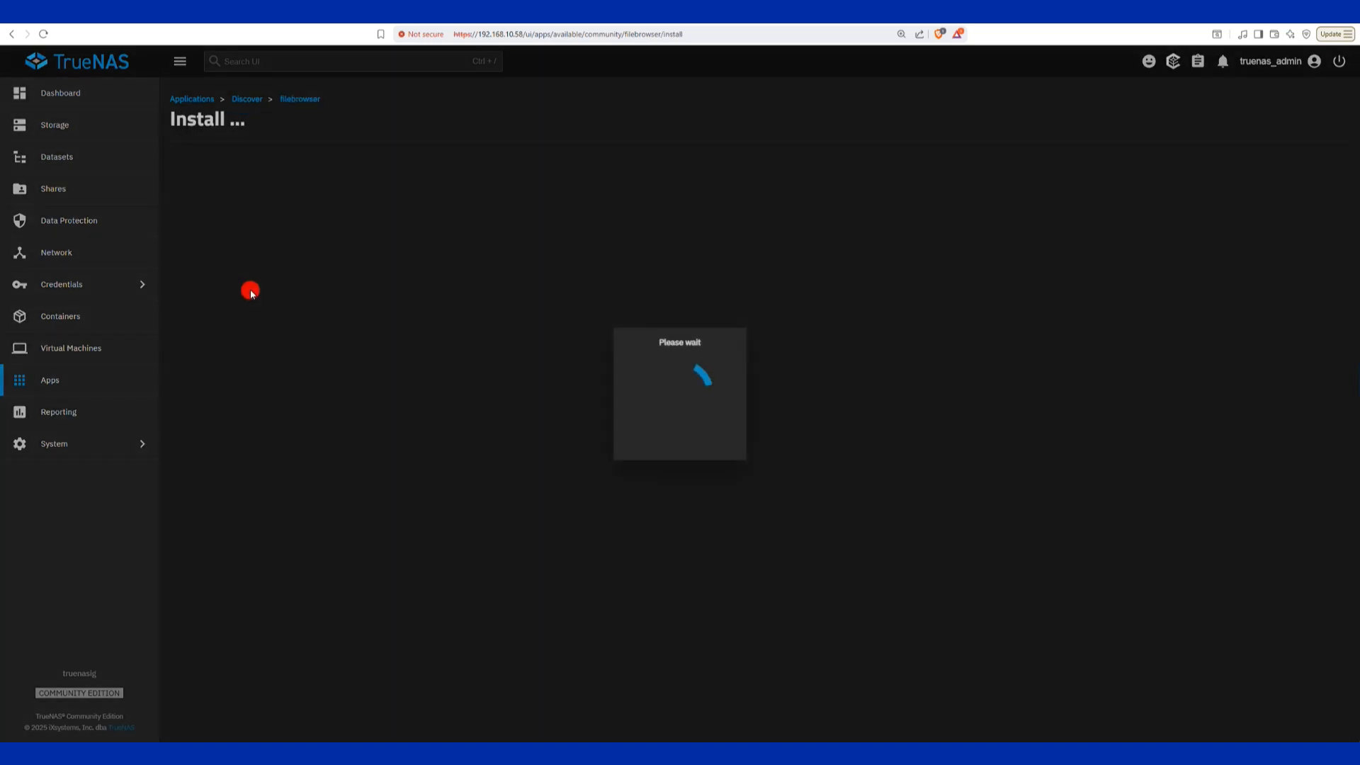
Keep the default application name filebrowser and look over the Additional Environment Variables section
left_click(311, 232)
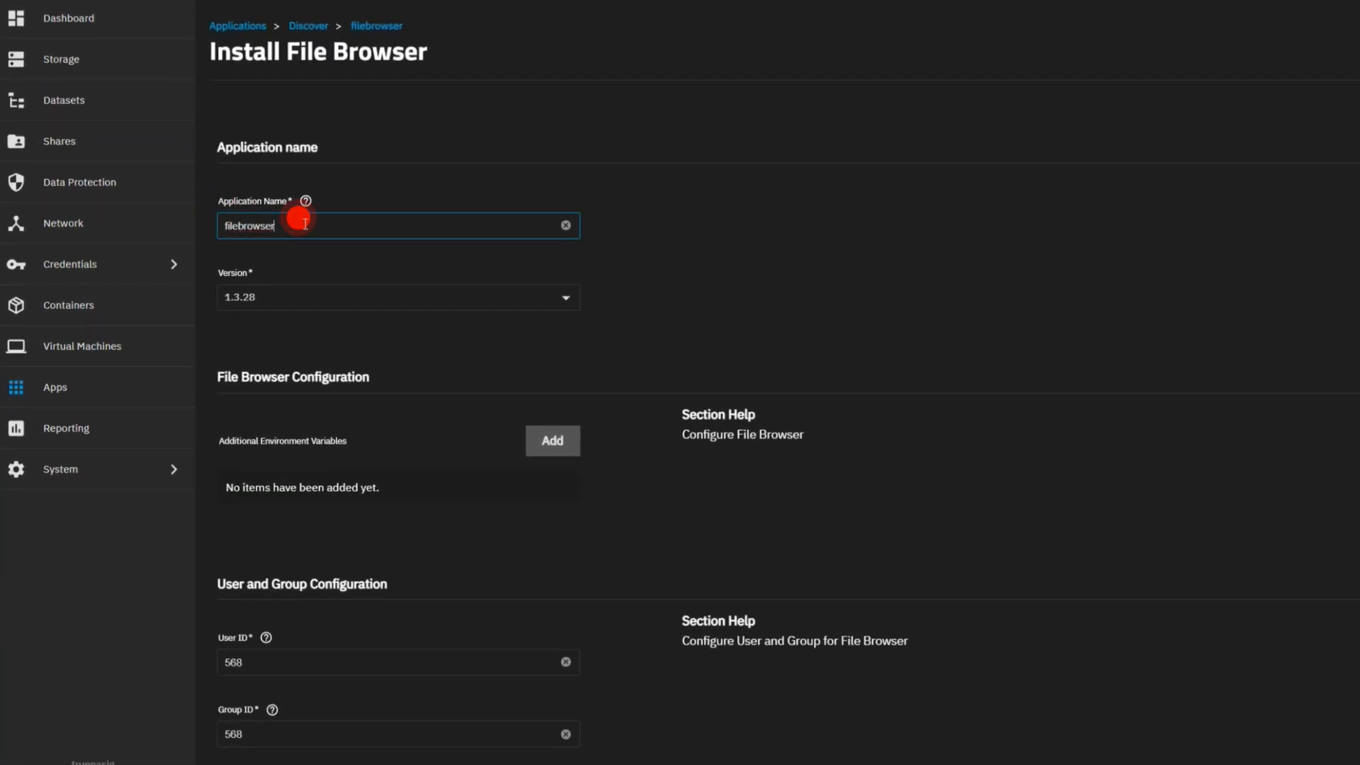
left_click_drag(323, 233, 210, 229)
left_click(767, 249)
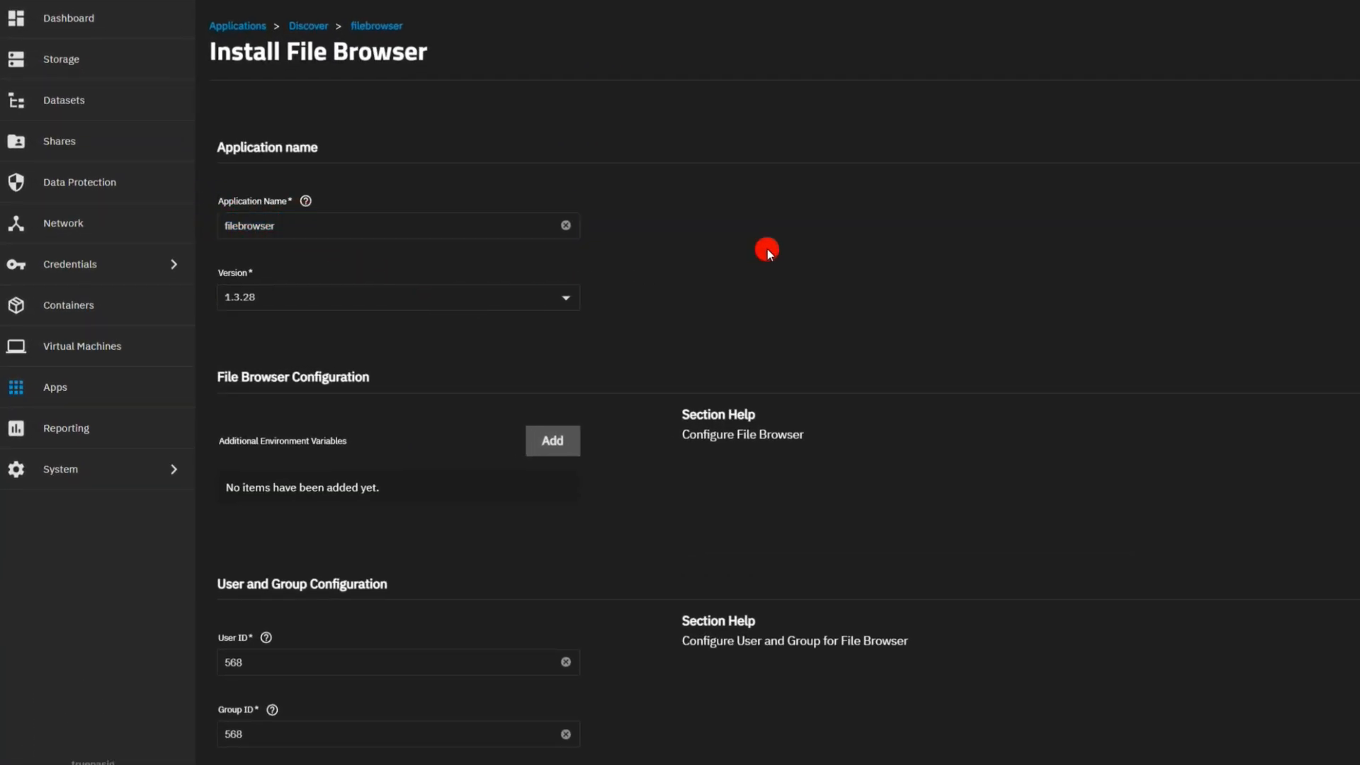
scroll(439, 428, "down", 3)
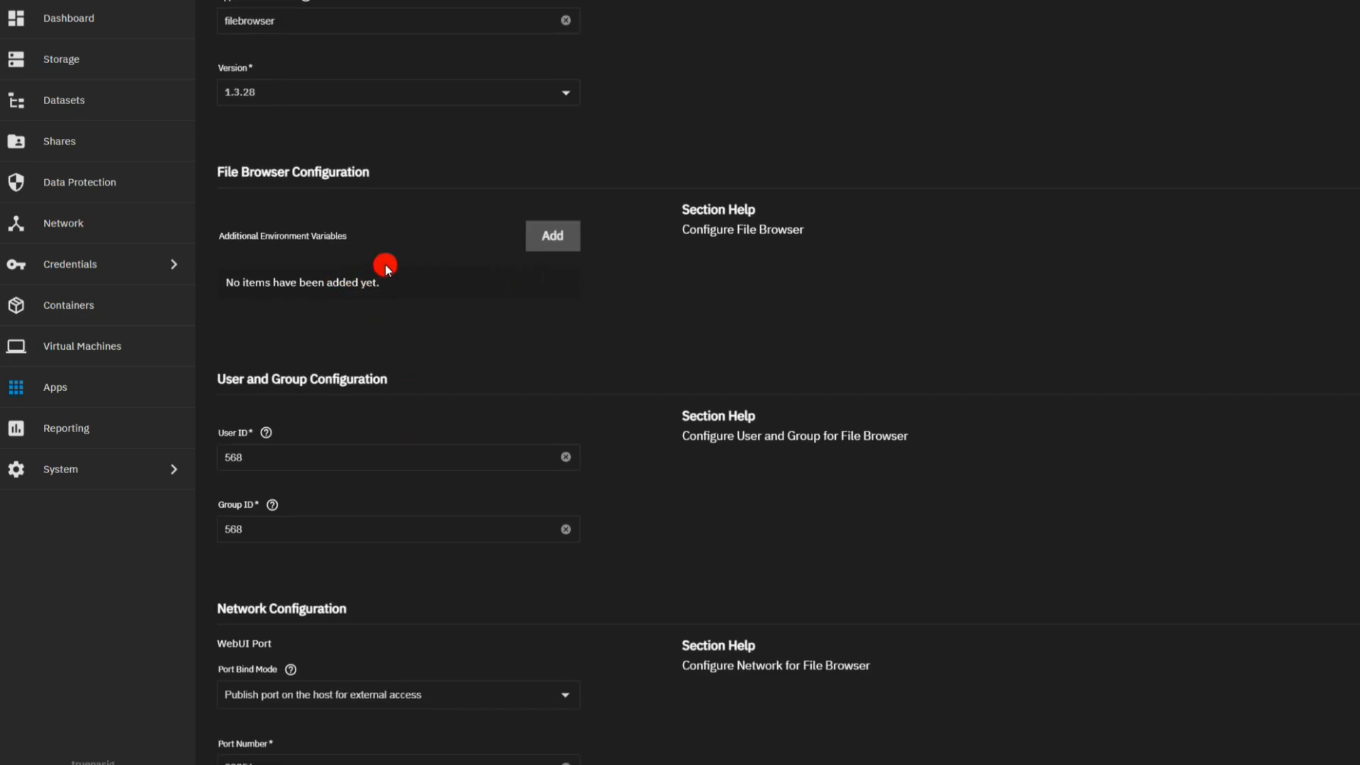
left_click_drag(224, 231, 404, 228)
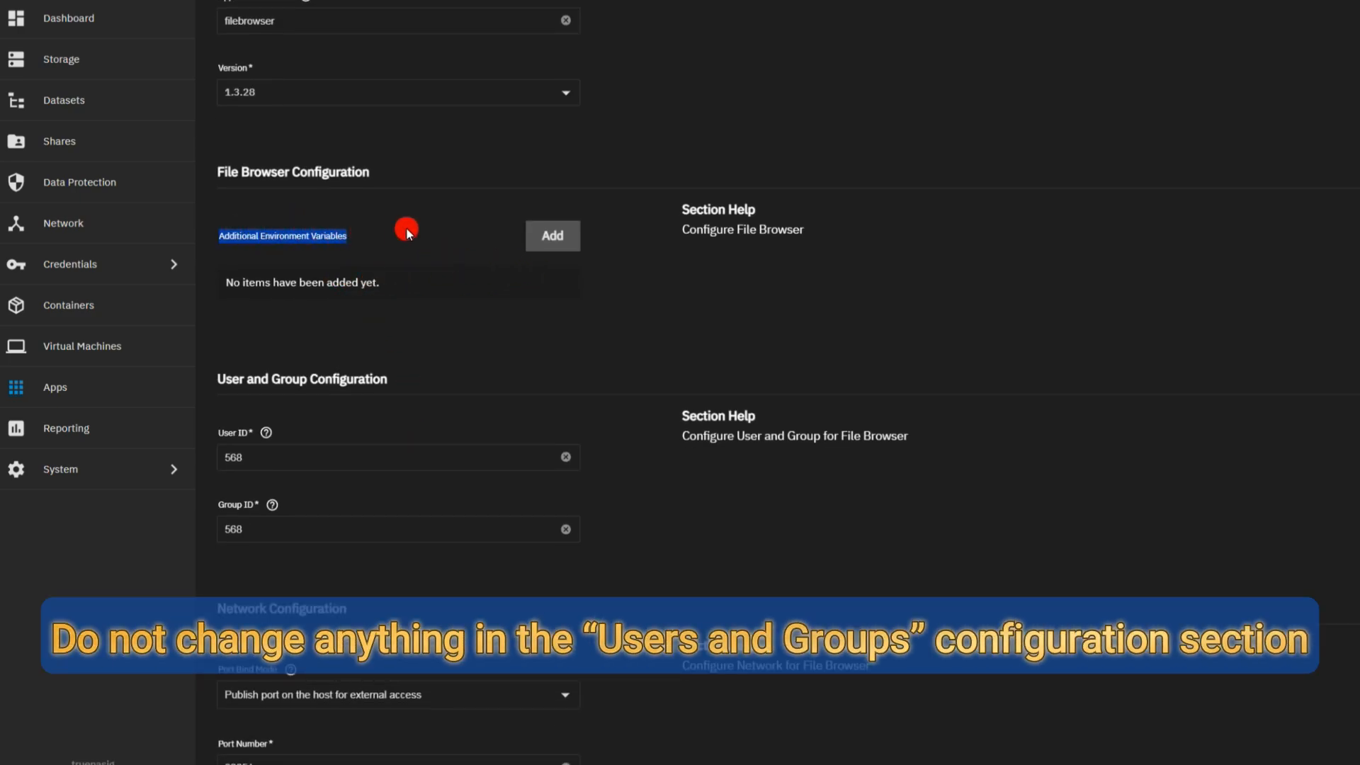
left_click(406, 237)
scroll(447, 369, "down", 4)
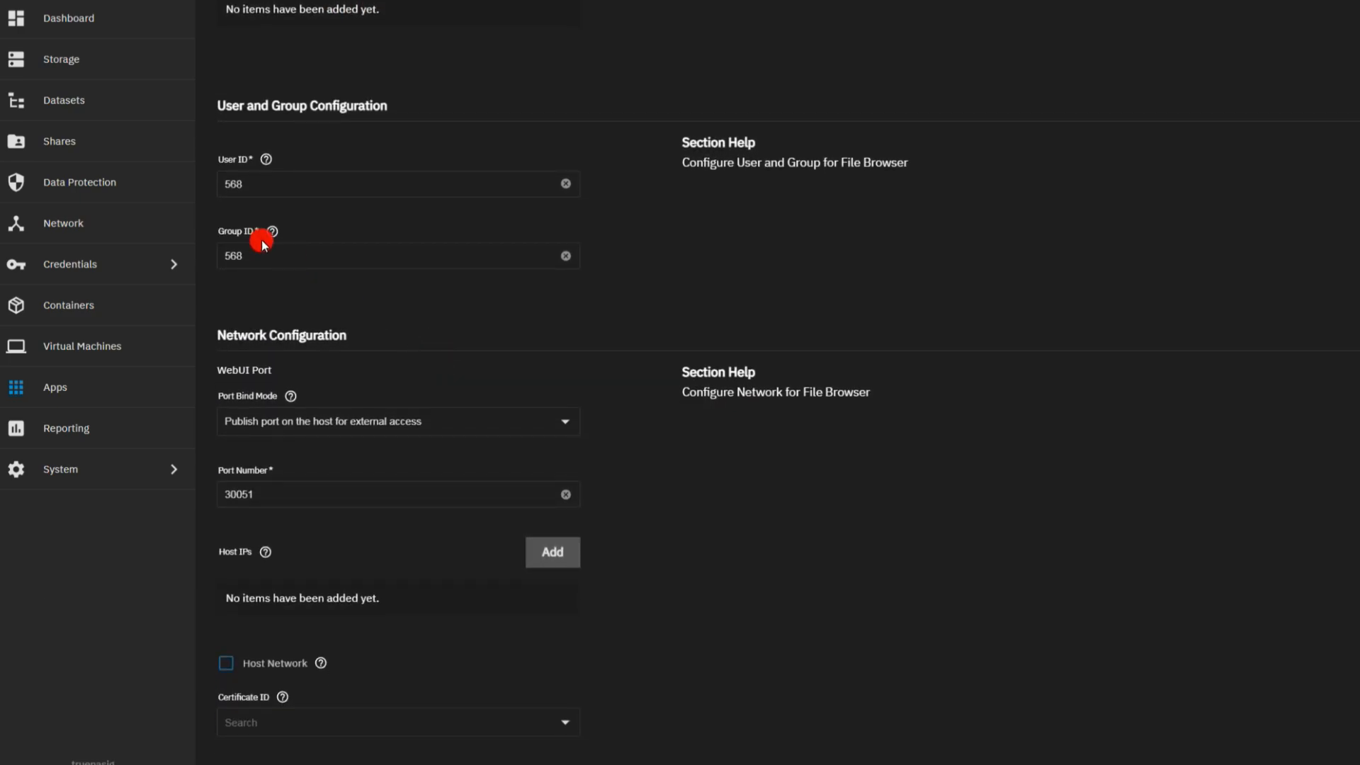
scroll(385, 332, "down", 3)
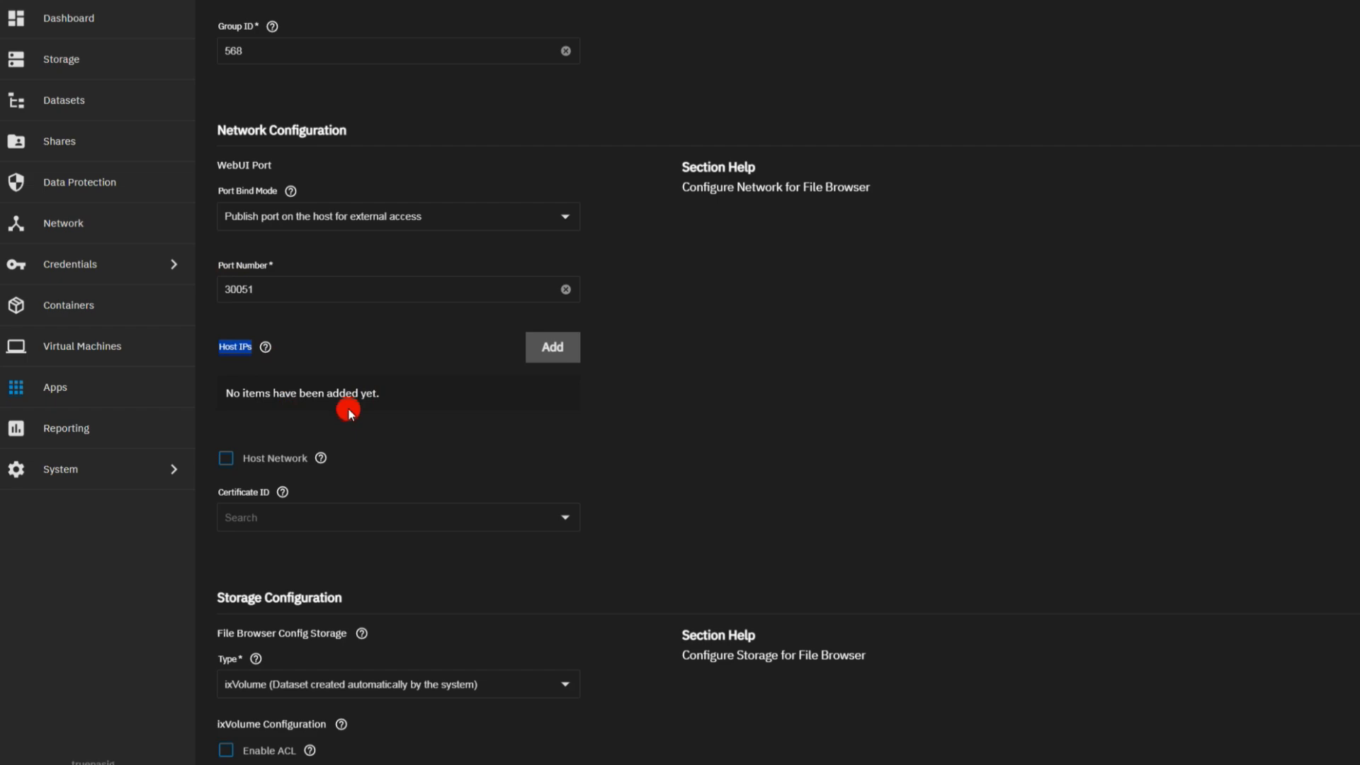
Leave Host IP empty and set the certificate to truenas_default, keeping port 30051
left_click(554, 348)
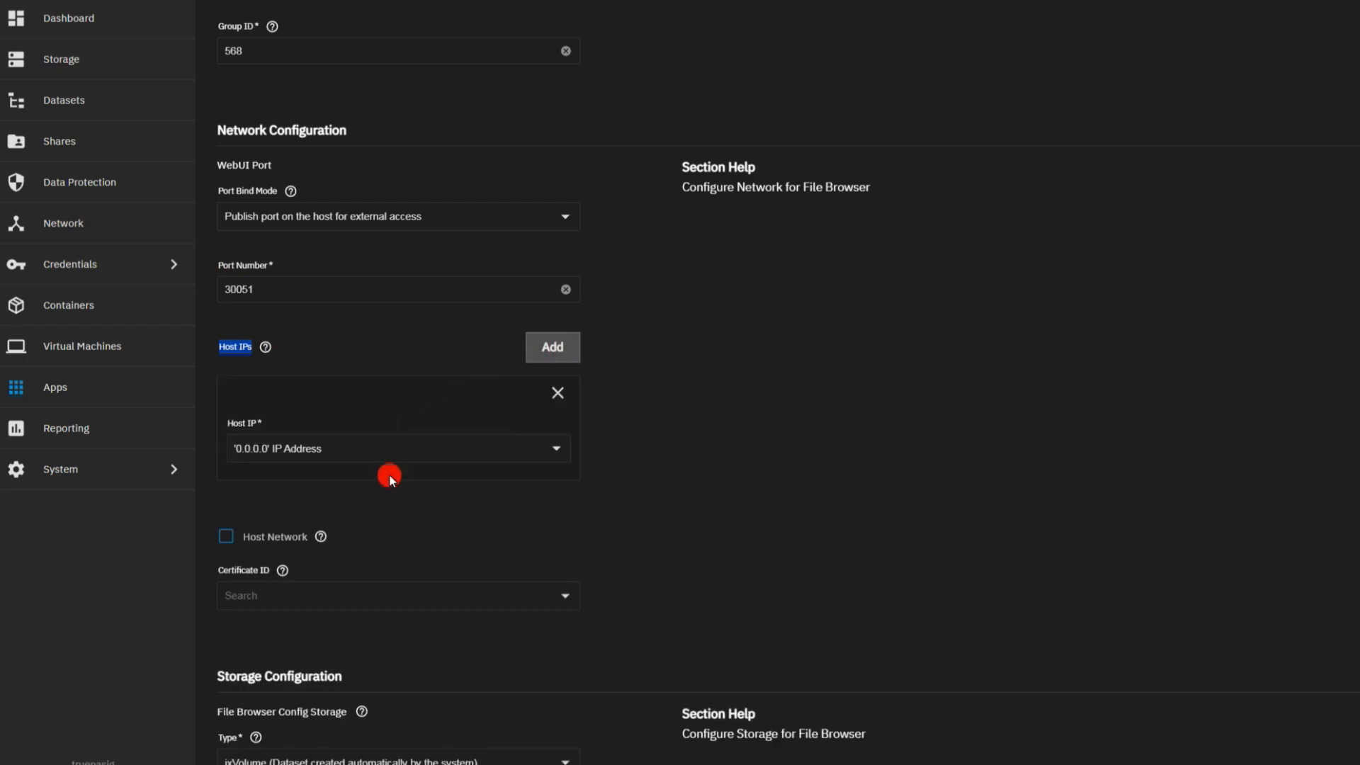
left_click(403, 454)
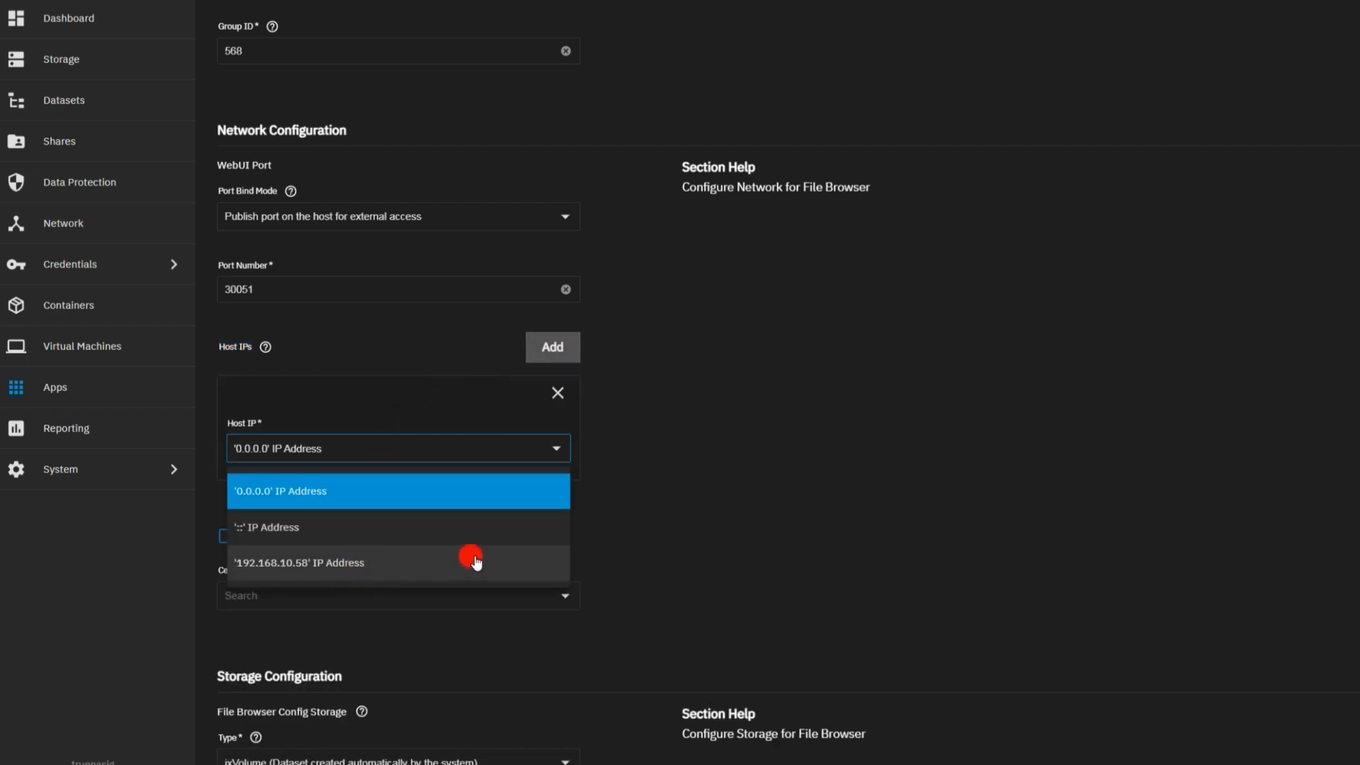
left_click(557, 392)
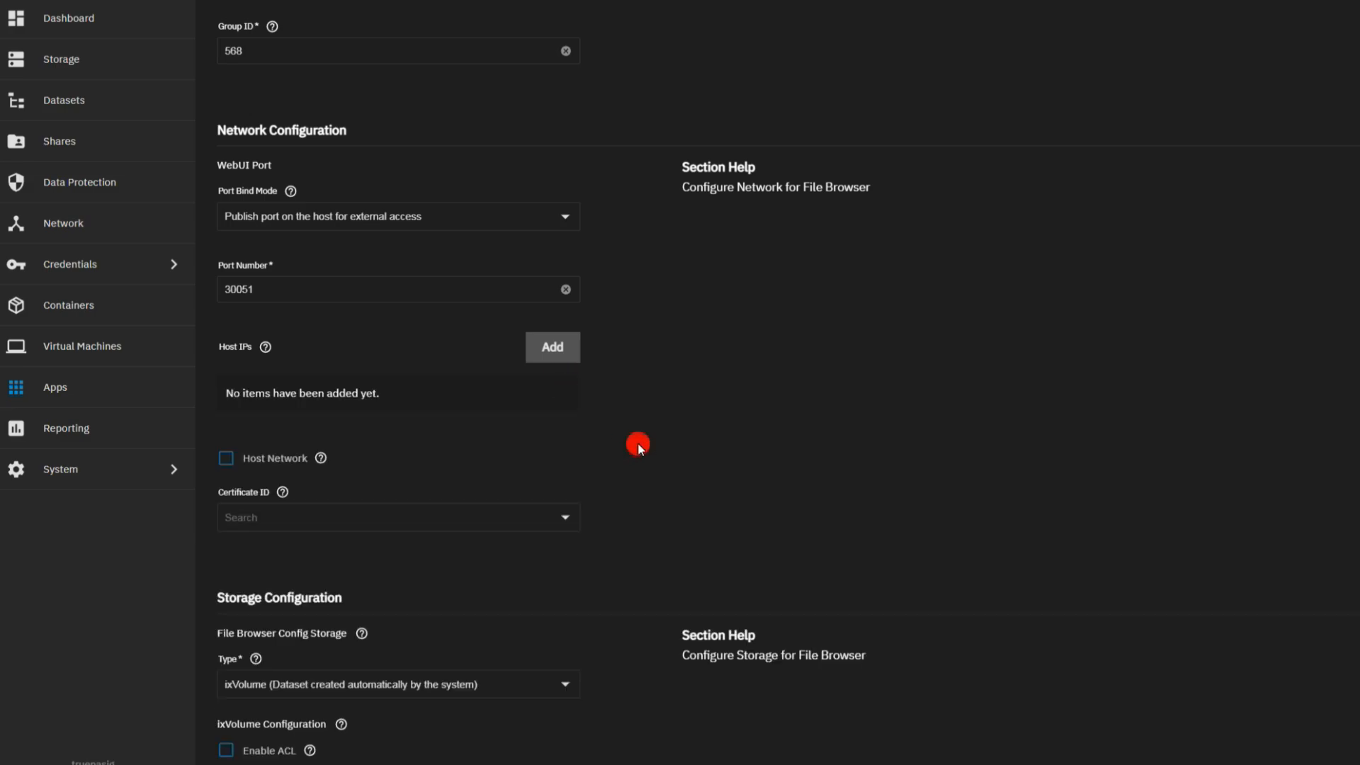
scroll(624, 457, "down", 3)
left_click(308, 309)
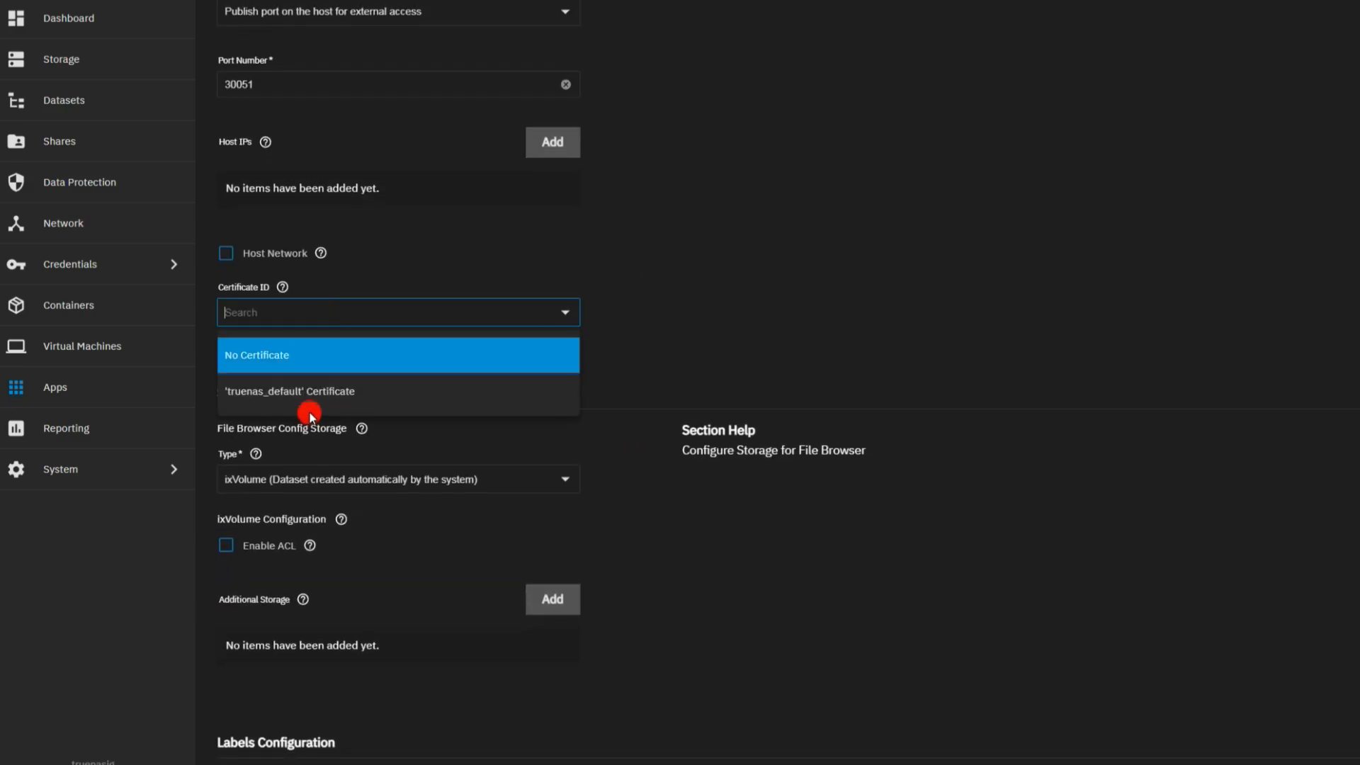
left_click(315, 393)
scroll(666, 404, "down", 4)
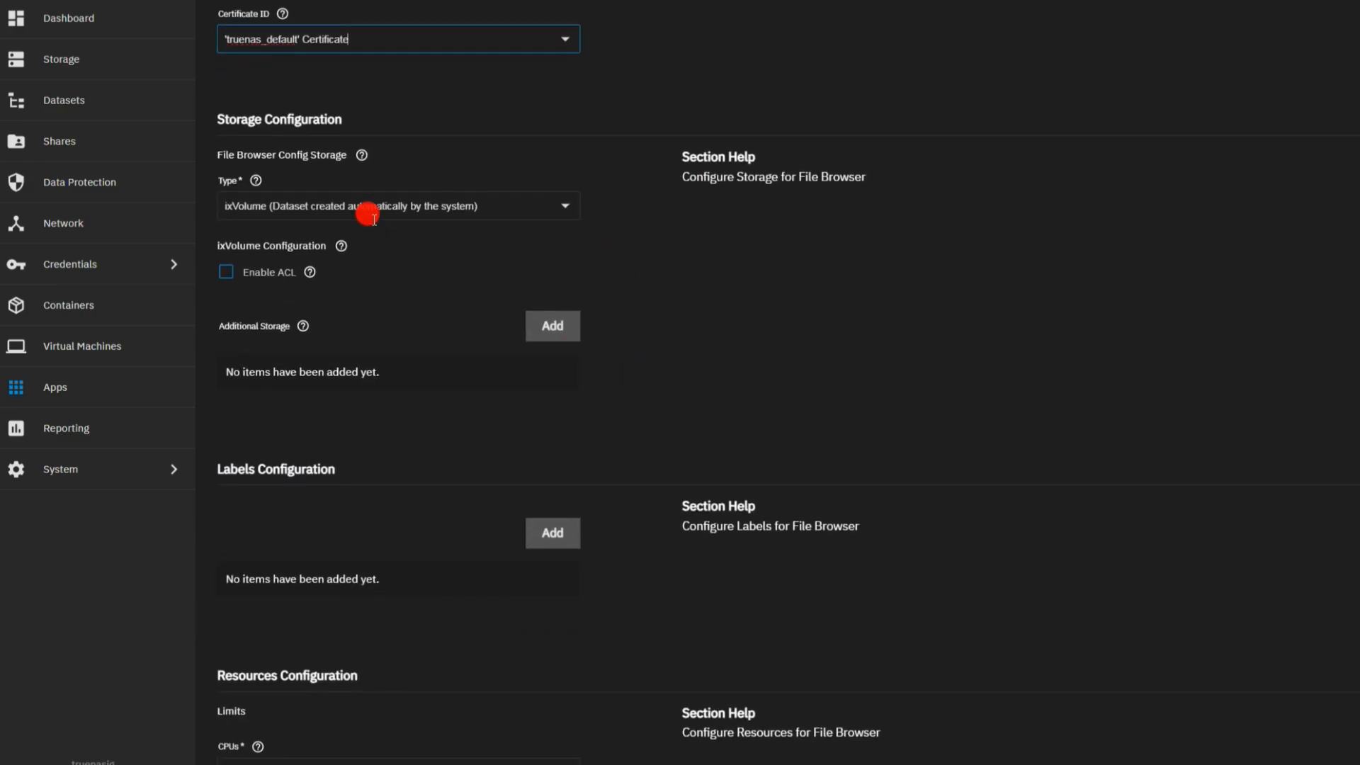
Store the app config on host path /mnt/p1/apps/file_browser
left_click(327, 206)
left_click(365, 244)
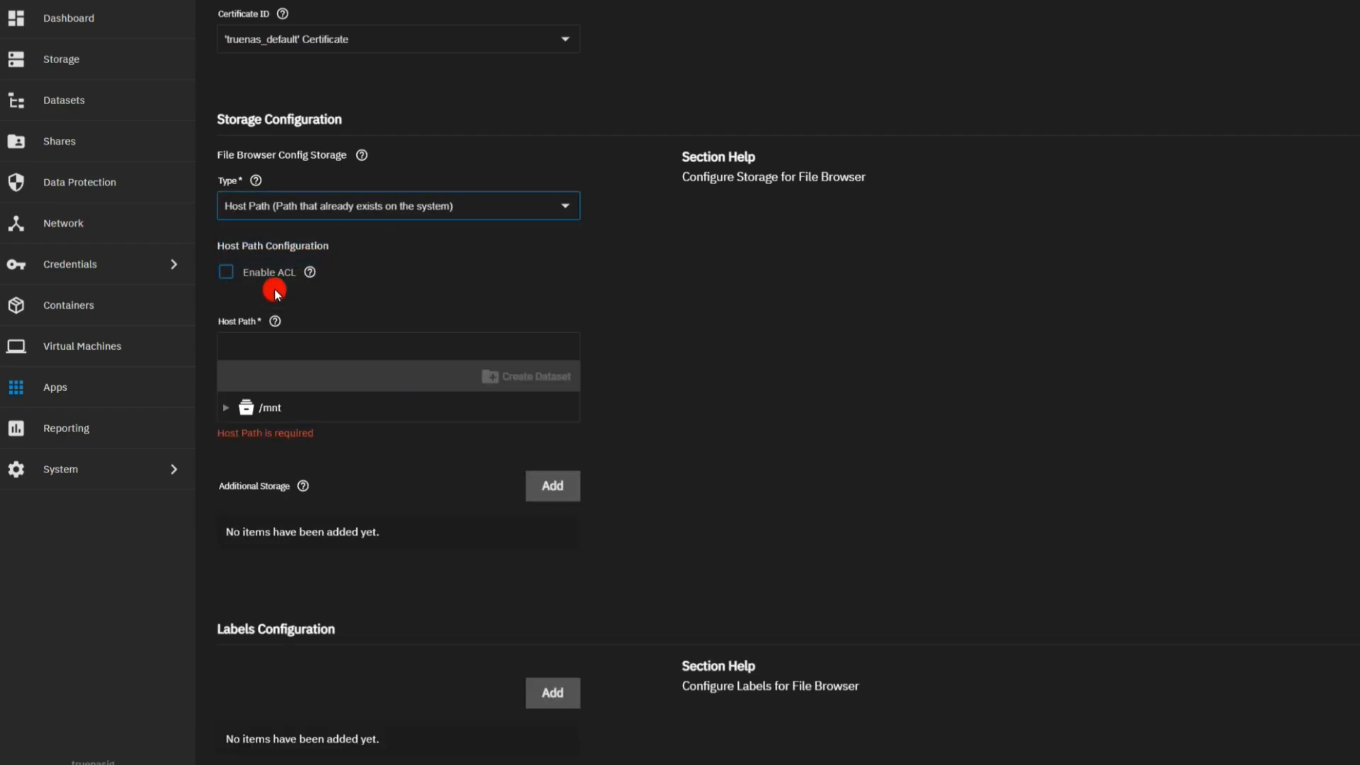
left_click(228, 407)
left_click(243, 433)
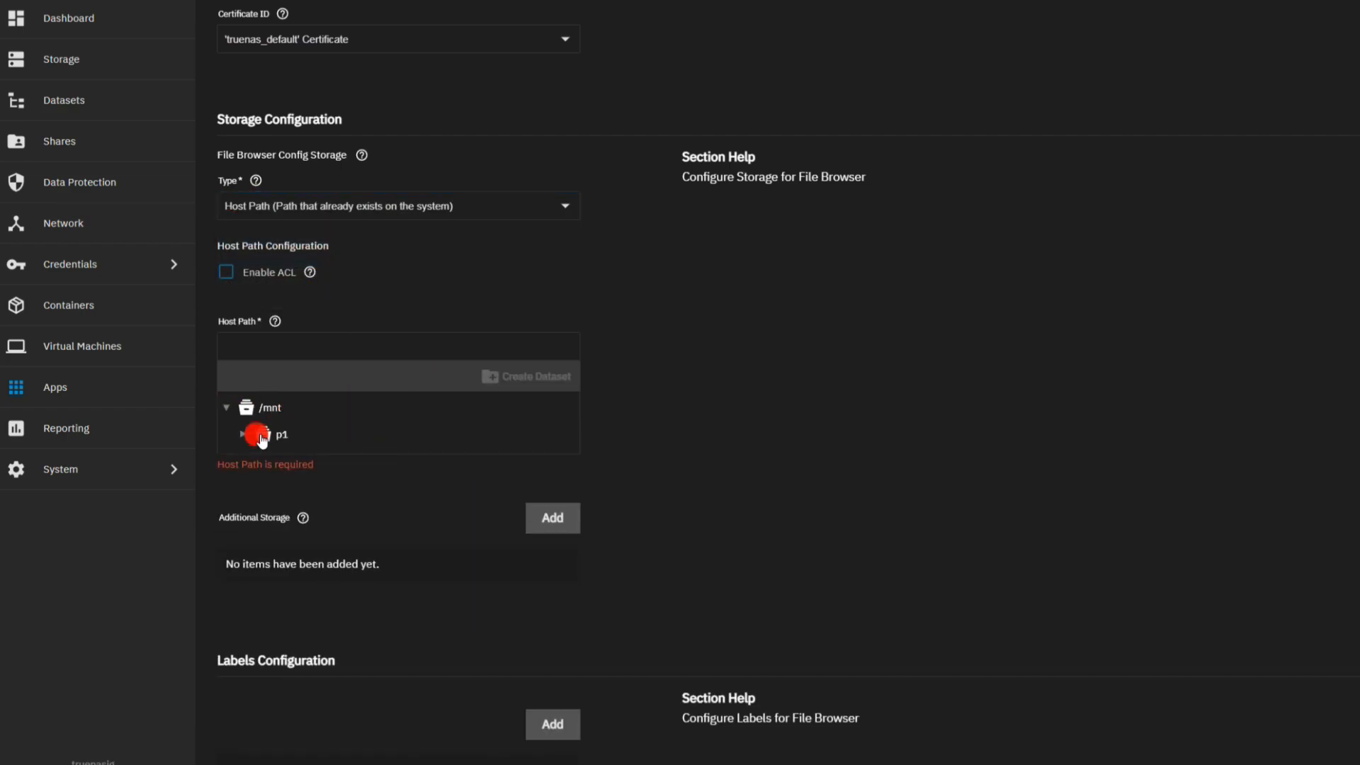
left_click(261, 461)
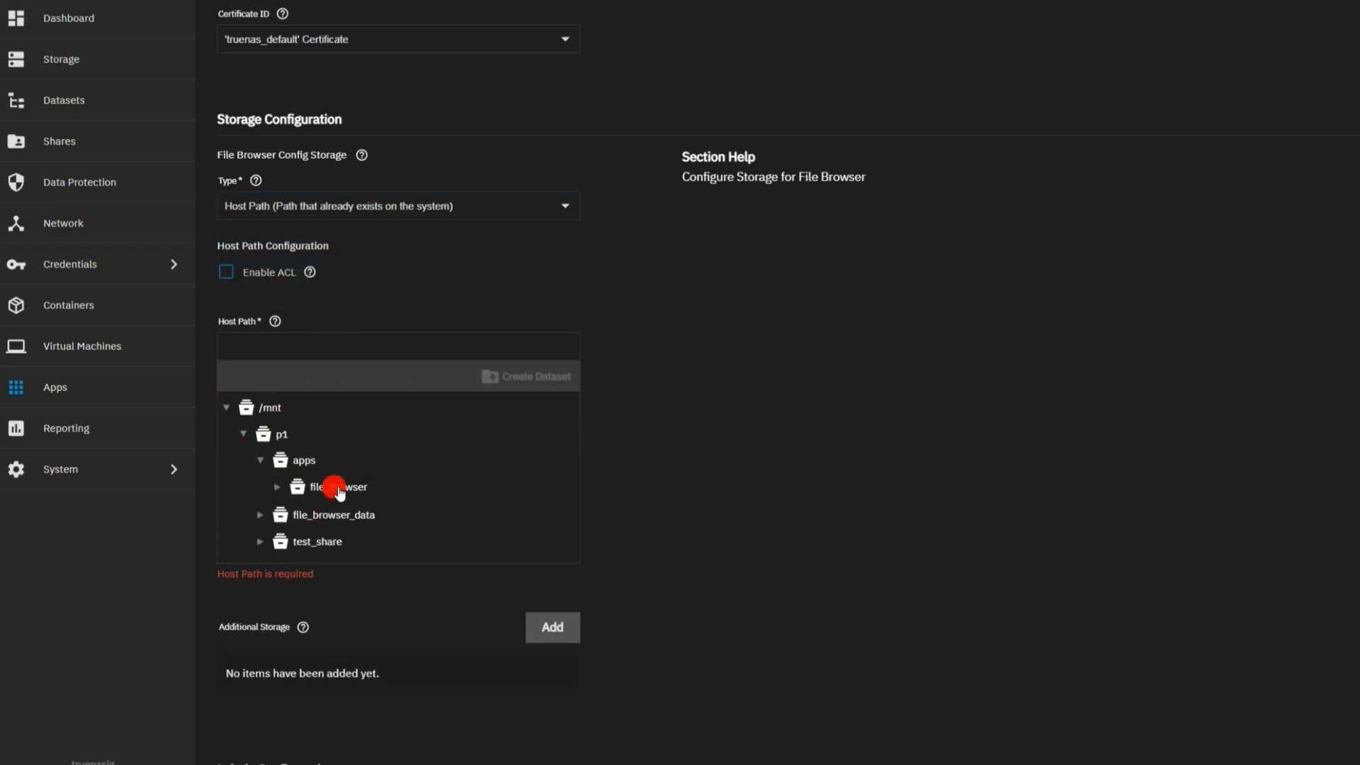
left_click(336, 486)
scroll(737, 510, "down", 5)
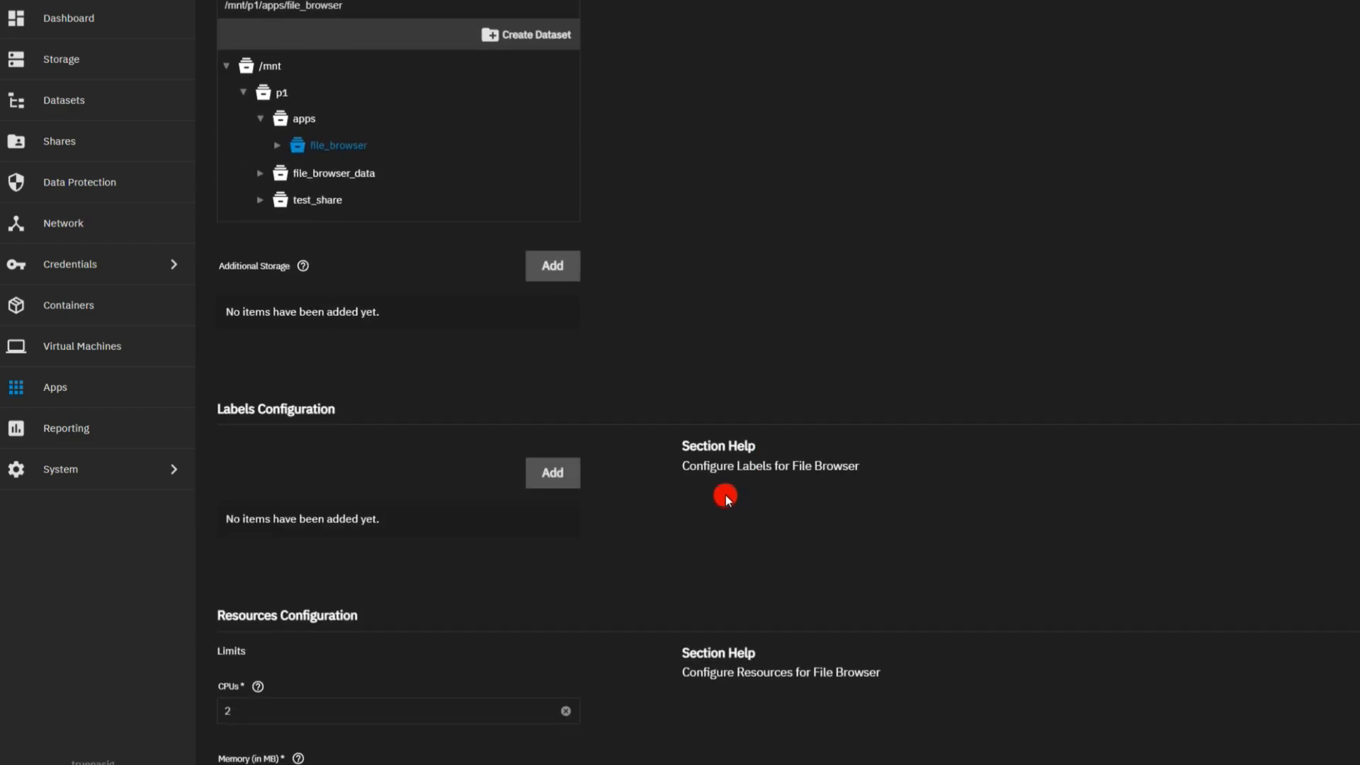
Add an additional host-path storage at /mnt/p1/file_browser_data and enter its container mount path
left_click(551, 273)
left_click(404, 368)
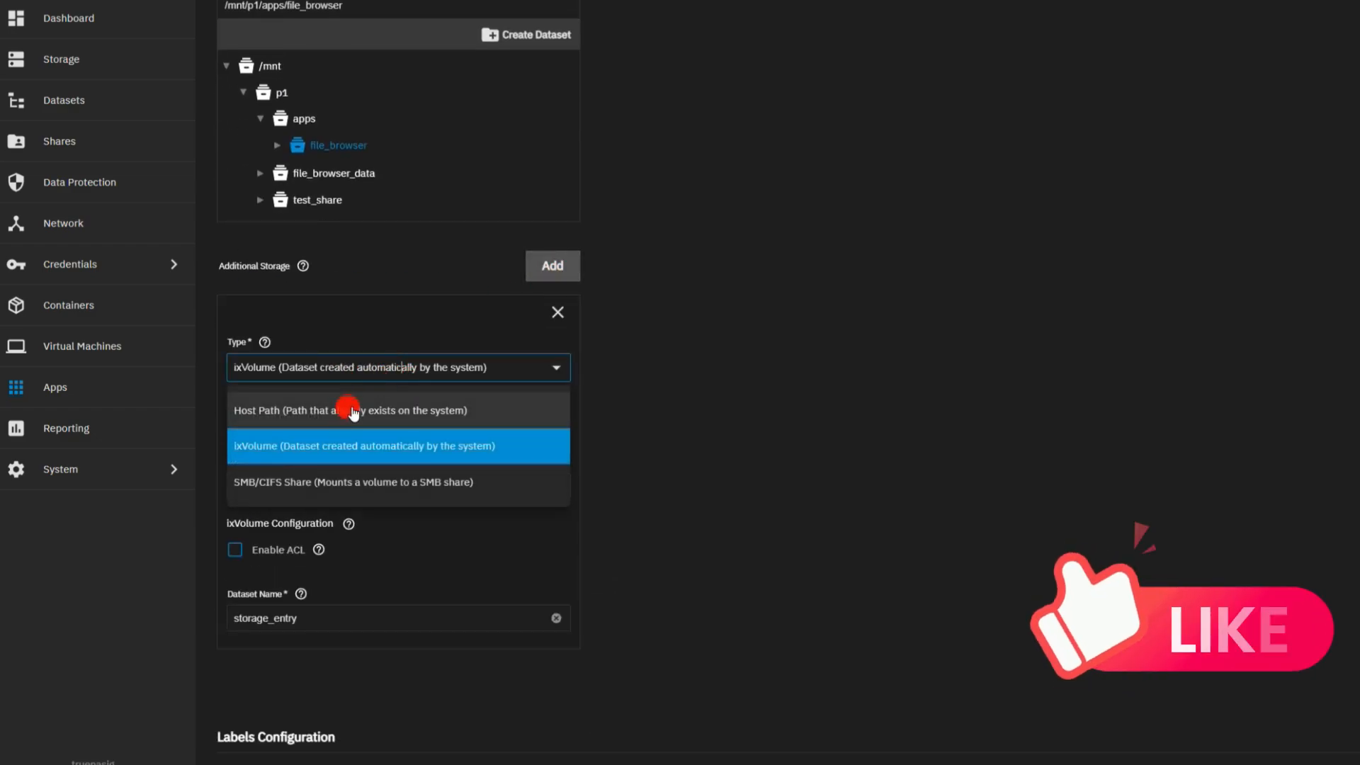
left_click(349, 407)
scroll(350, 488, "down", 1)
scroll(350, 488, "down", 2)
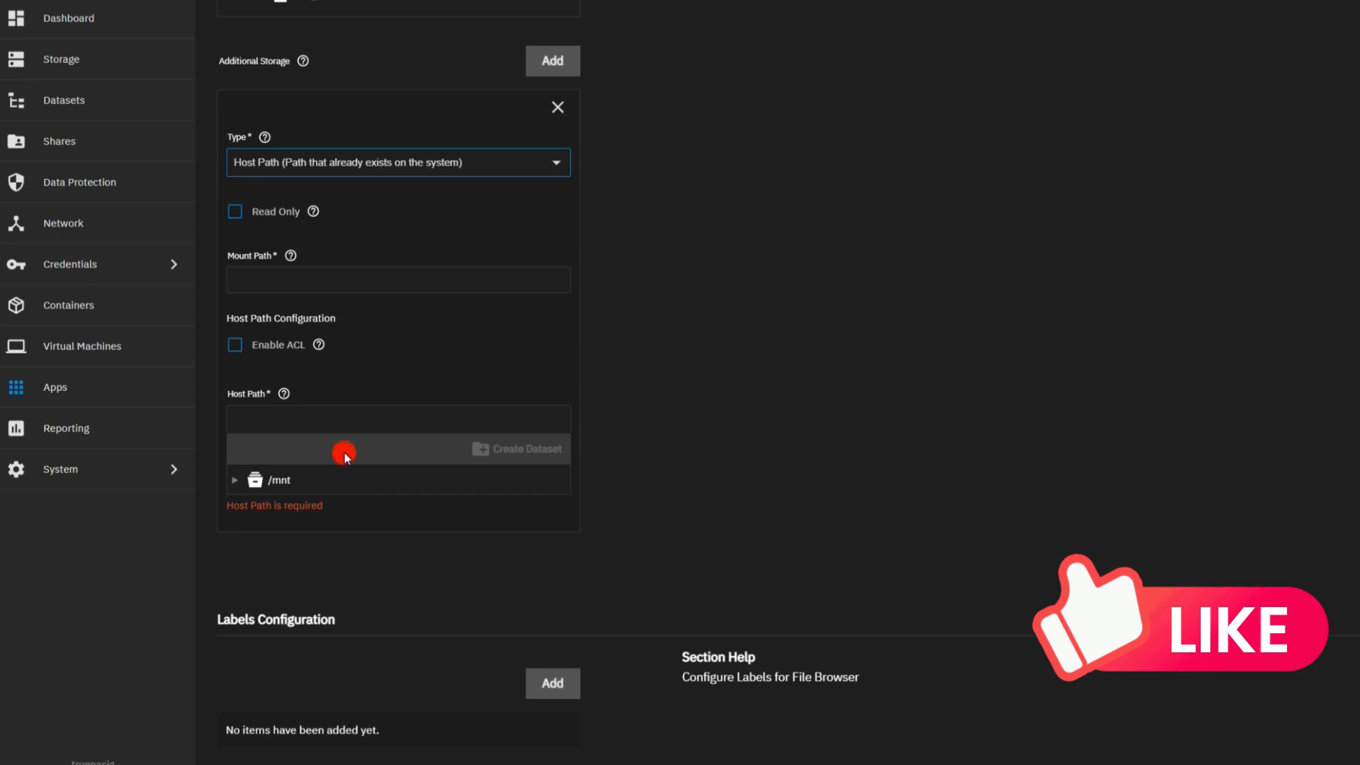
left_click(234, 479)
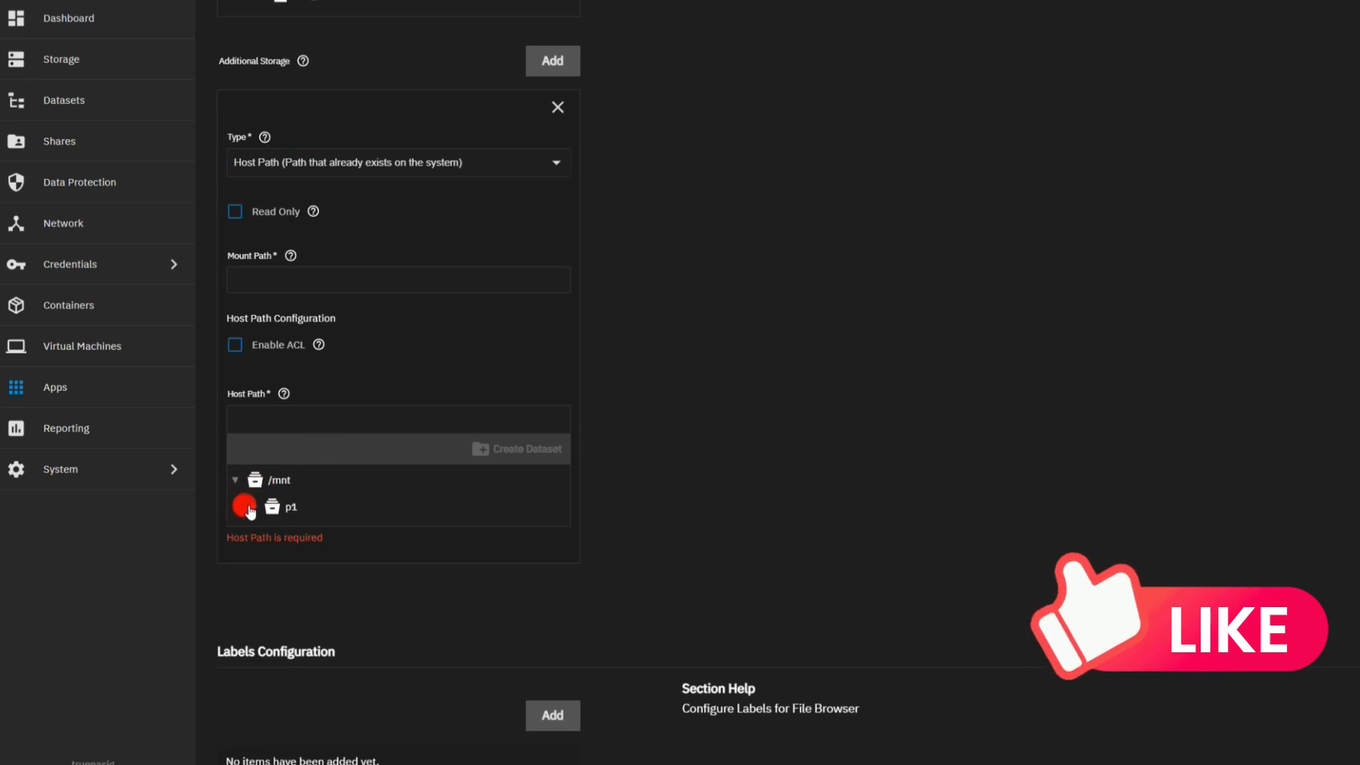
left_click(251, 506)
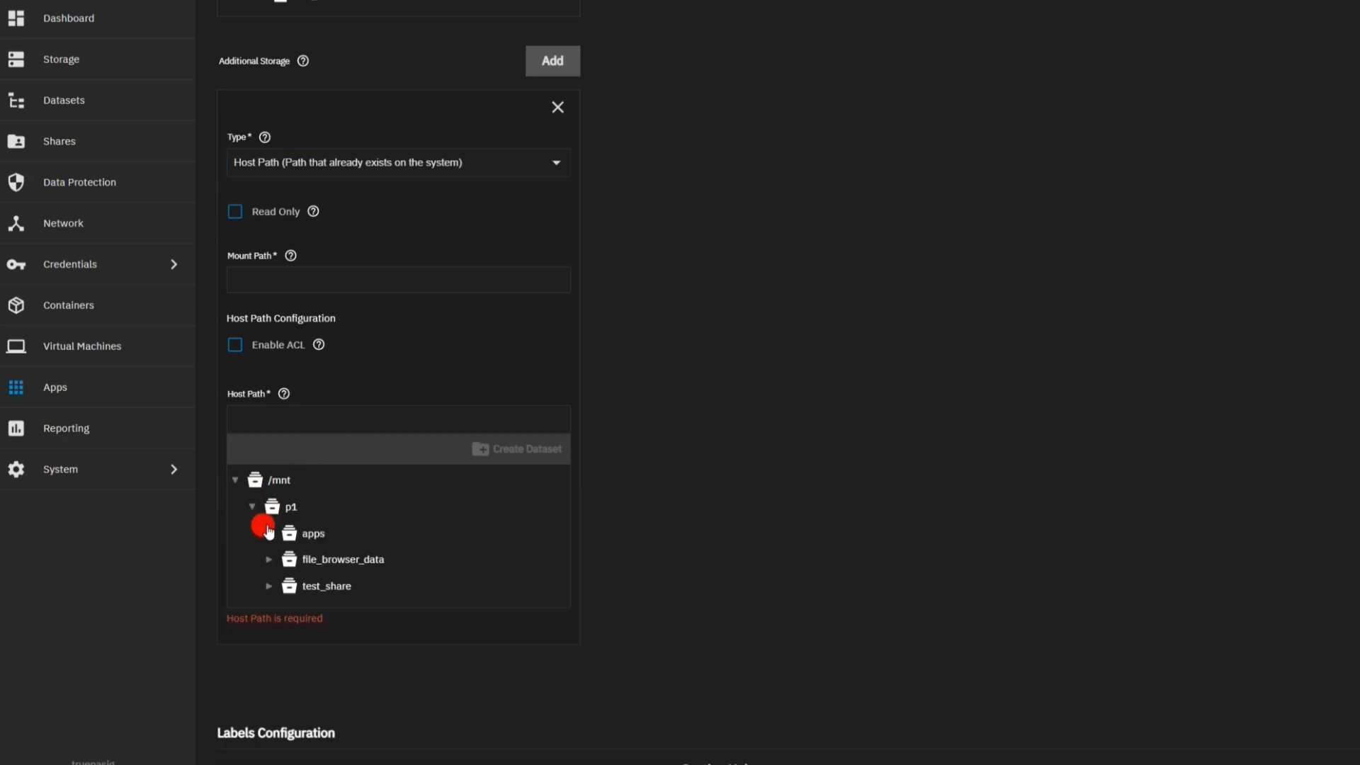
left_click(330, 559)
left_click(354, 287)
type("file_browser_data")
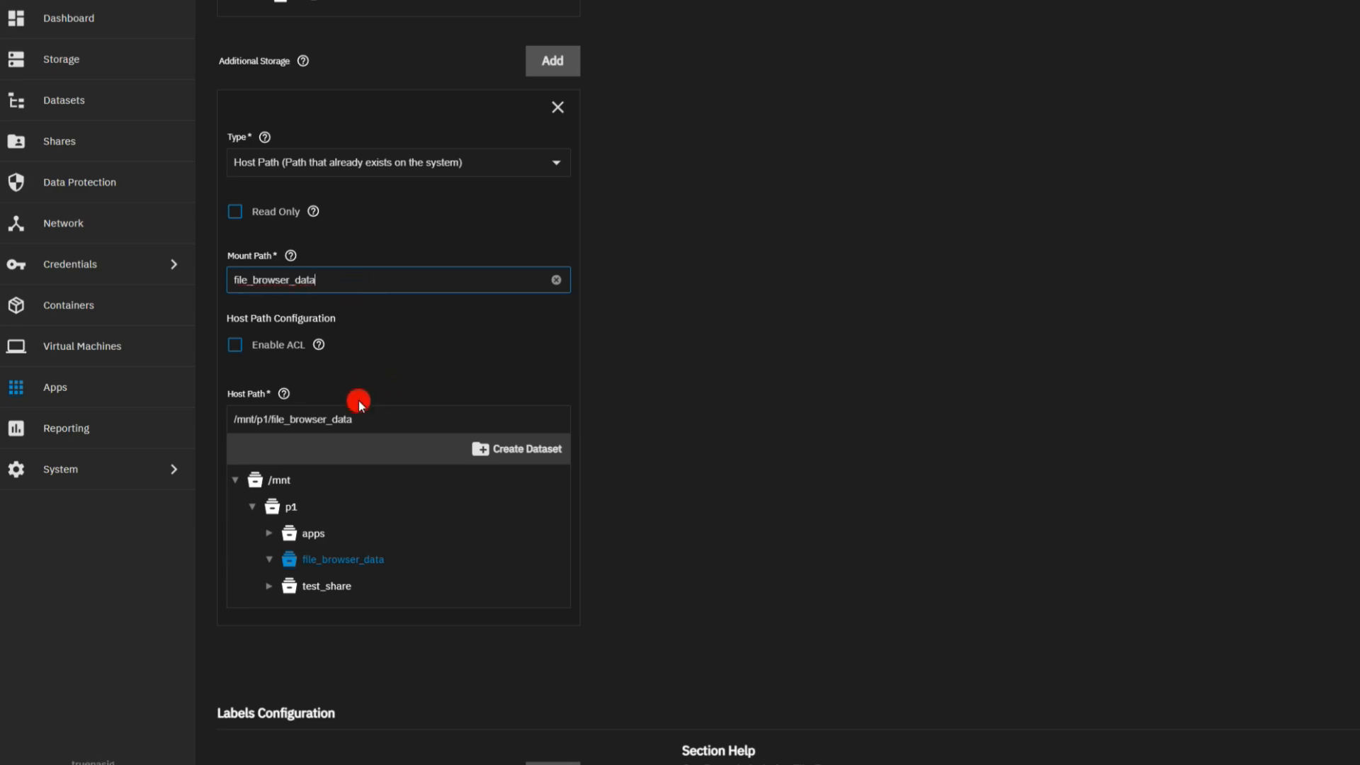
Check the CPU limit and 4096 memory limit, then install the app
scroll(360, 403, "down", 5)
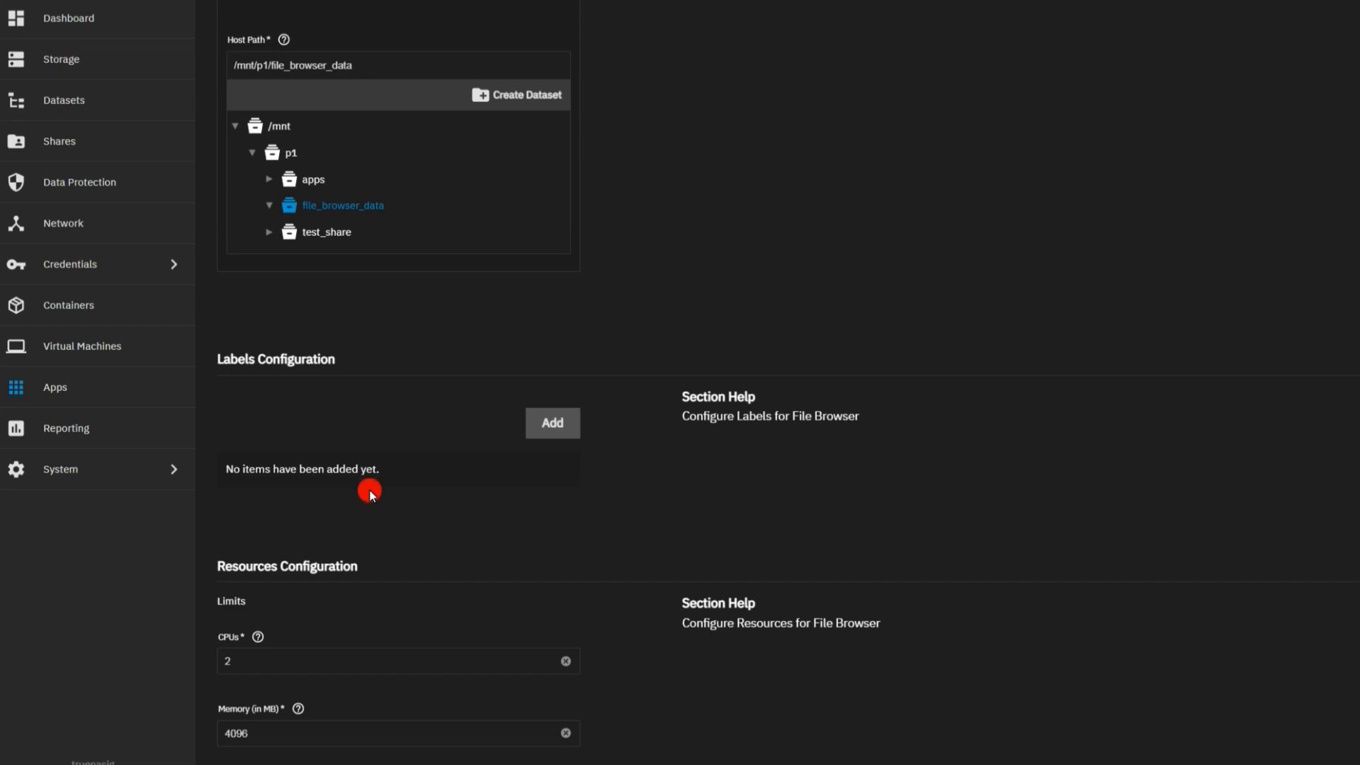
left_click(243, 662)
left_click(242, 735)
left_click_drag(243, 736, 215, 736)
left_click(503, 720)
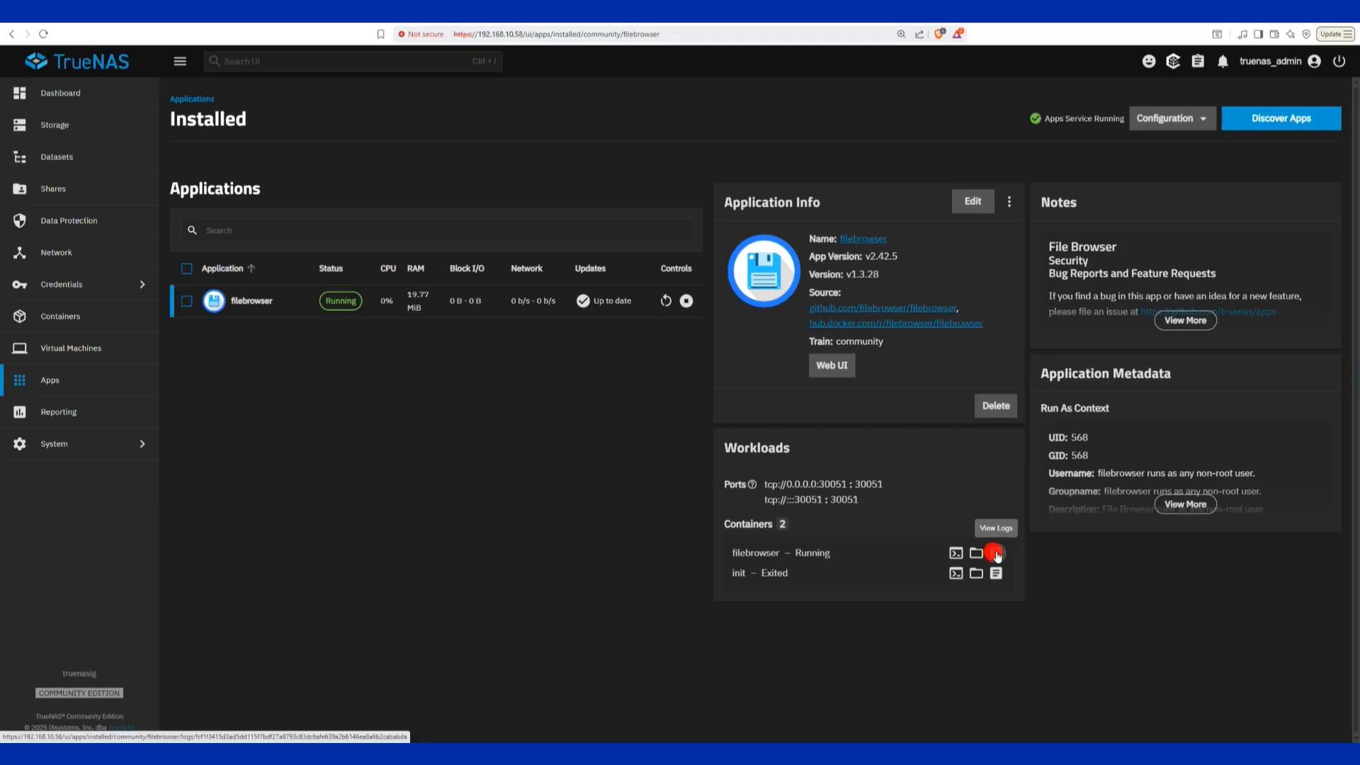
Copy the admin's generated password from the filebrowser container logs and open File Browser's Web UI
left_click(893, 537)
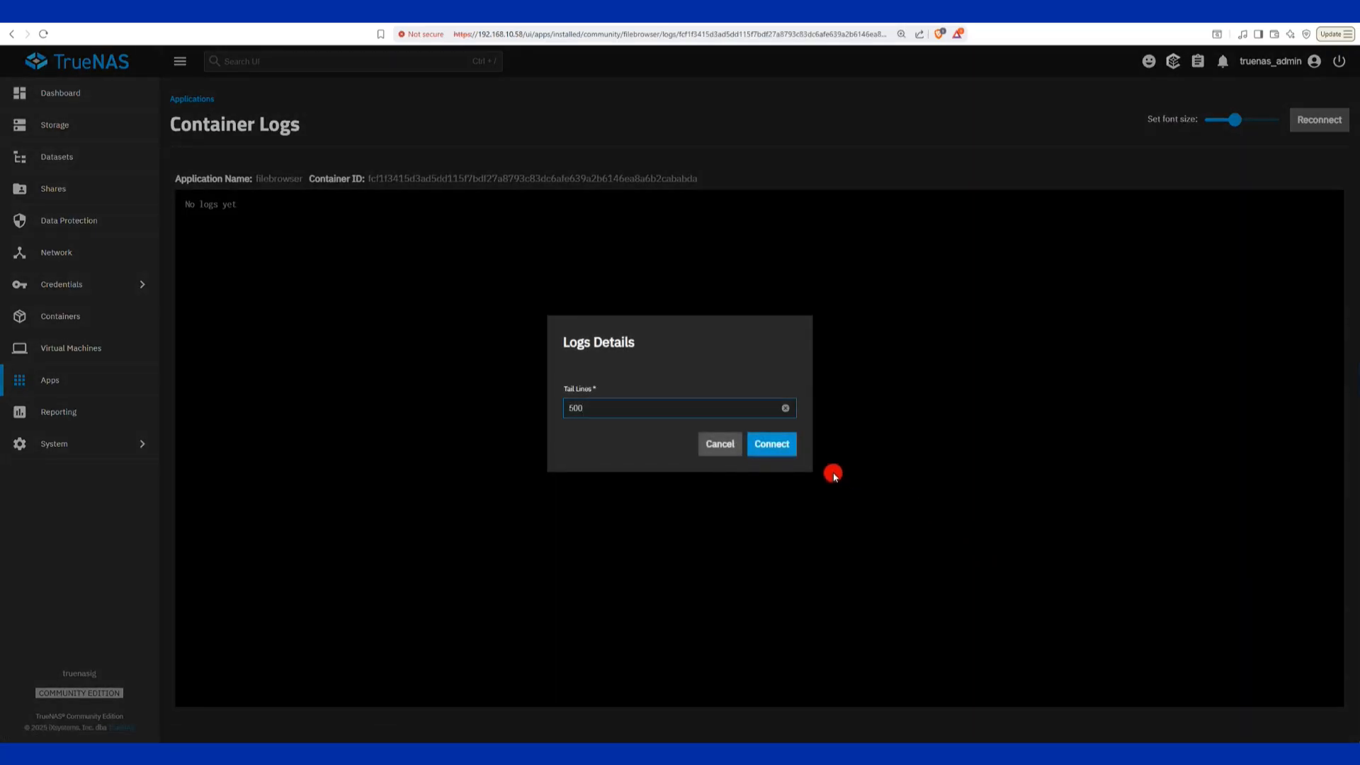
left_click(773, 446)
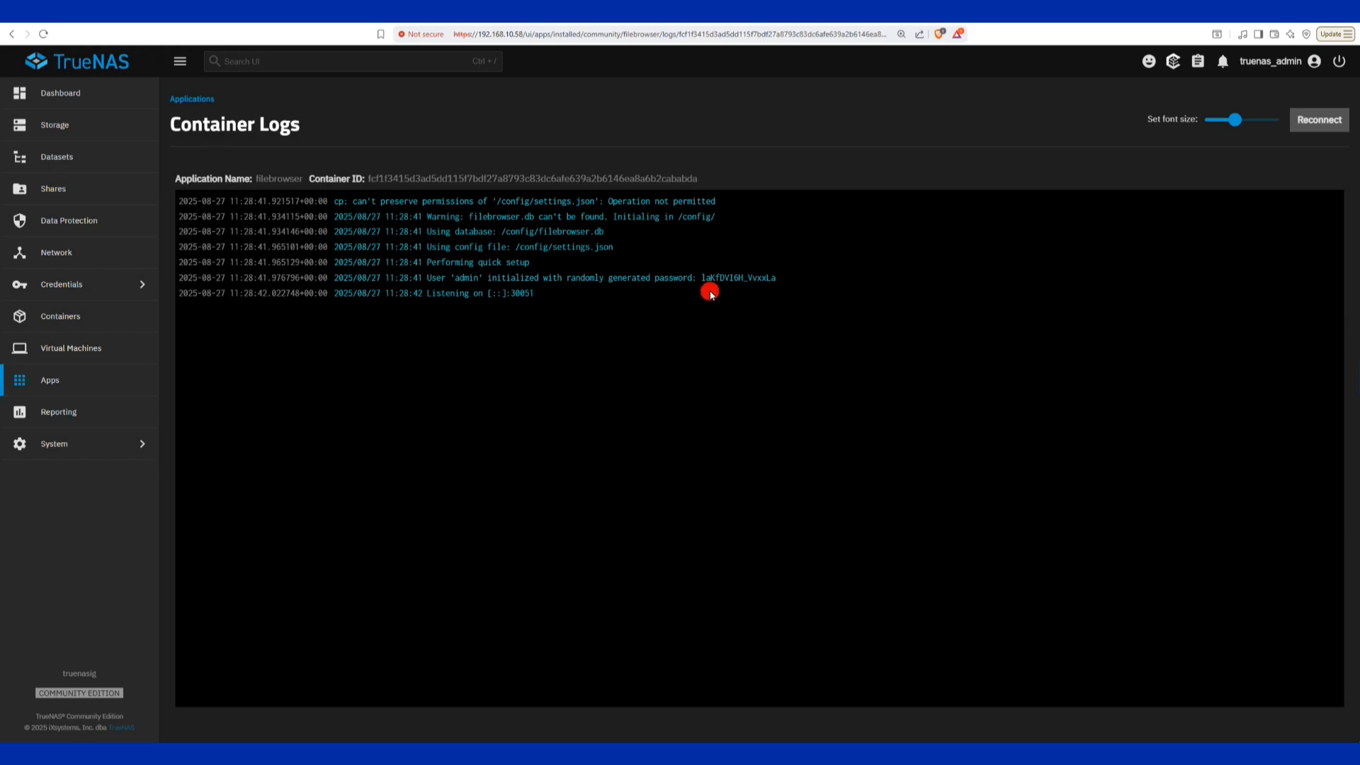
left_click_drag(424, 278, 633, 286)
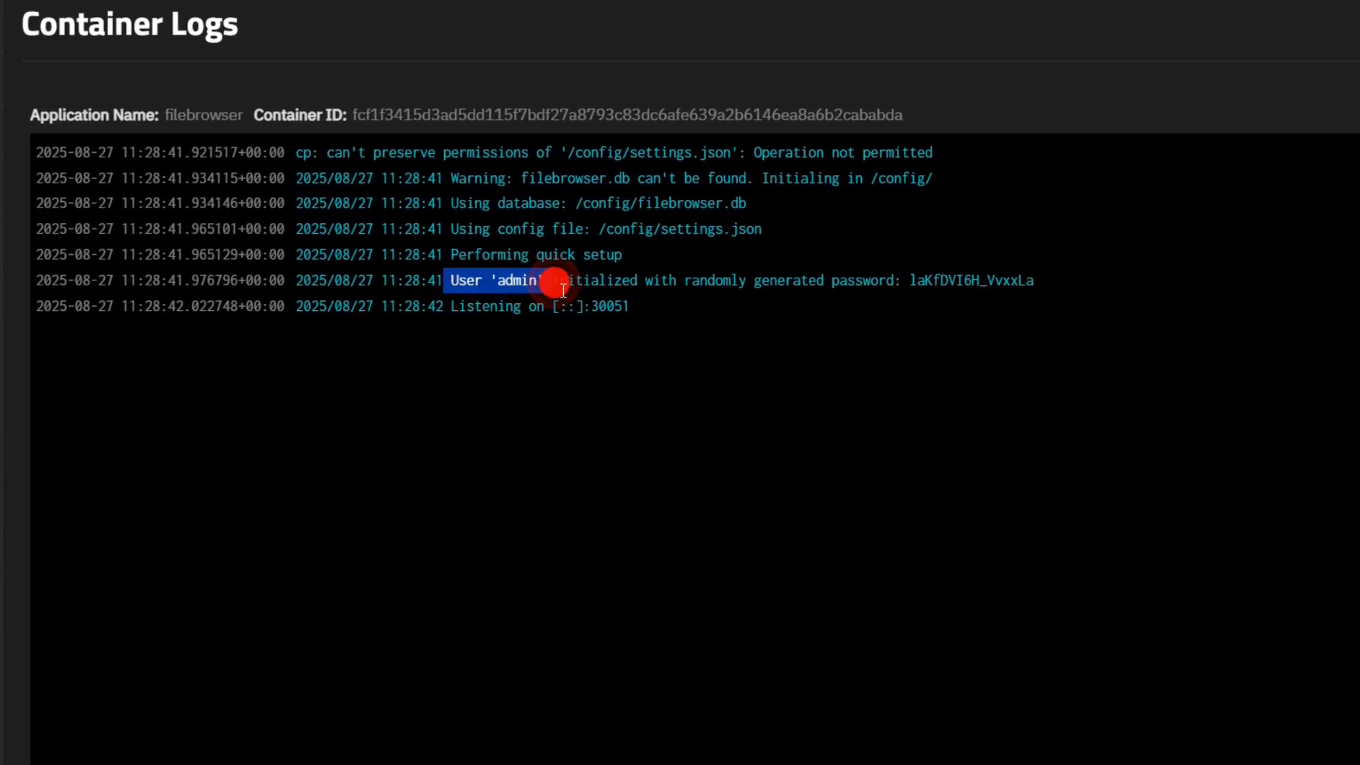
left_click_drag(908, 291, 1034, 279)
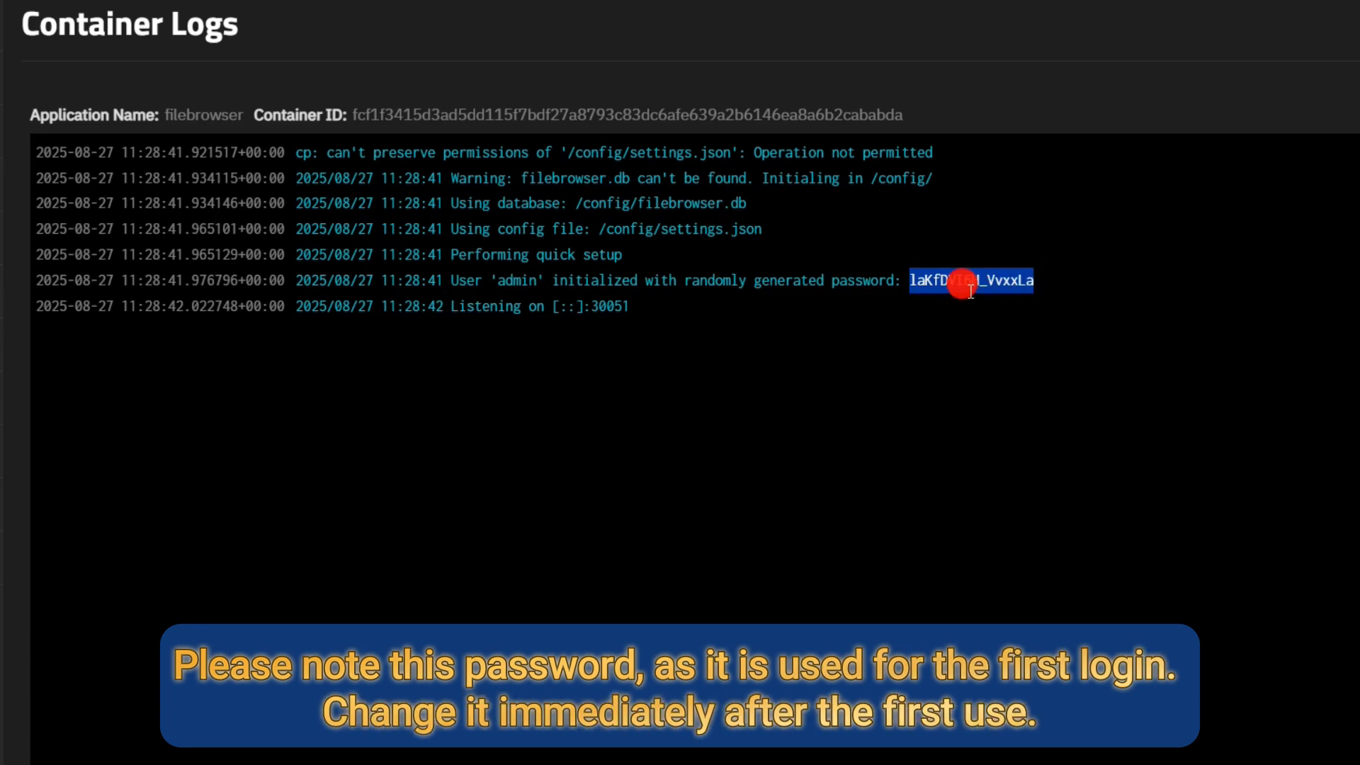
right_click(960, 280)
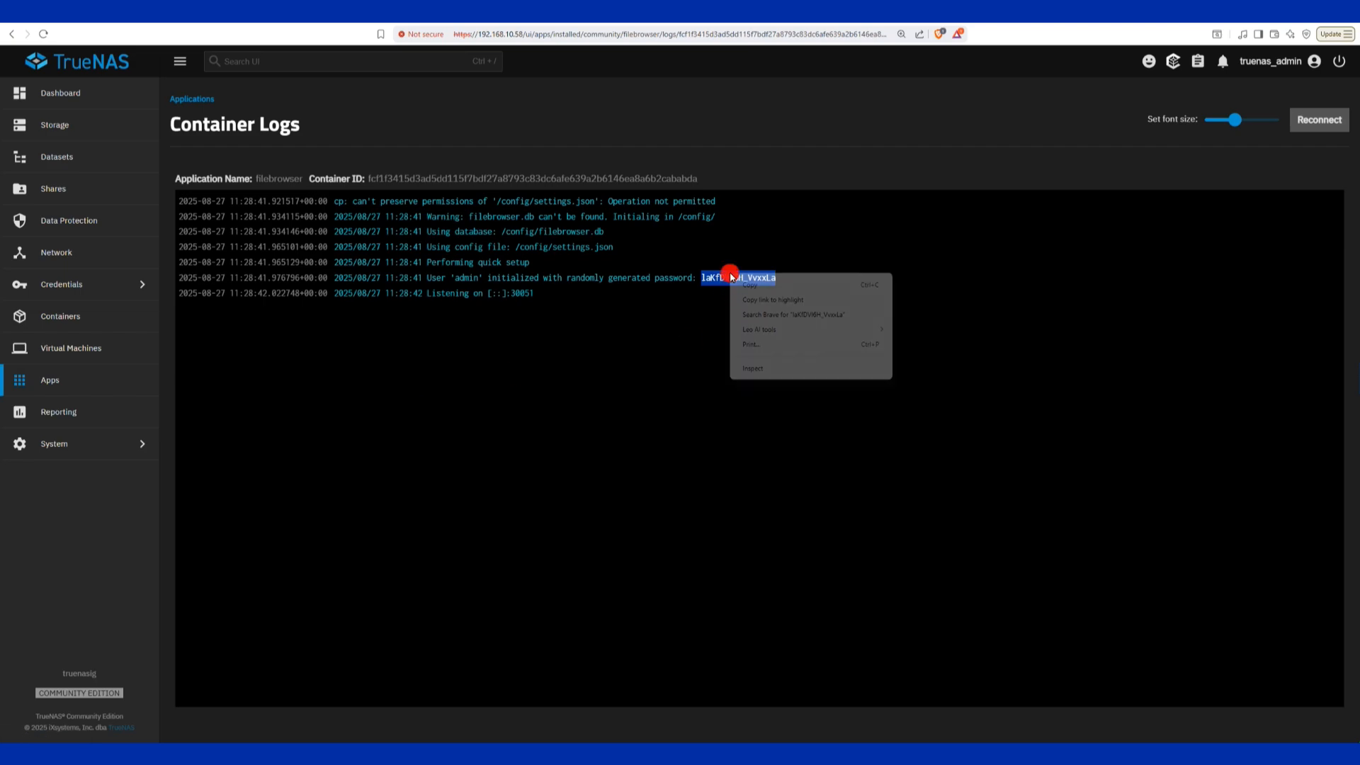
left_click(745, 285)
left_click(125, 388)
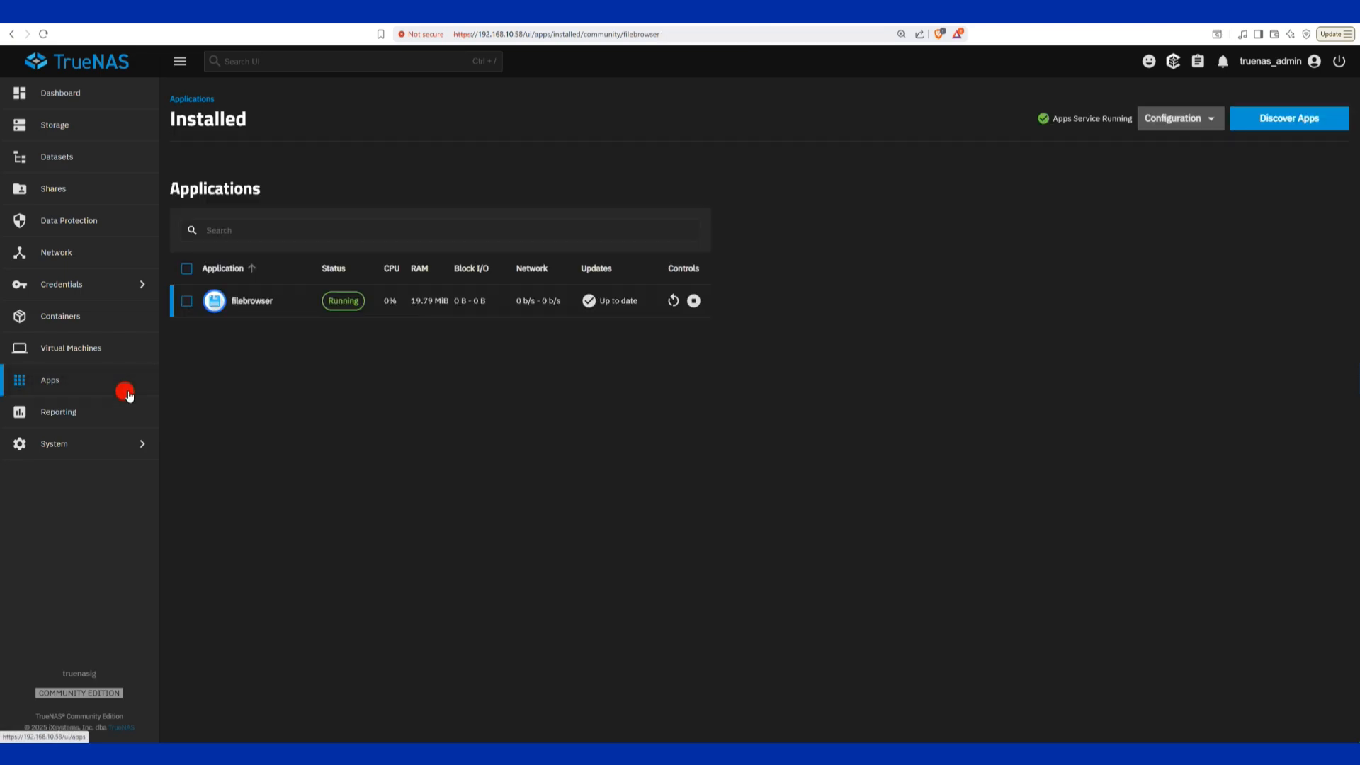
left_click(821, 363)
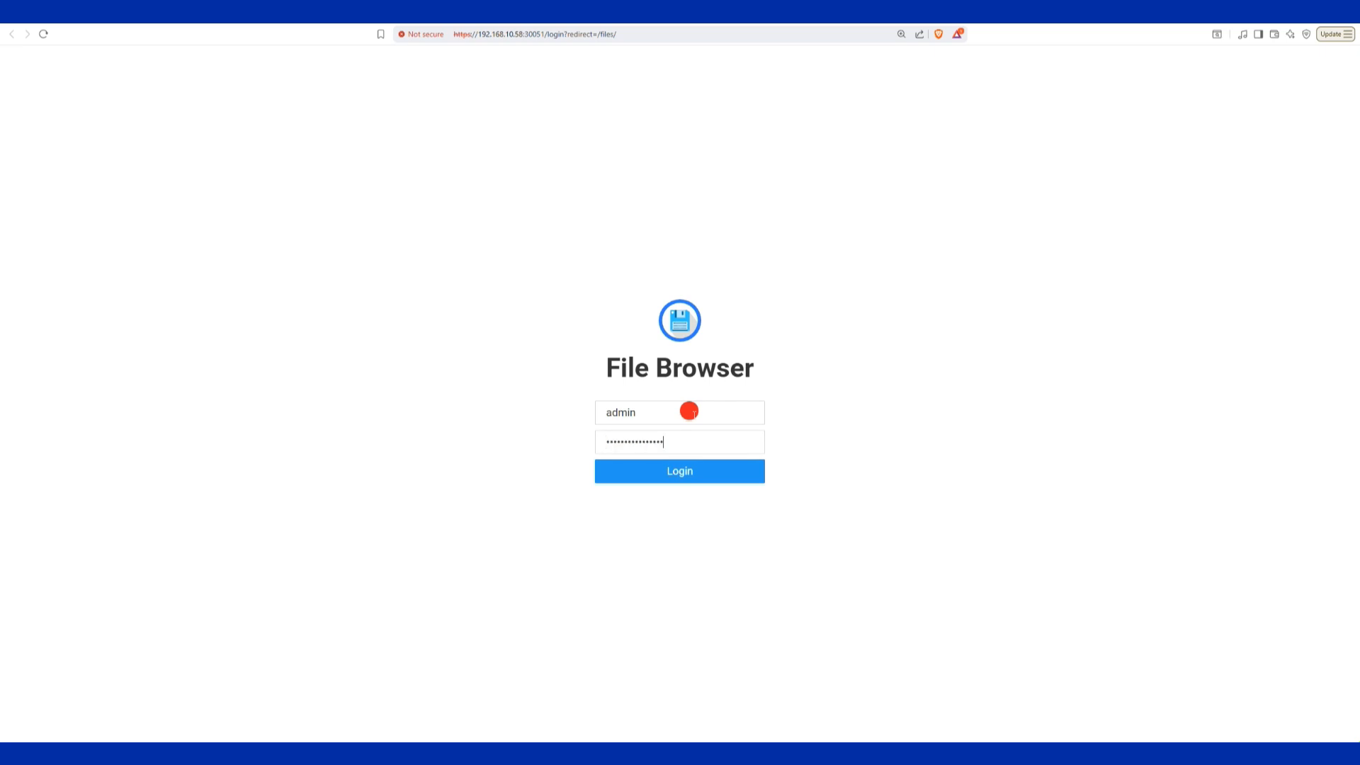
Log in as admin and open the file_browser_data folder
key("Return")
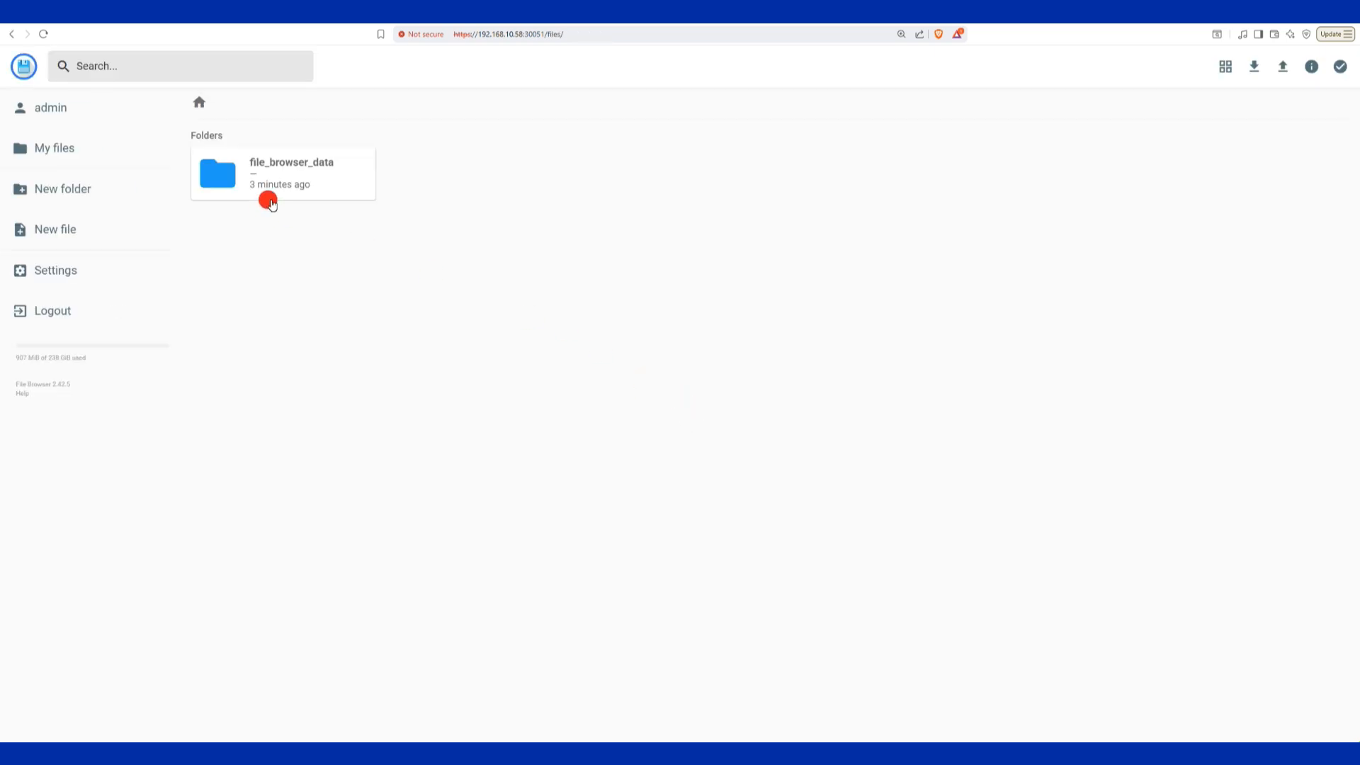
double_click(286, 179)
left_click(199, 103)
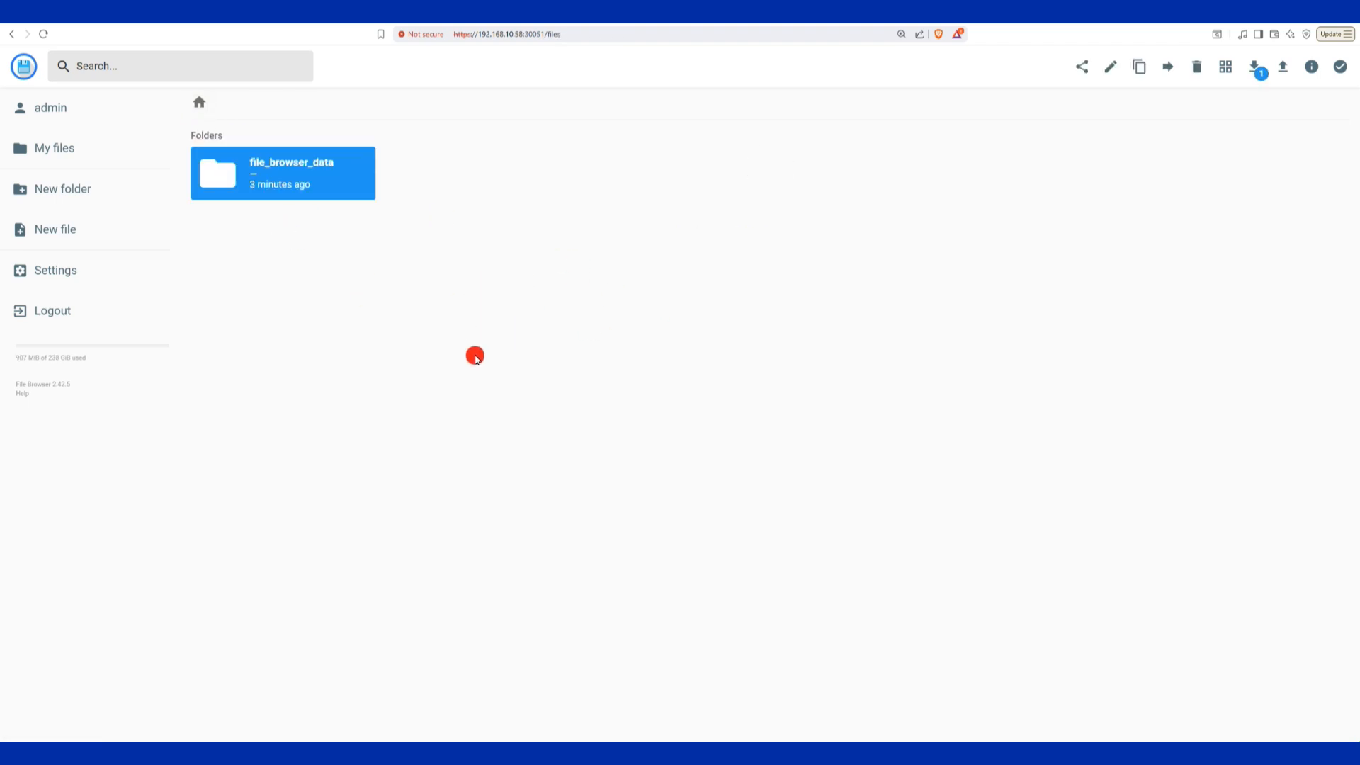
double_click(300, 185)
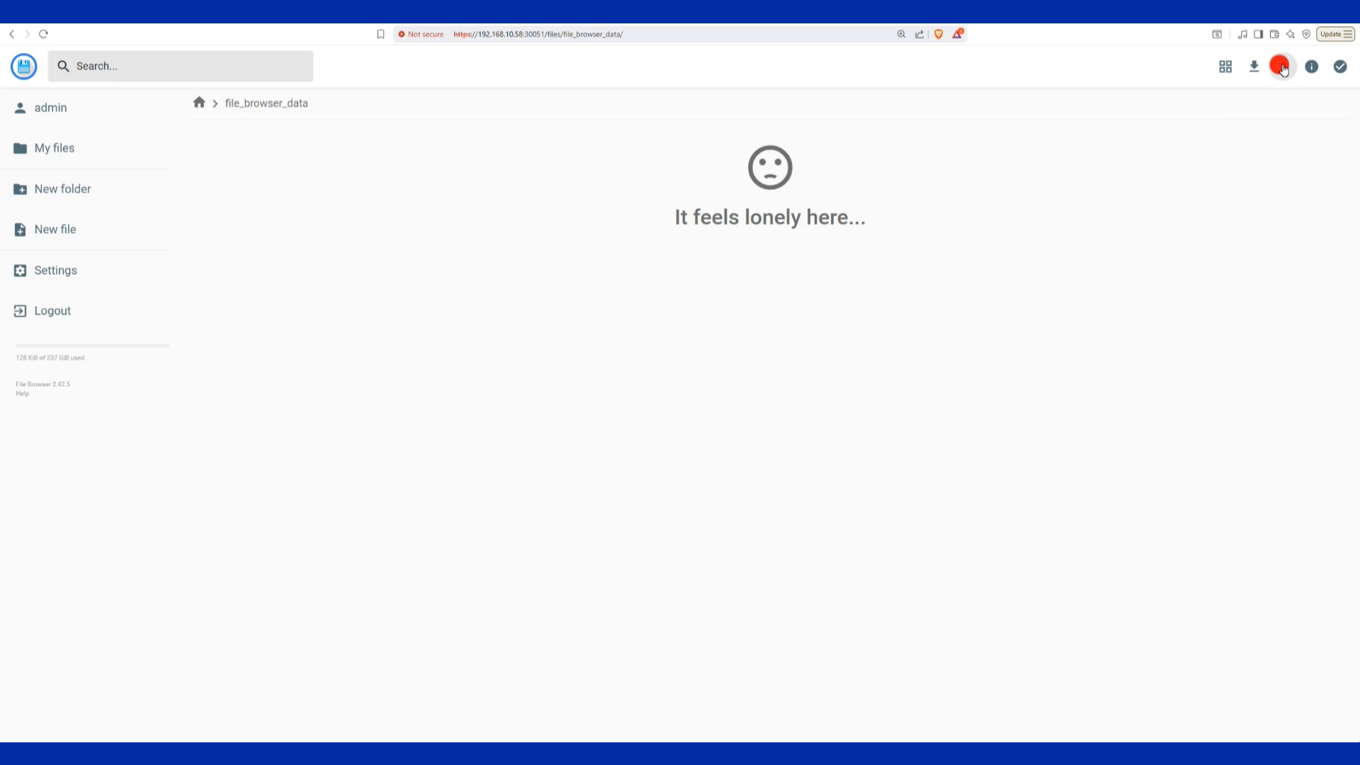
Upload the jaipur statu circle, jai shree ganesh and GANRAYA videos into file_browser_data
left_click(1282, 67)
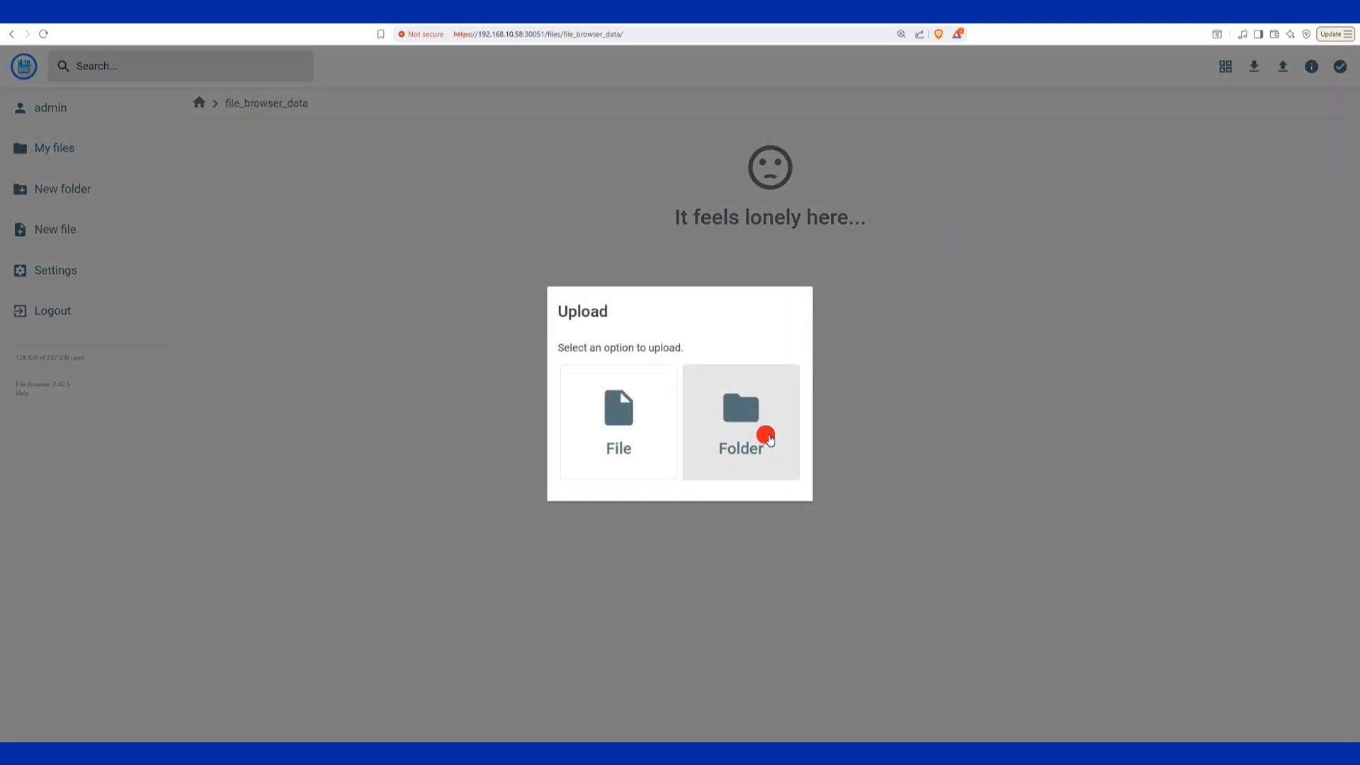
left_click(621, 441)
left_click(183, 113)
left_click(591, 113, "ctrl")
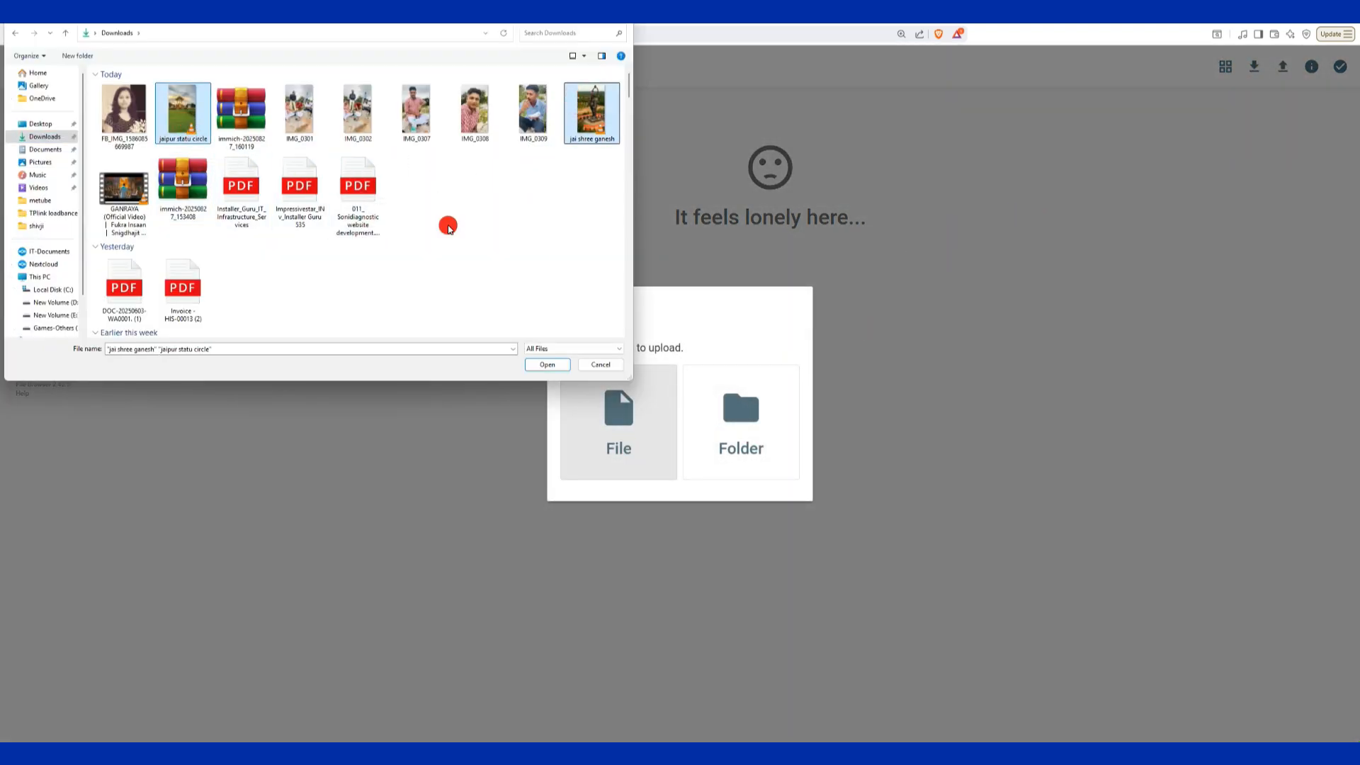
scroll(338, 291, "down", 5)
scroll(337, 285, "up", 5)
left_click(124, 190, "ctrl")
left_click(546, 364)
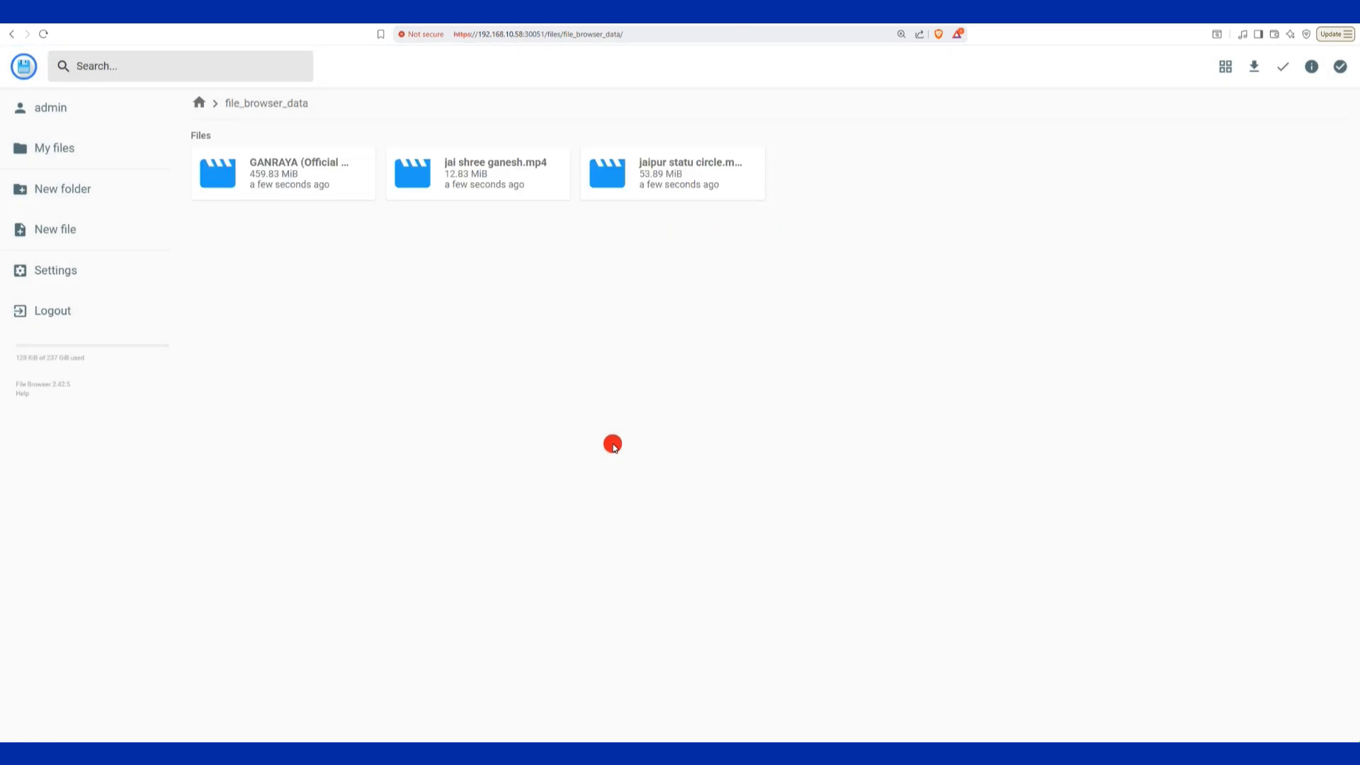
Preview and play jai shree ganesh.mp4, then go to the File Browser settings
double_click(482, 183)
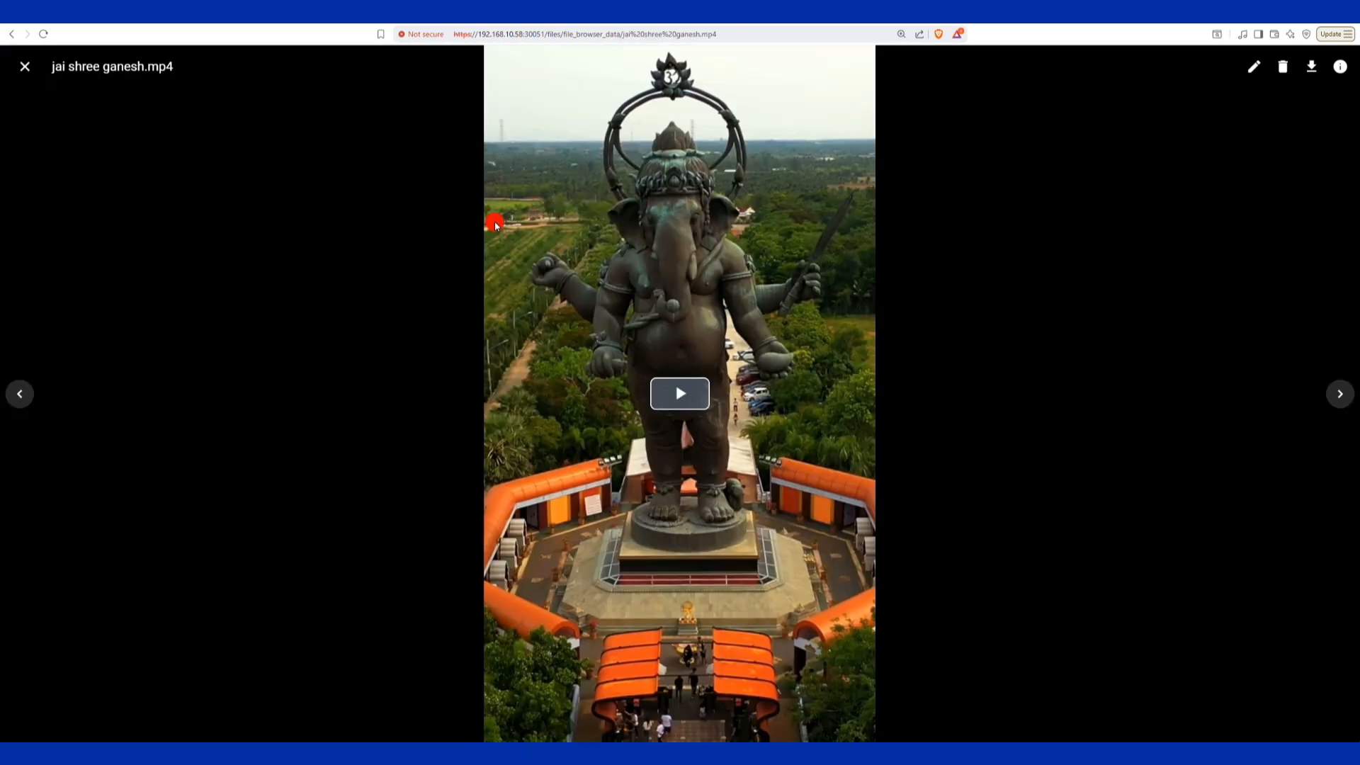
left_click(680, 407)
left_click(24, 66)
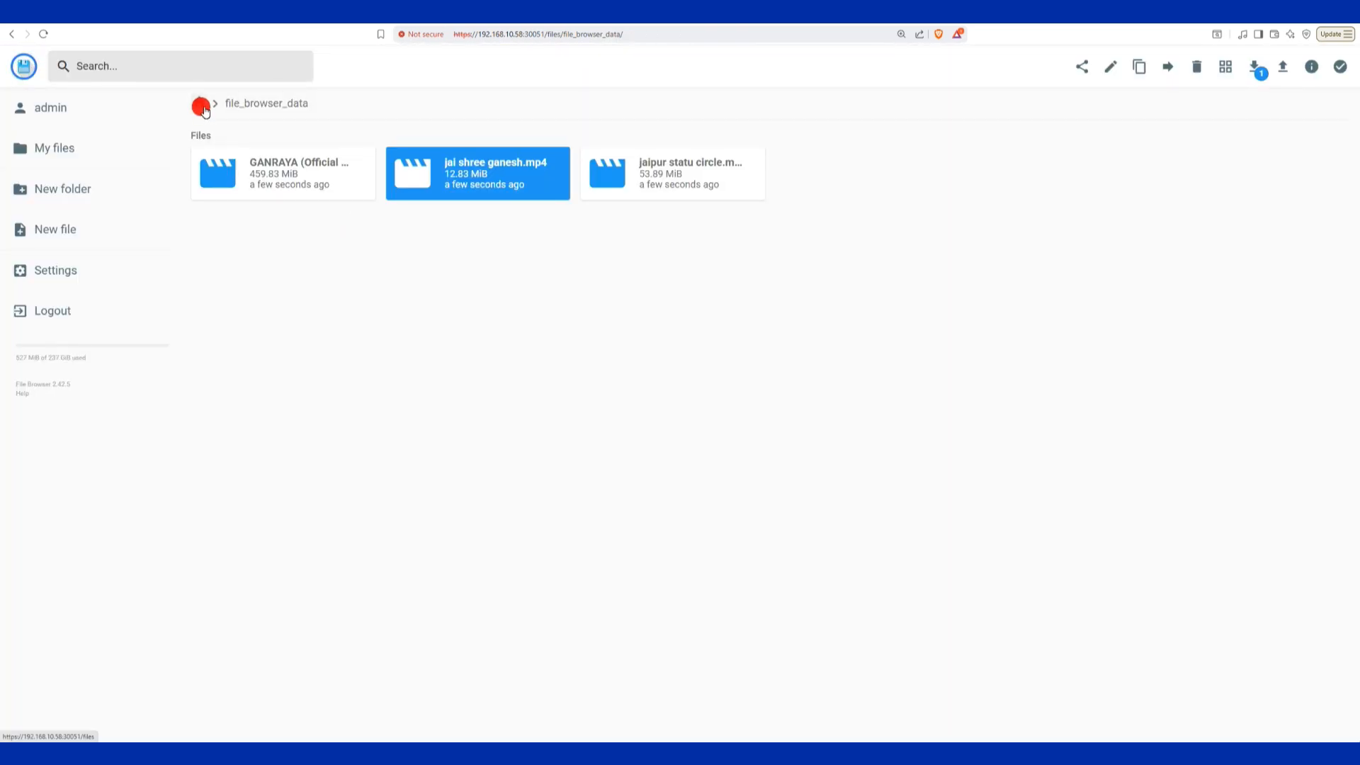
left_click(202, 107)
left_click(113, 273)
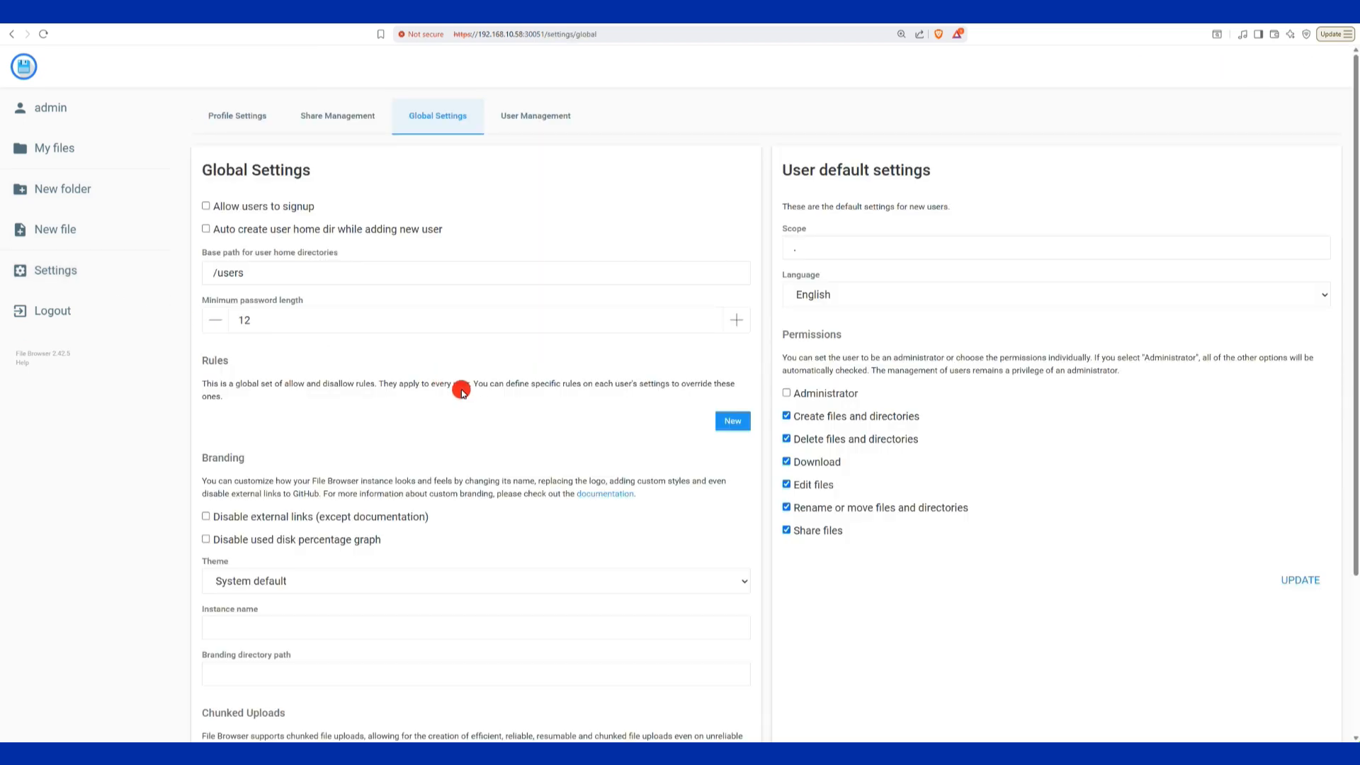
Start a new user in User Management and enter its username
left_click(535, 117)
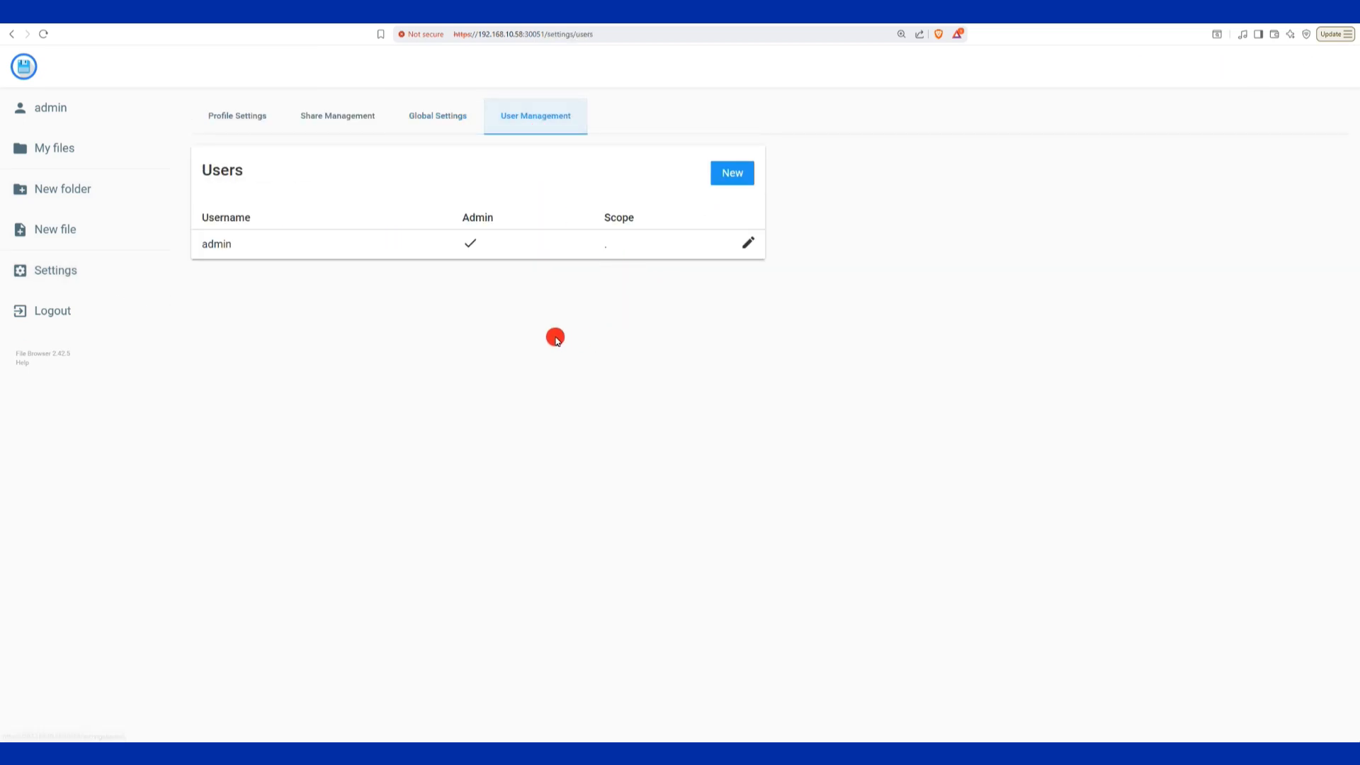
left_click(721, 182)
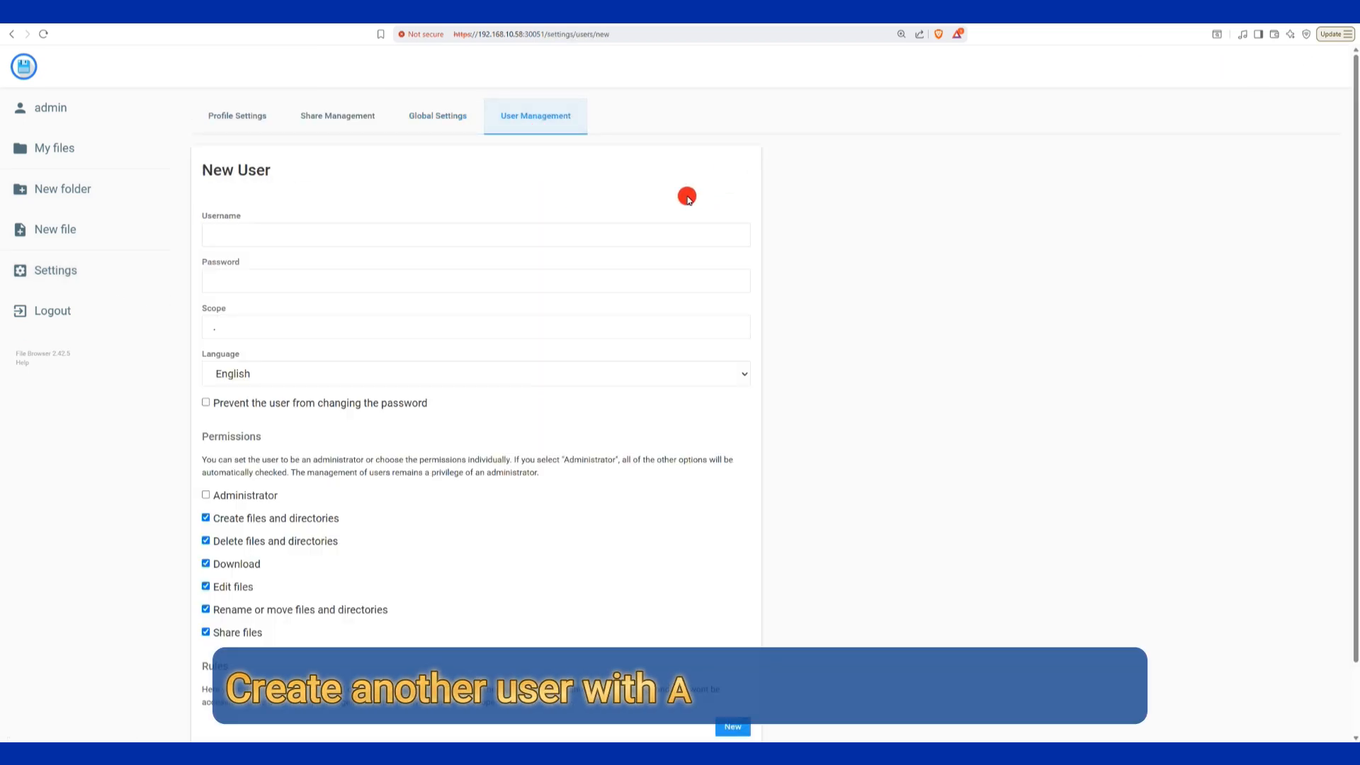
left_click(348, 238)
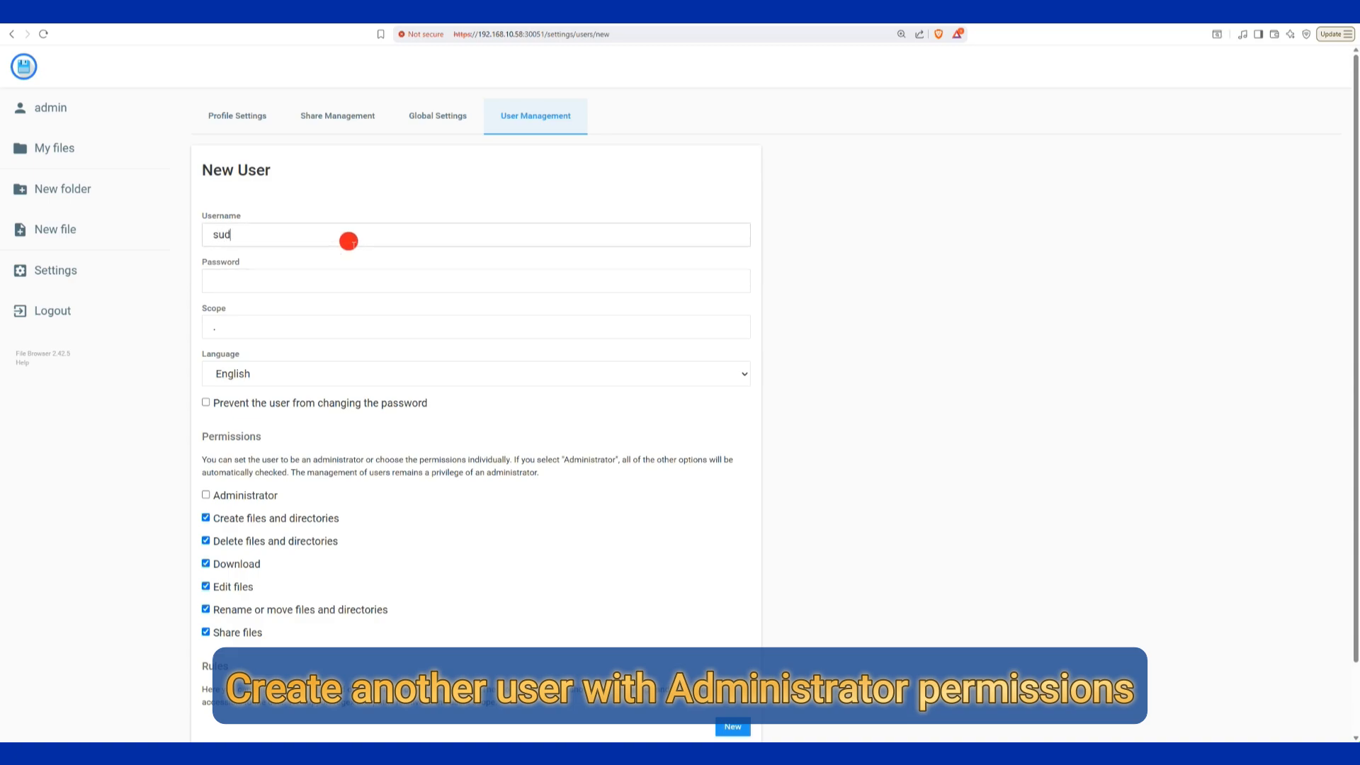
type("•••")
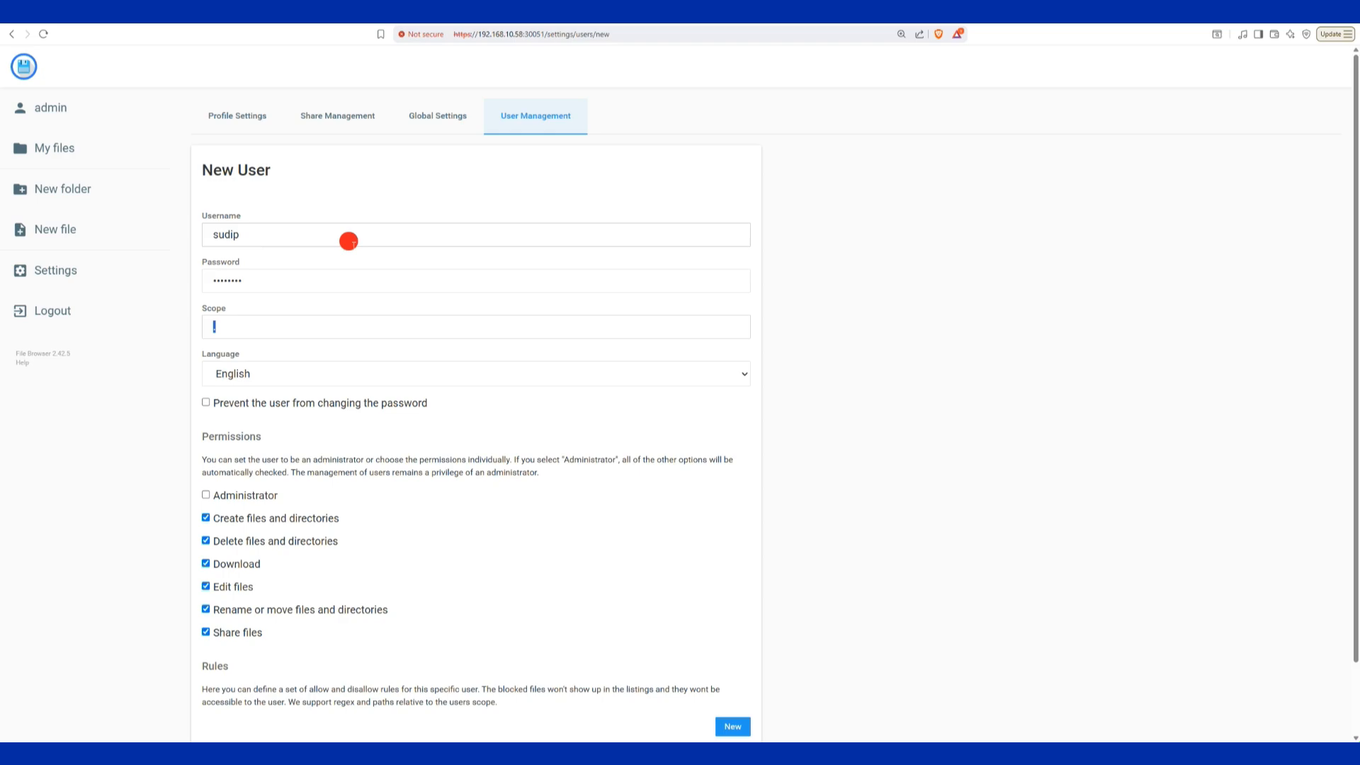
Grant the new user Administrator rights, save the account, and log out
scroll(343, 383, "down", 1)
left_click(206, 414)
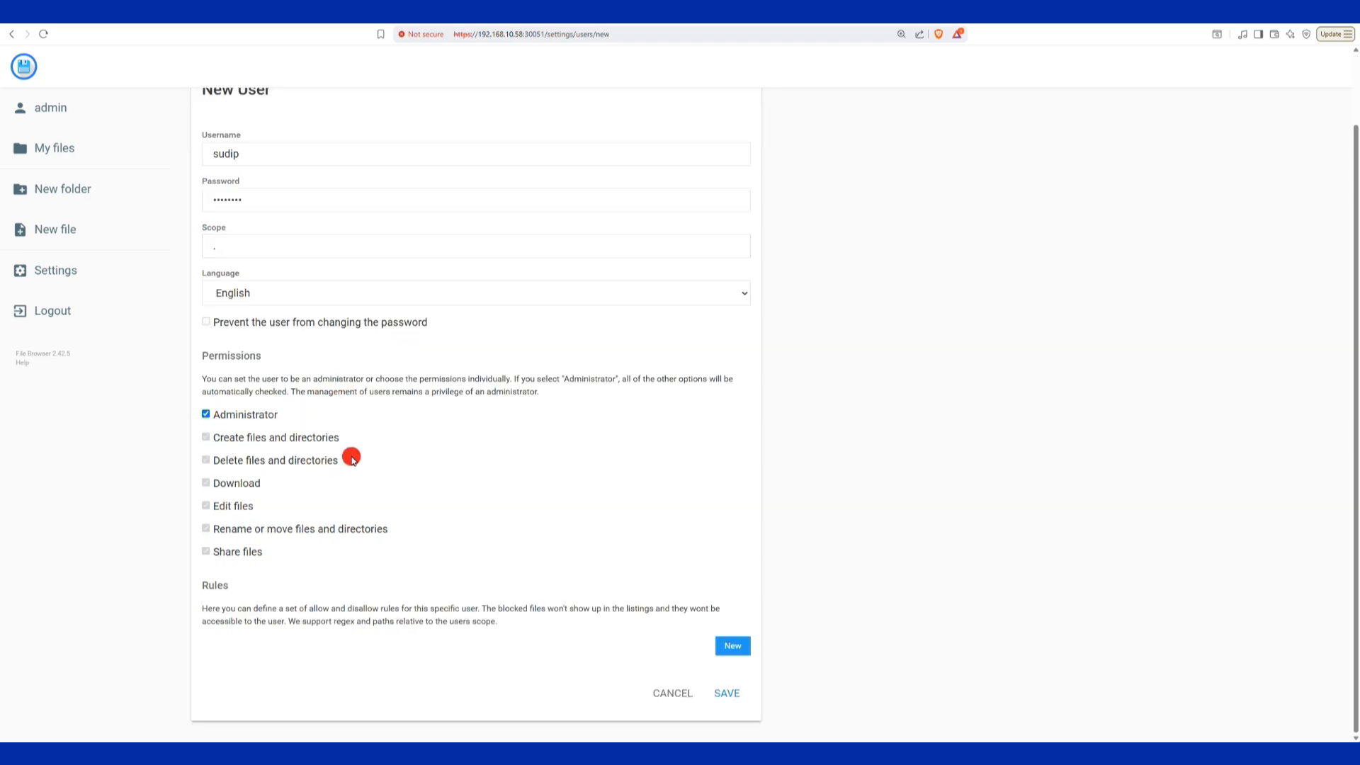
left_click(727, 693)
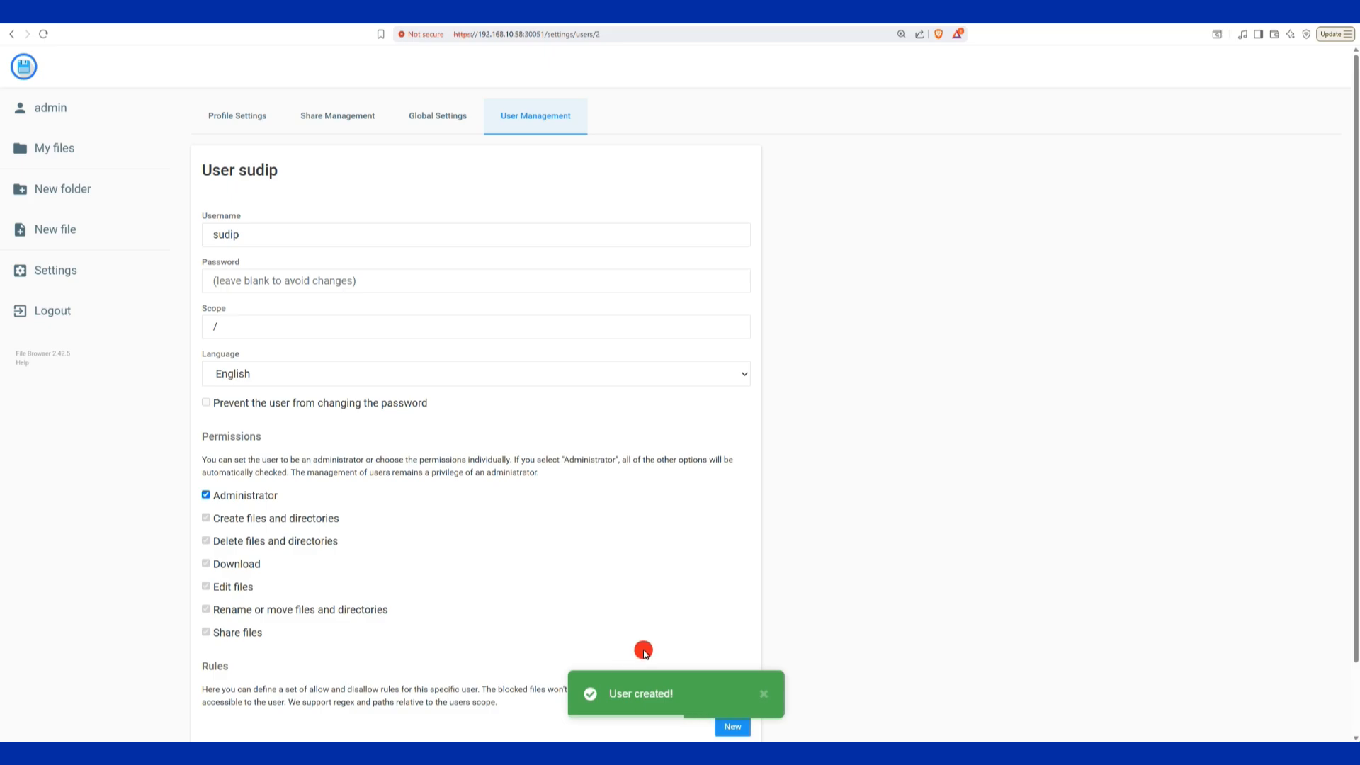
left_click(539, 115)
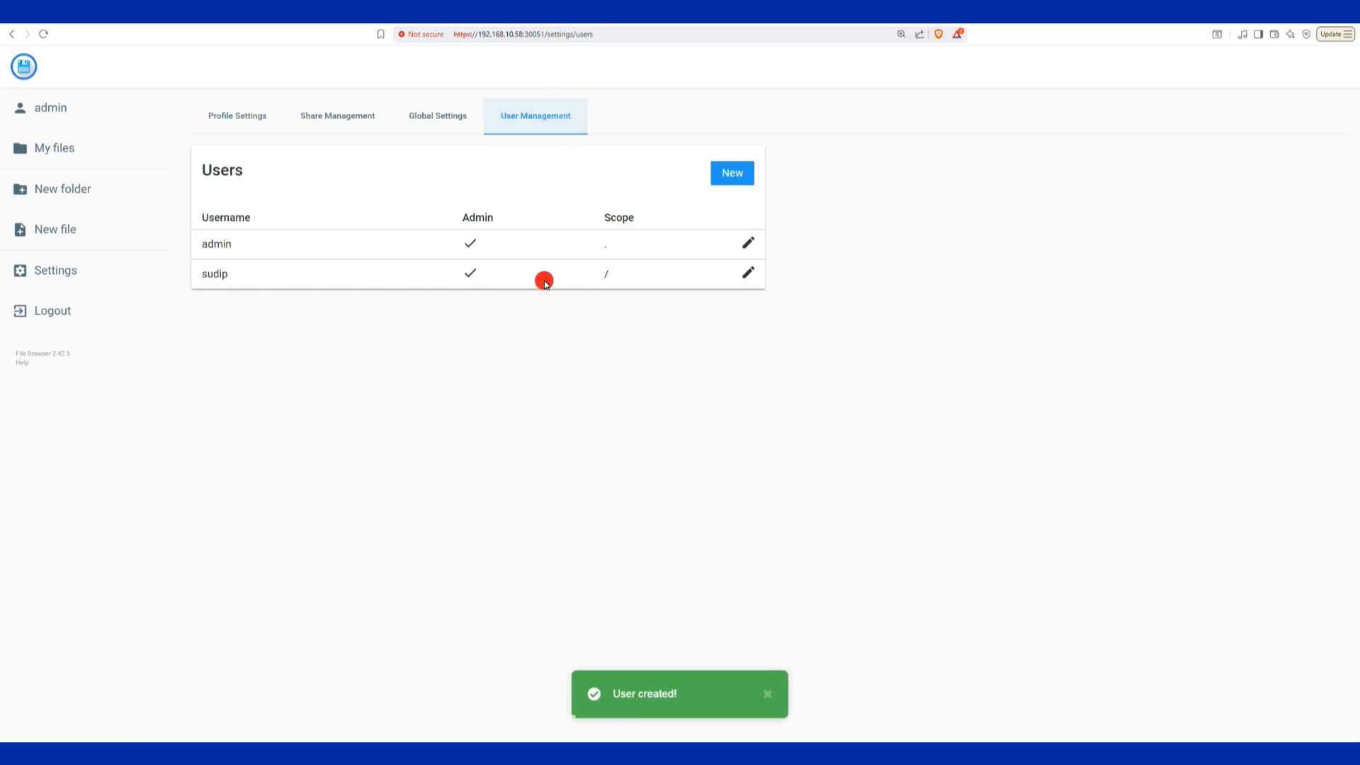
left_click(91, 314)
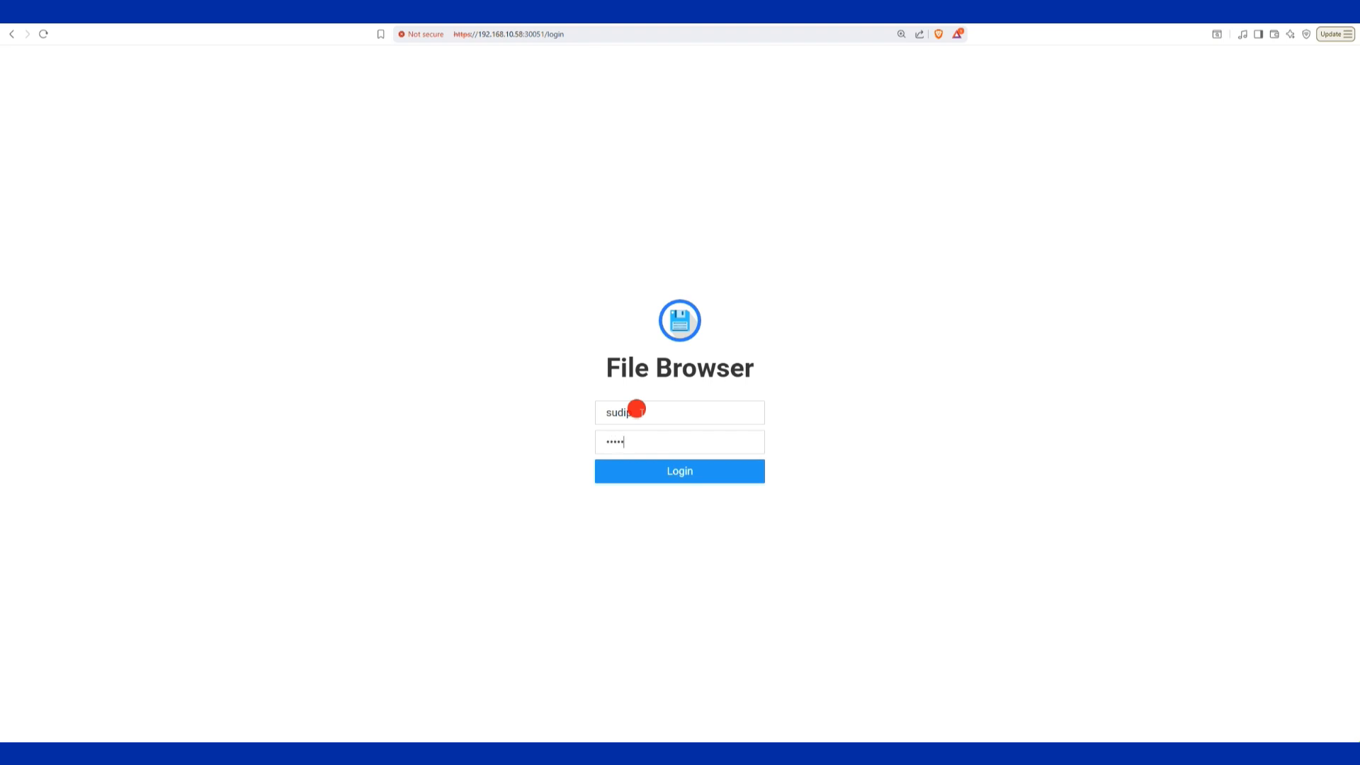
Log in as the new administrator and browse the file_browser_data folder
key("Return")
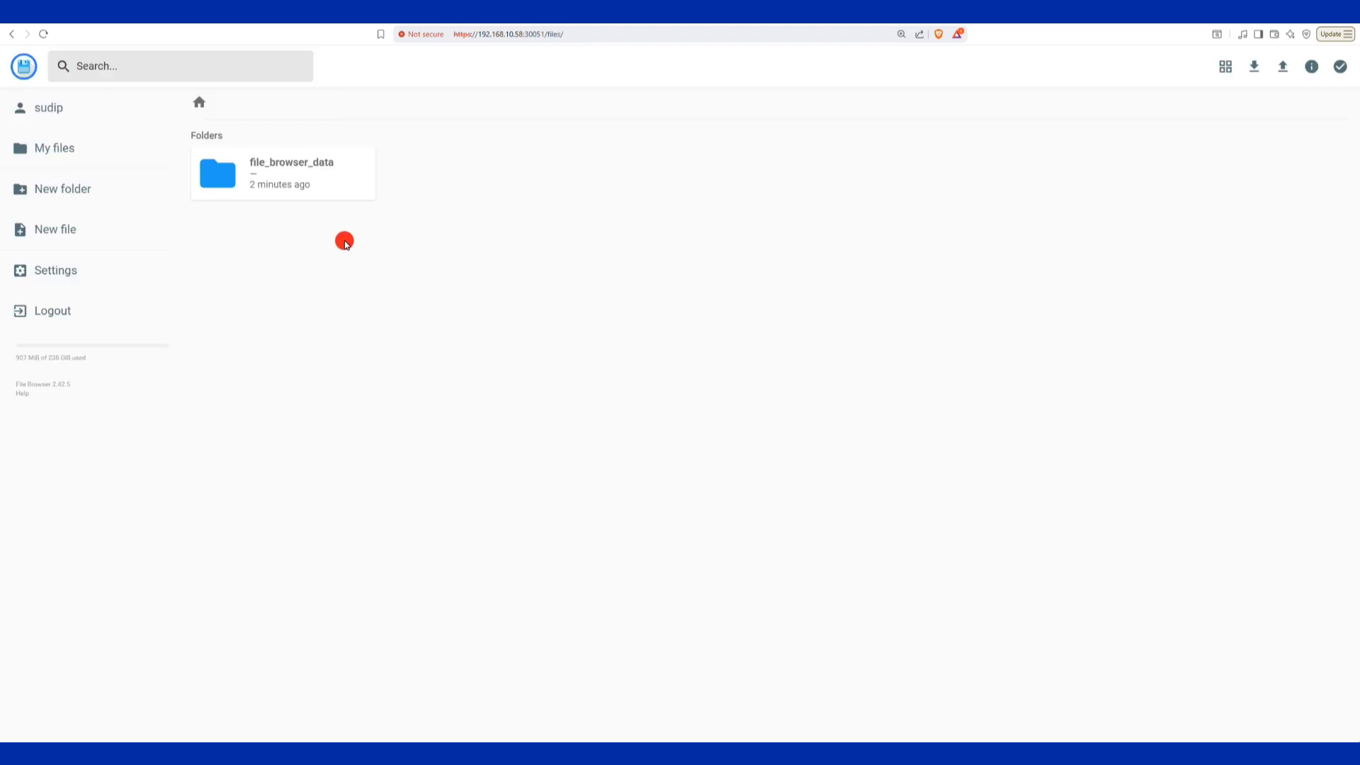
double_click(315, 188)
left_click(201, 104)
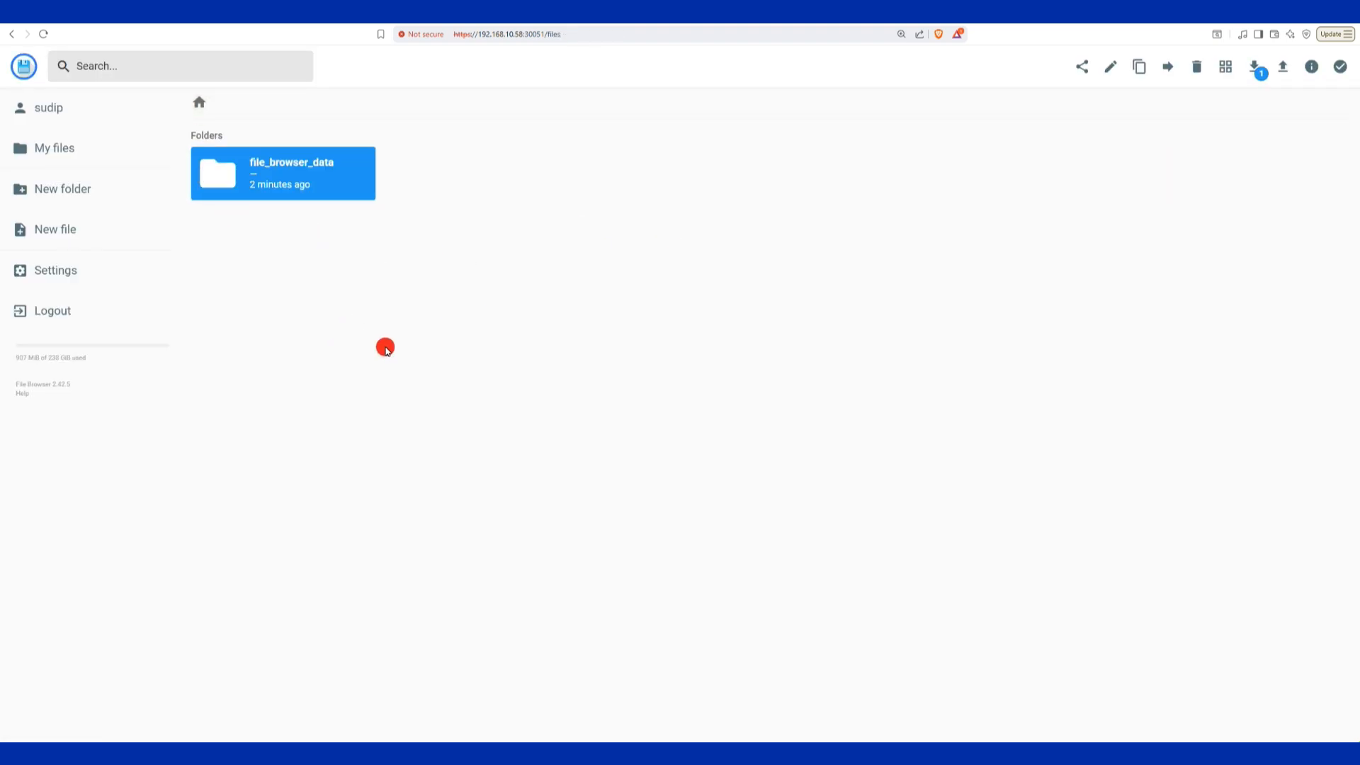
Strip the admin user's Administrator, delete and download permissions, then open file_browser_data
left_click(73, 259)
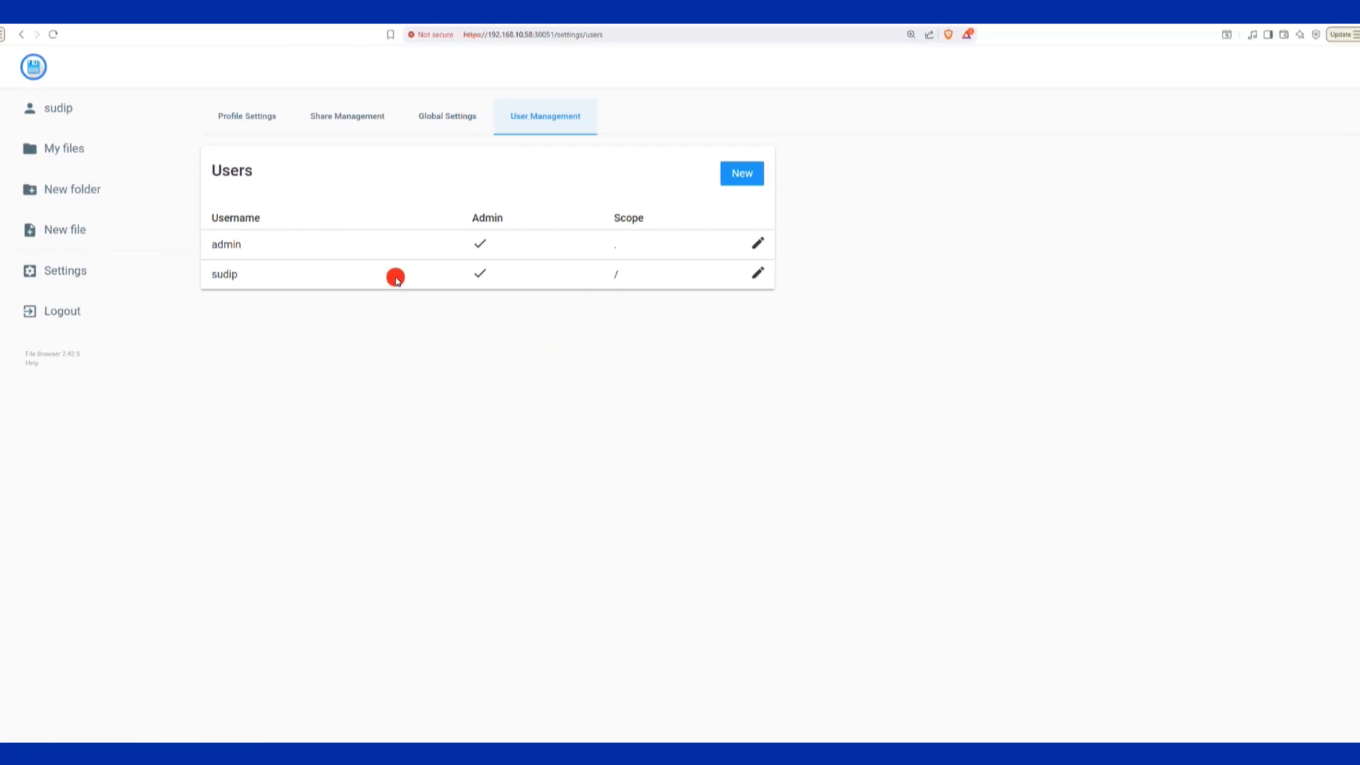
left_click(757, 243)
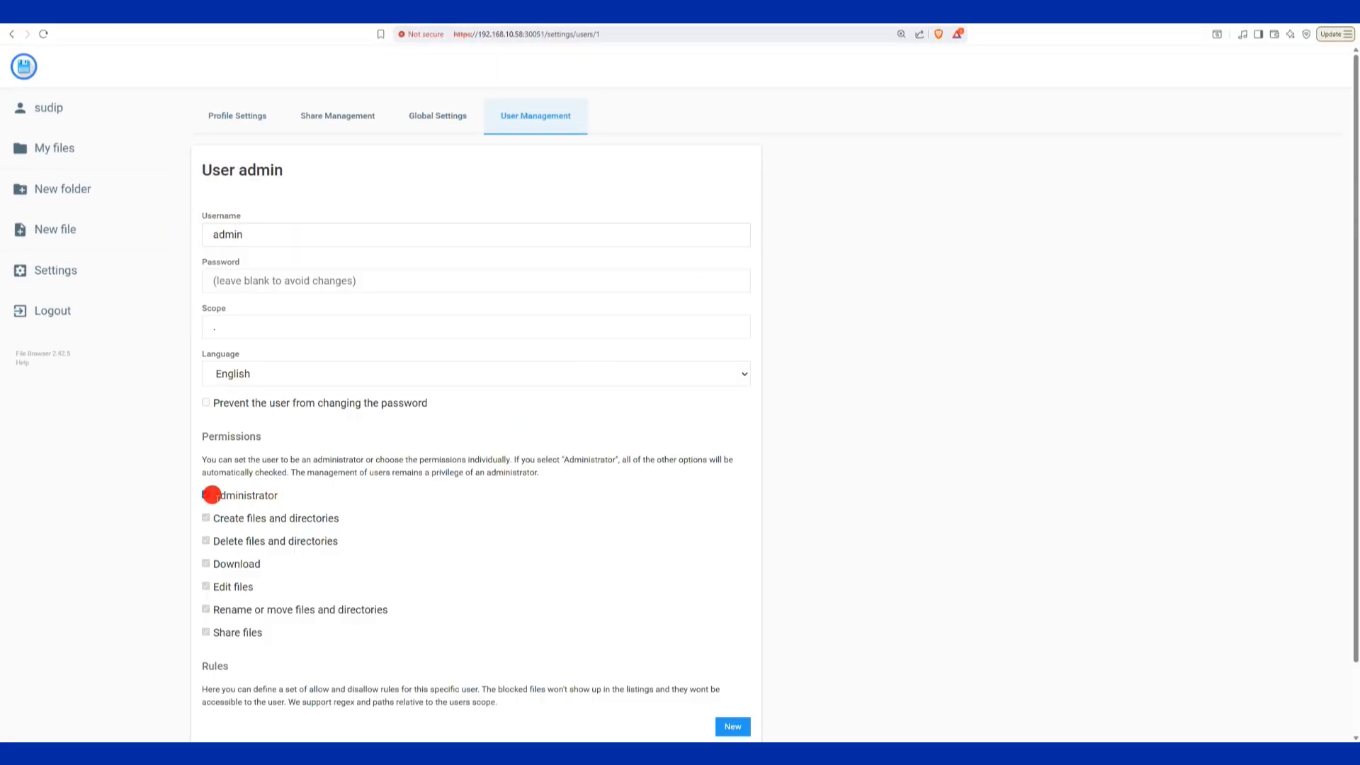
left_click(206, 520)
left_click(205, 563)
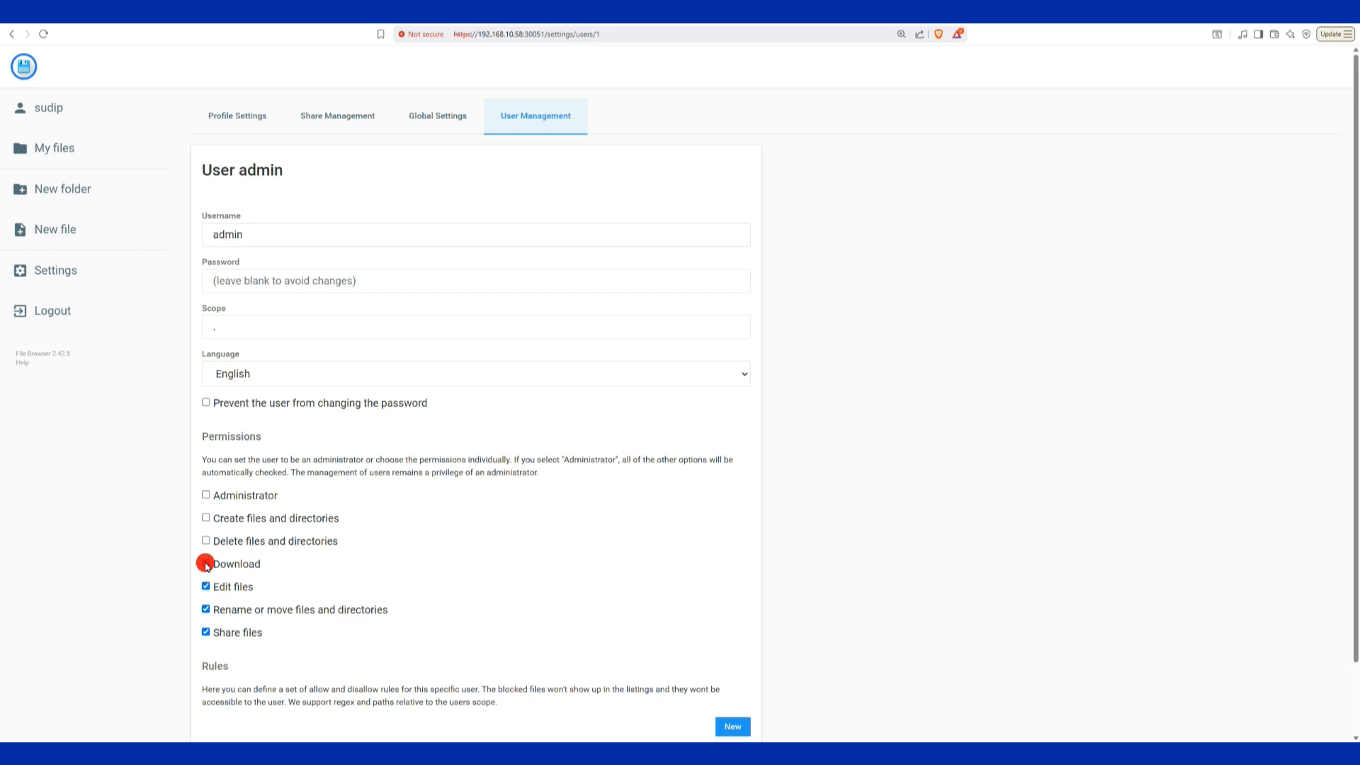
left_click(206, 586)
scroll(683, 592, "down", 1)
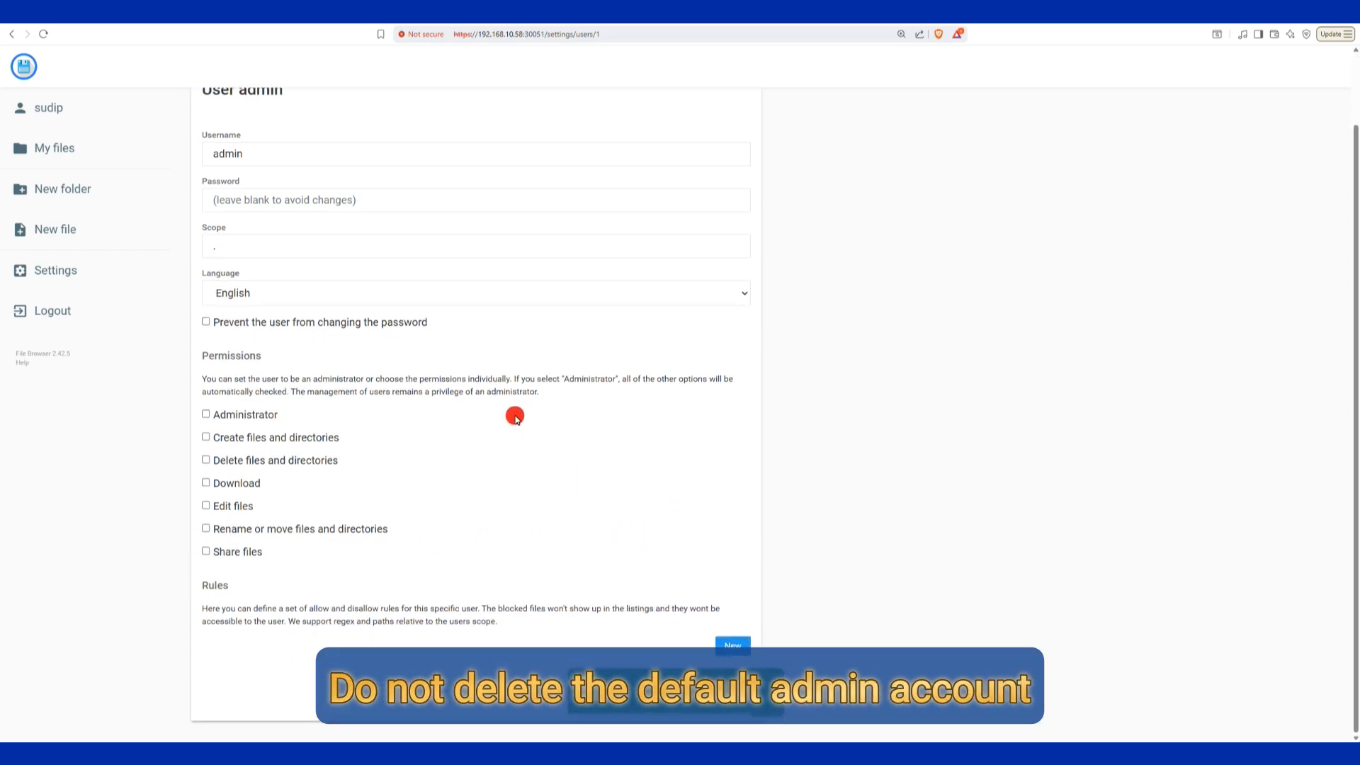
scroll(505, 407, "up", 1)
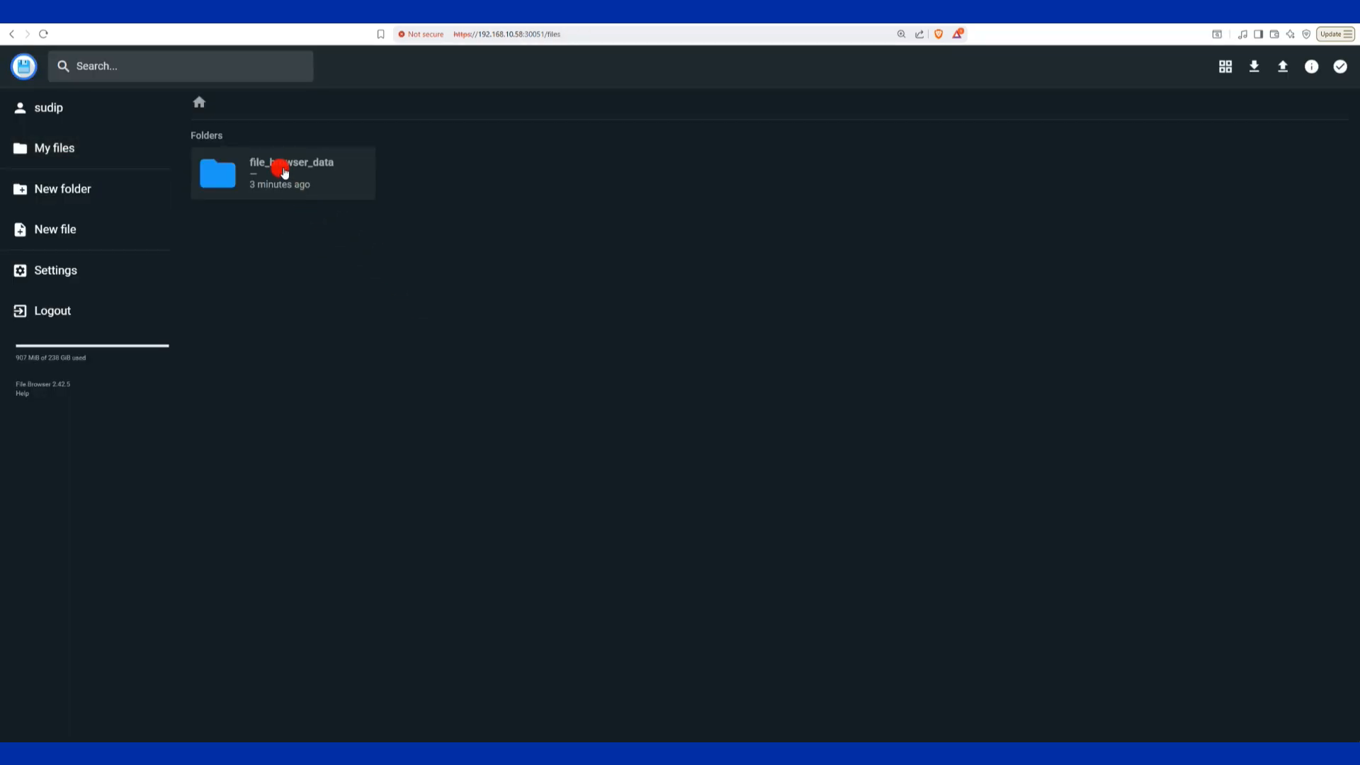
double_click(284, 172)
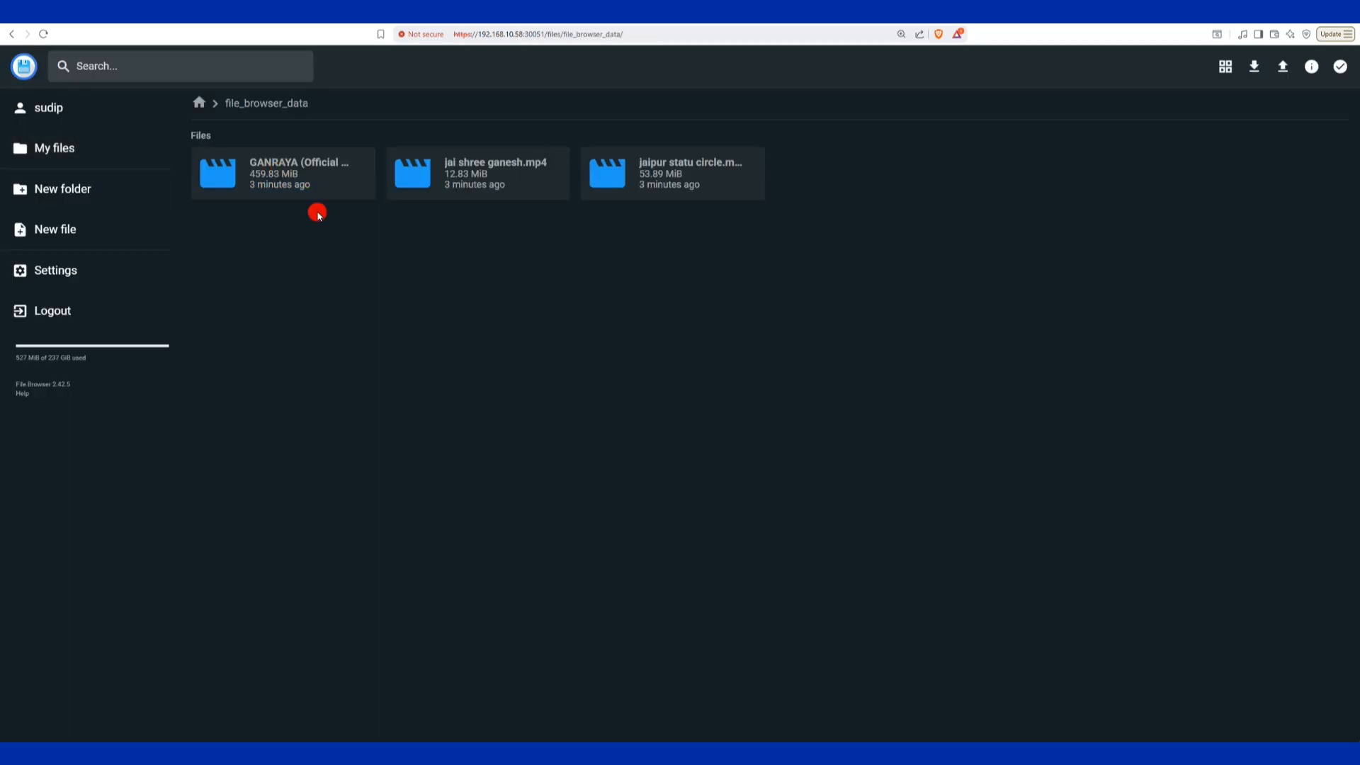
Edit the File Browser app and add an SMB/CIFS Share additional storage entry
left_click(198, 102)
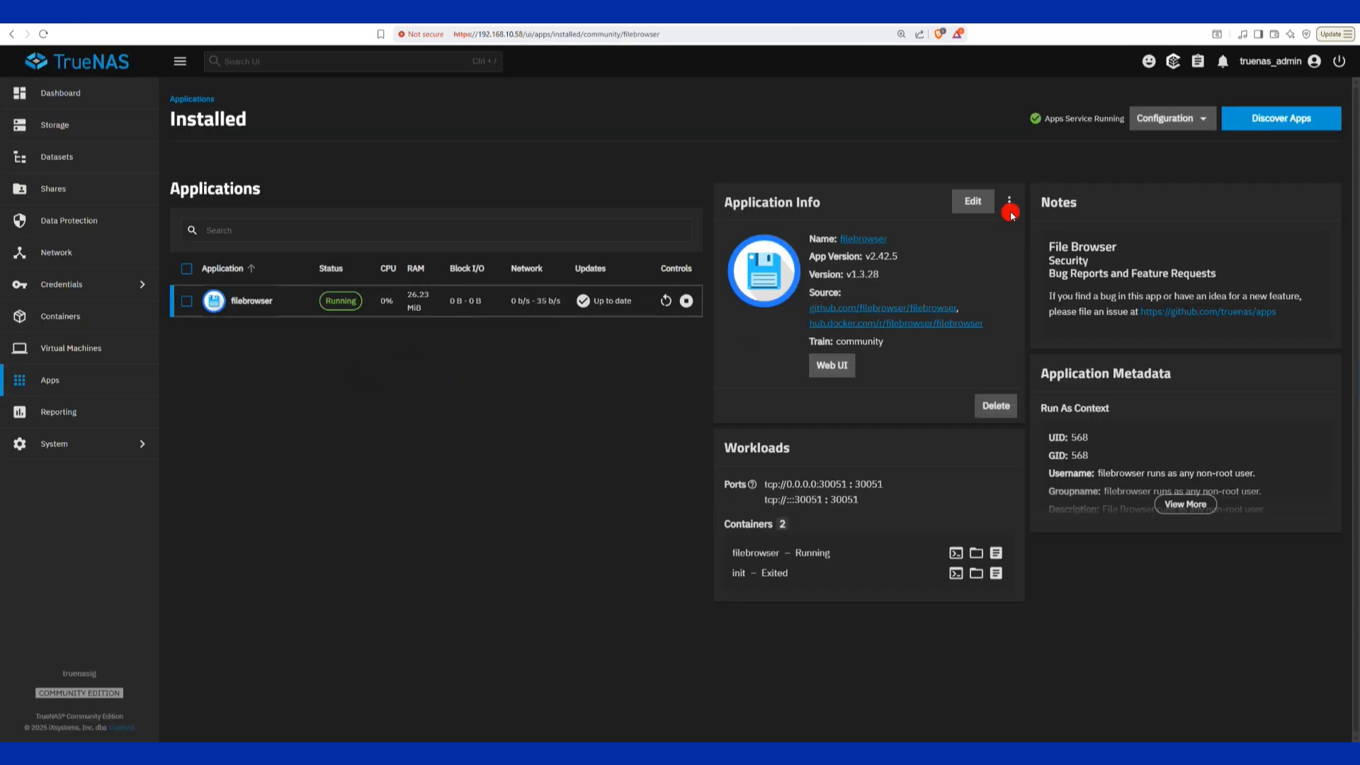
left_click(984, 202)
scroll(708, 384, "down", 16)
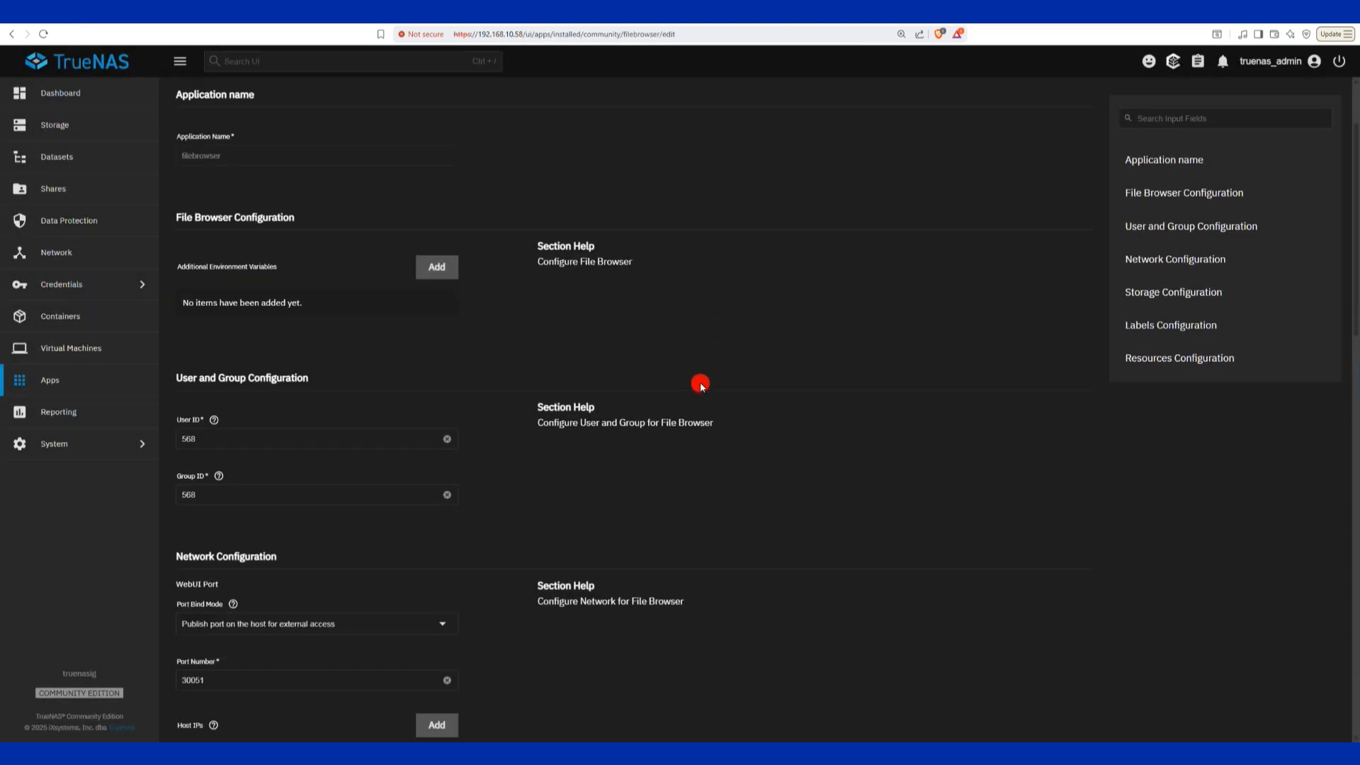
scroll(651, 384, "down", 3)
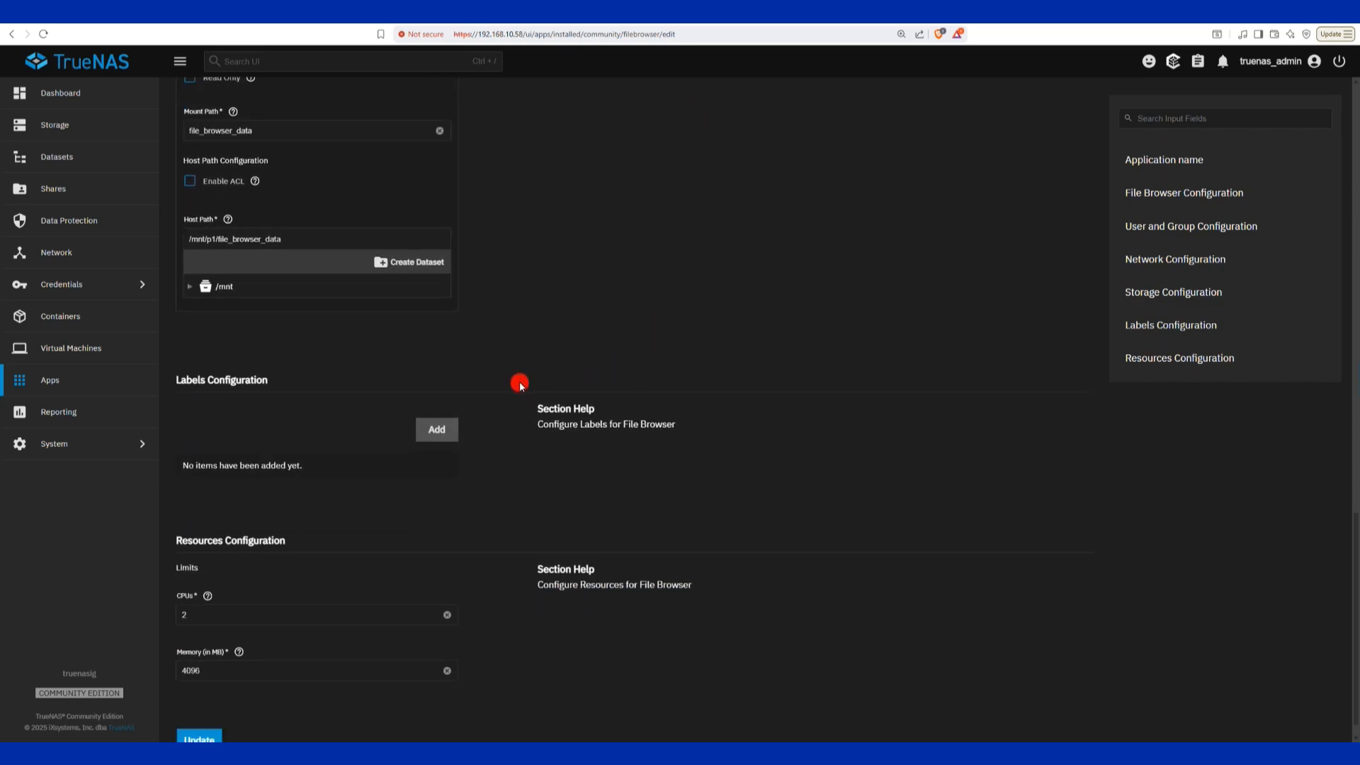
scroll(519, 383, "up", 3)
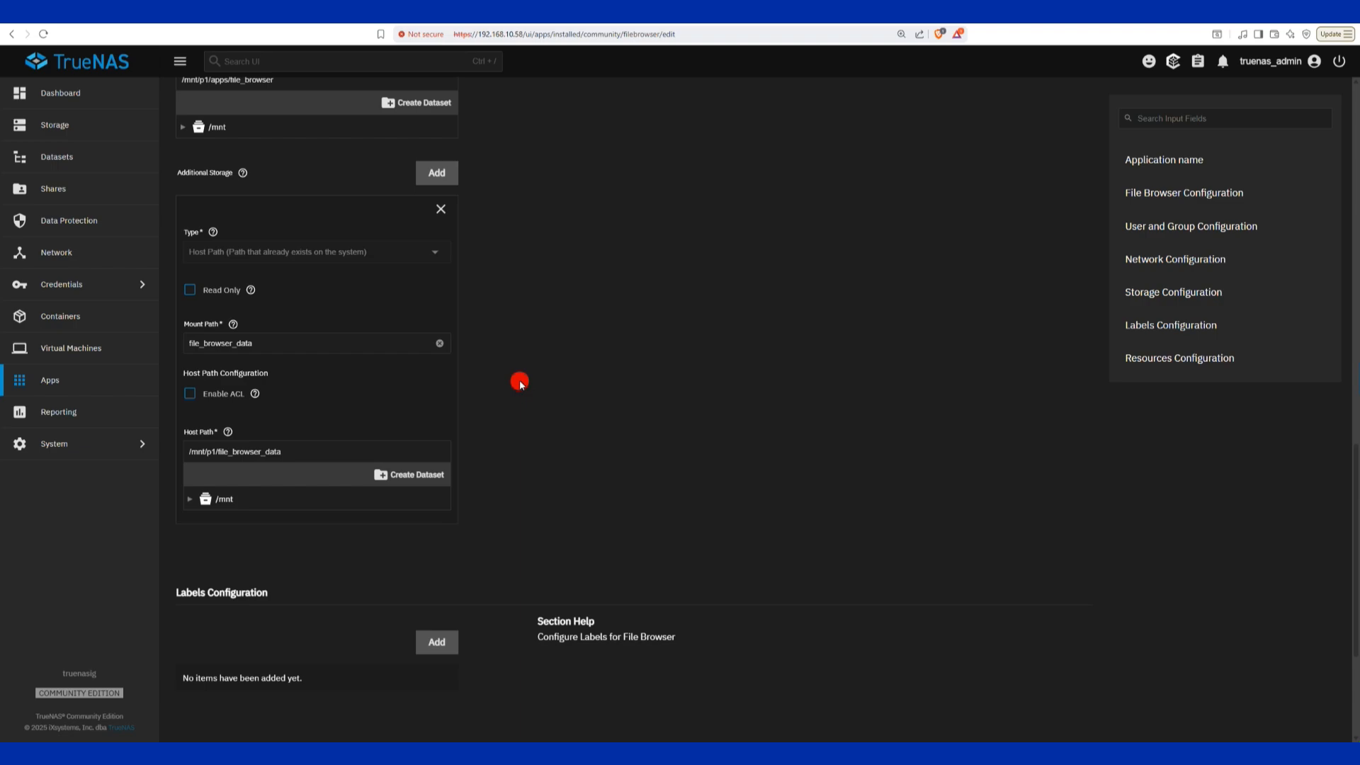
scroll(521, 369, "up", 1)
left_click(435, 225)
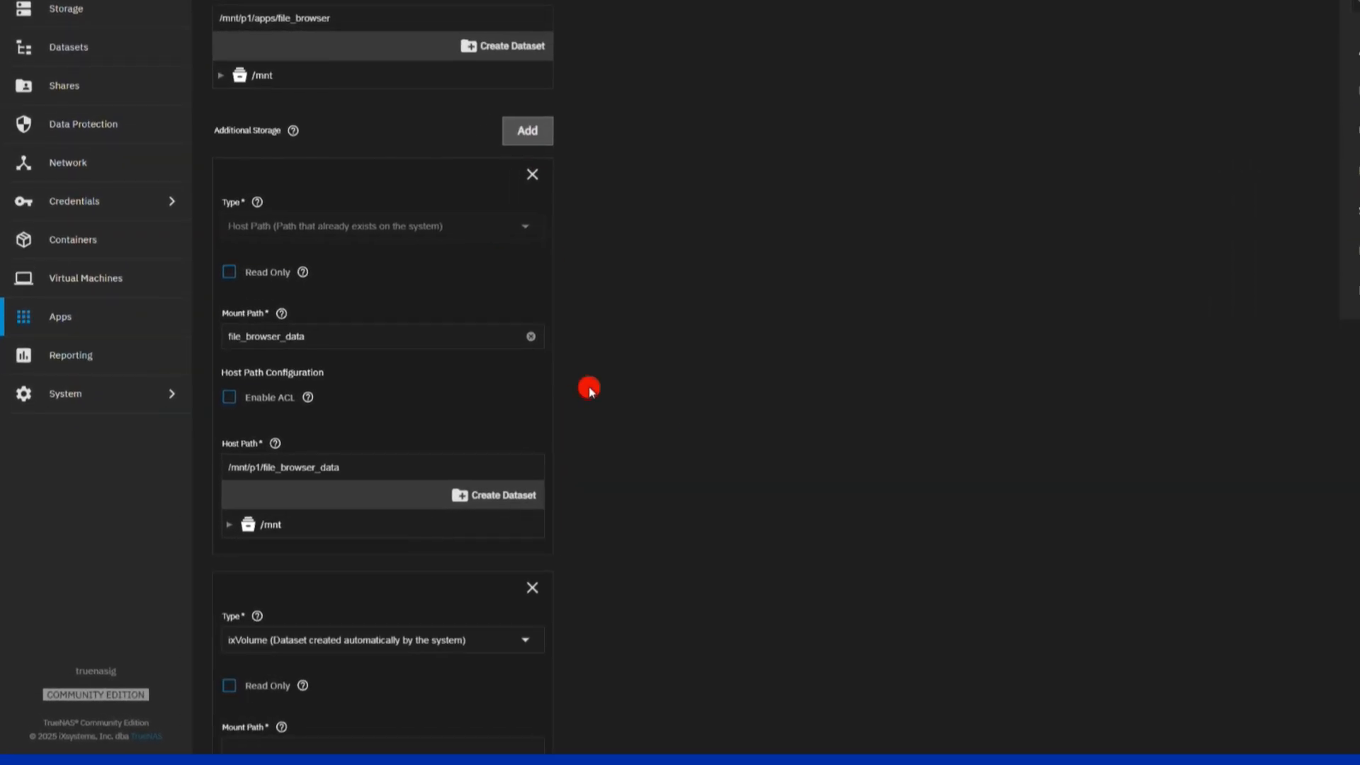
scroll(589, 388, "down", 6)
left_click(407, 191)
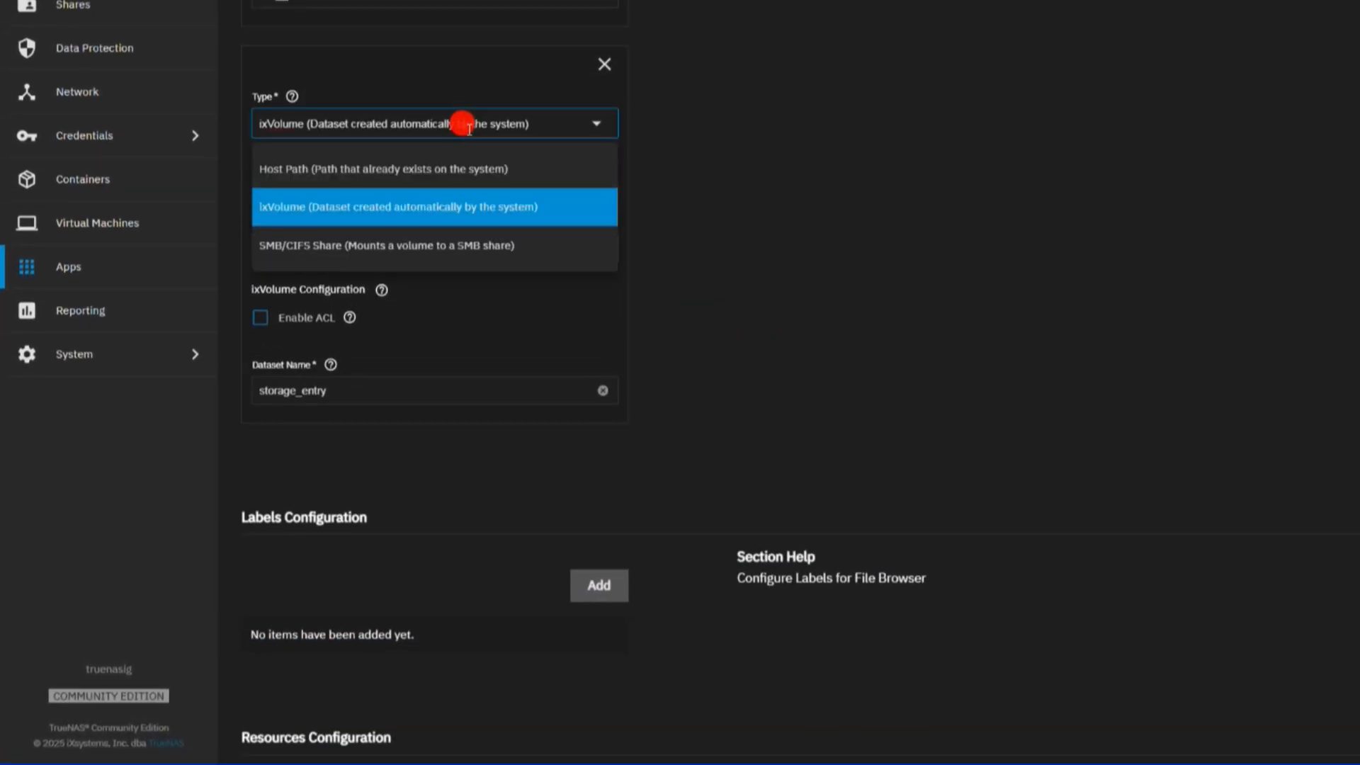
left_click(359, 246)
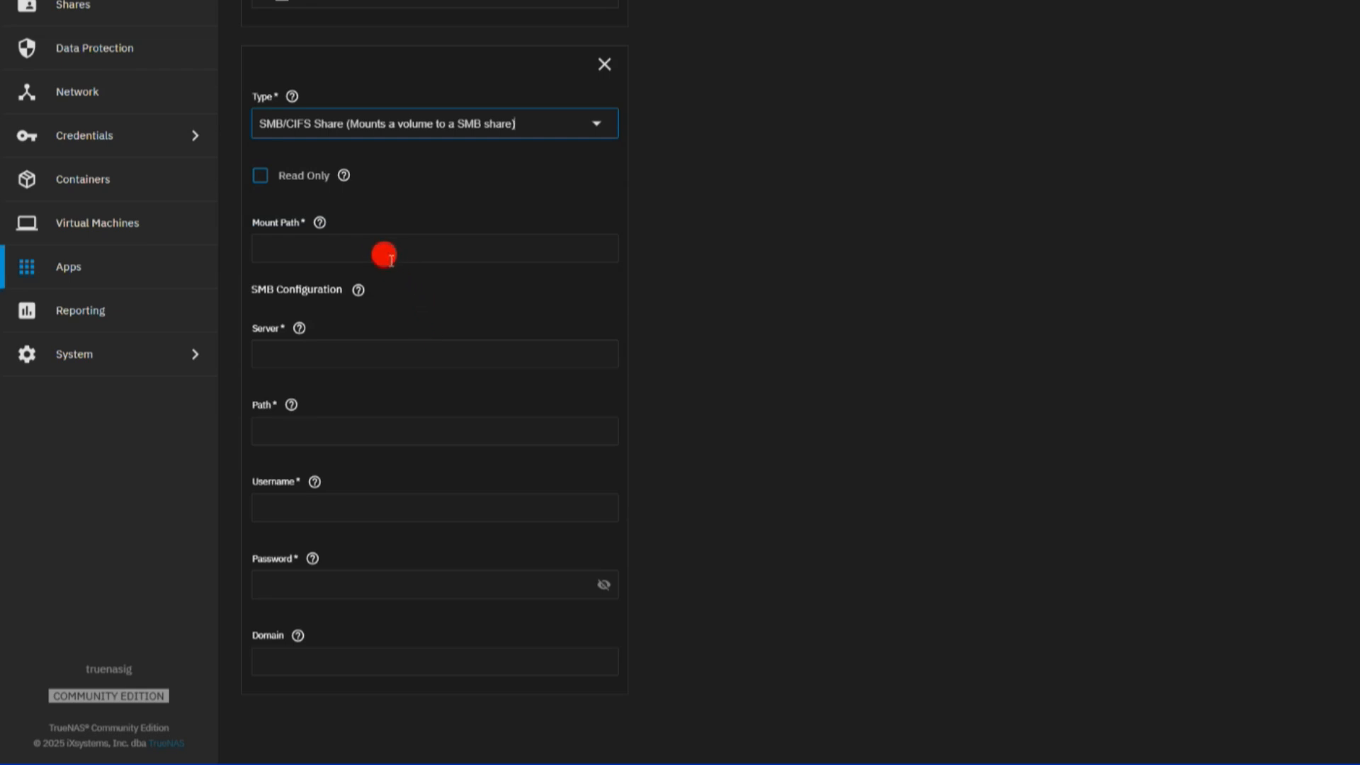
Fill in mount path, server 192.168.10.58, share path, username and password, then Update
left_click(386, 252)
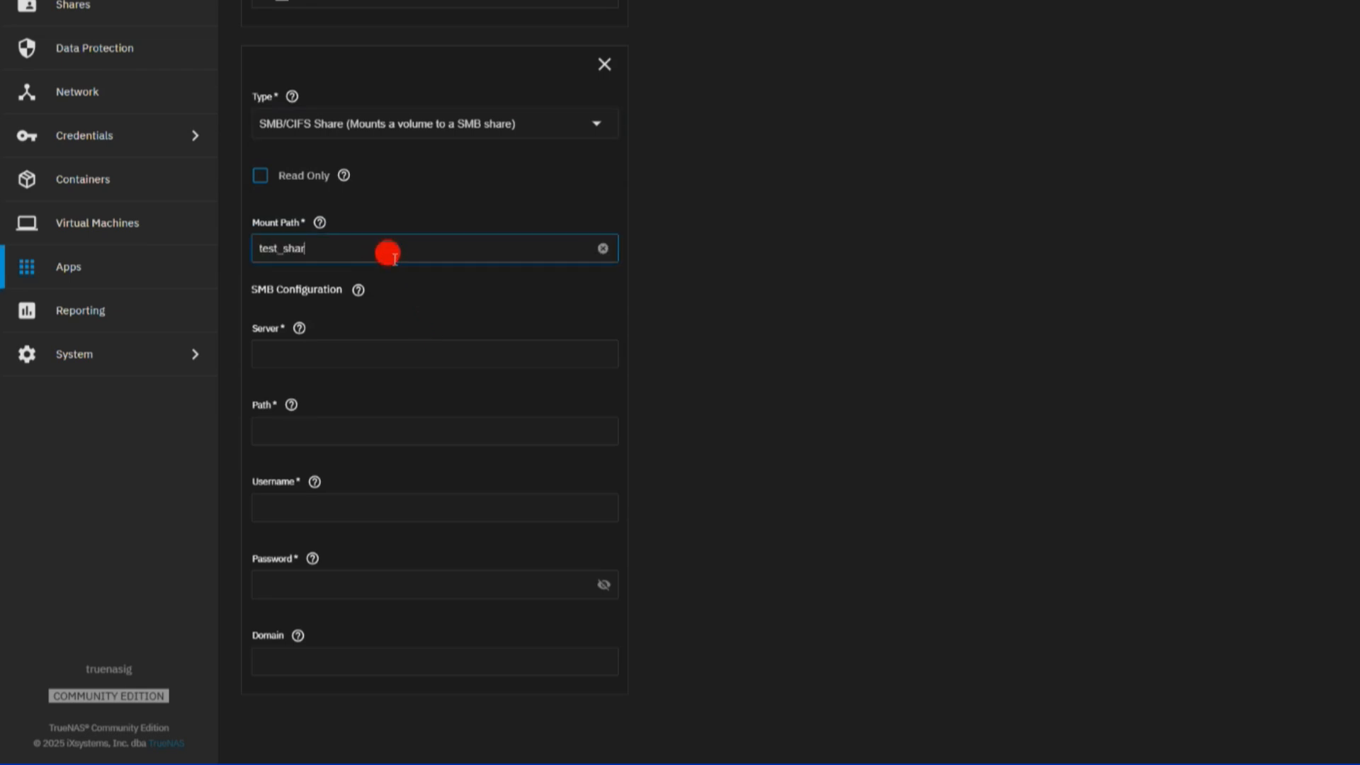
left_click(424, 352)
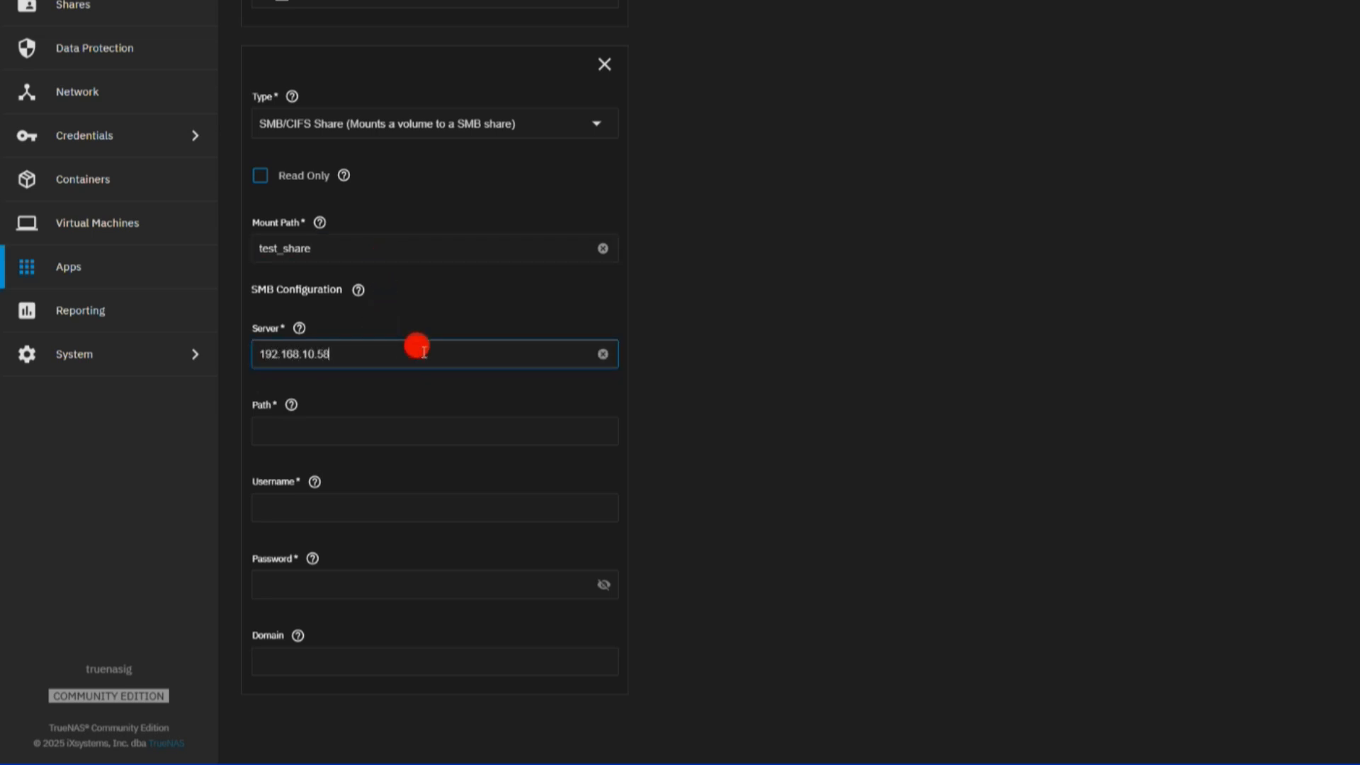
left_click(356, 433)
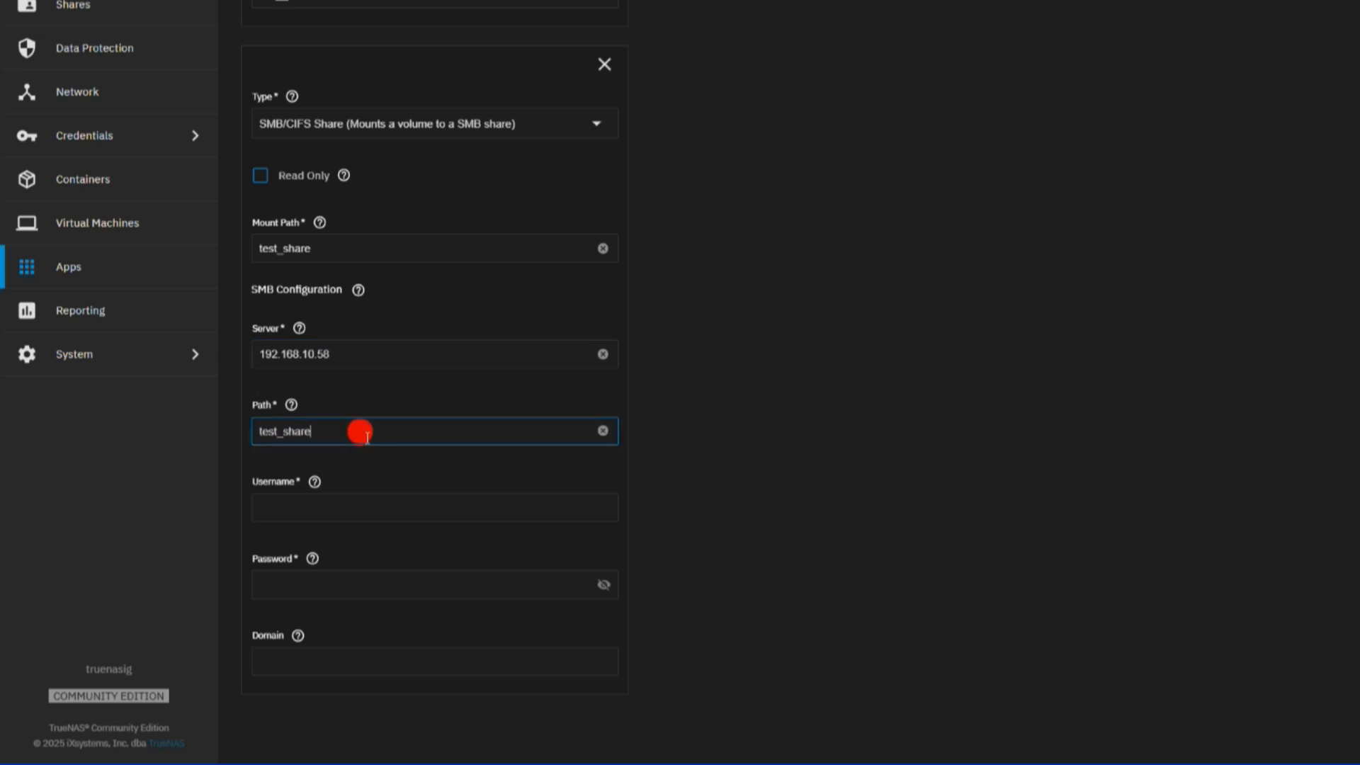
left_click(455, 509)
type("sudip")
key("Tab")
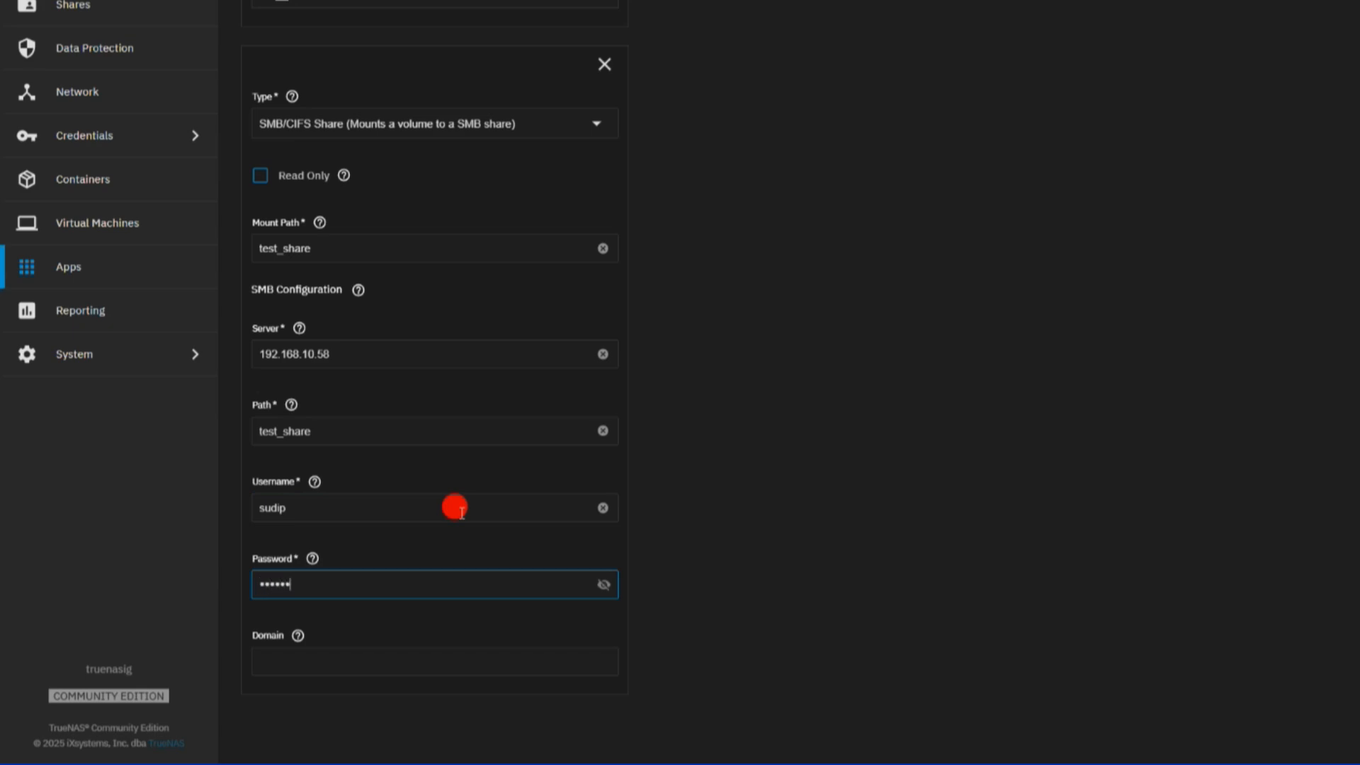
left_click_drag(330, 577, 215, 569)
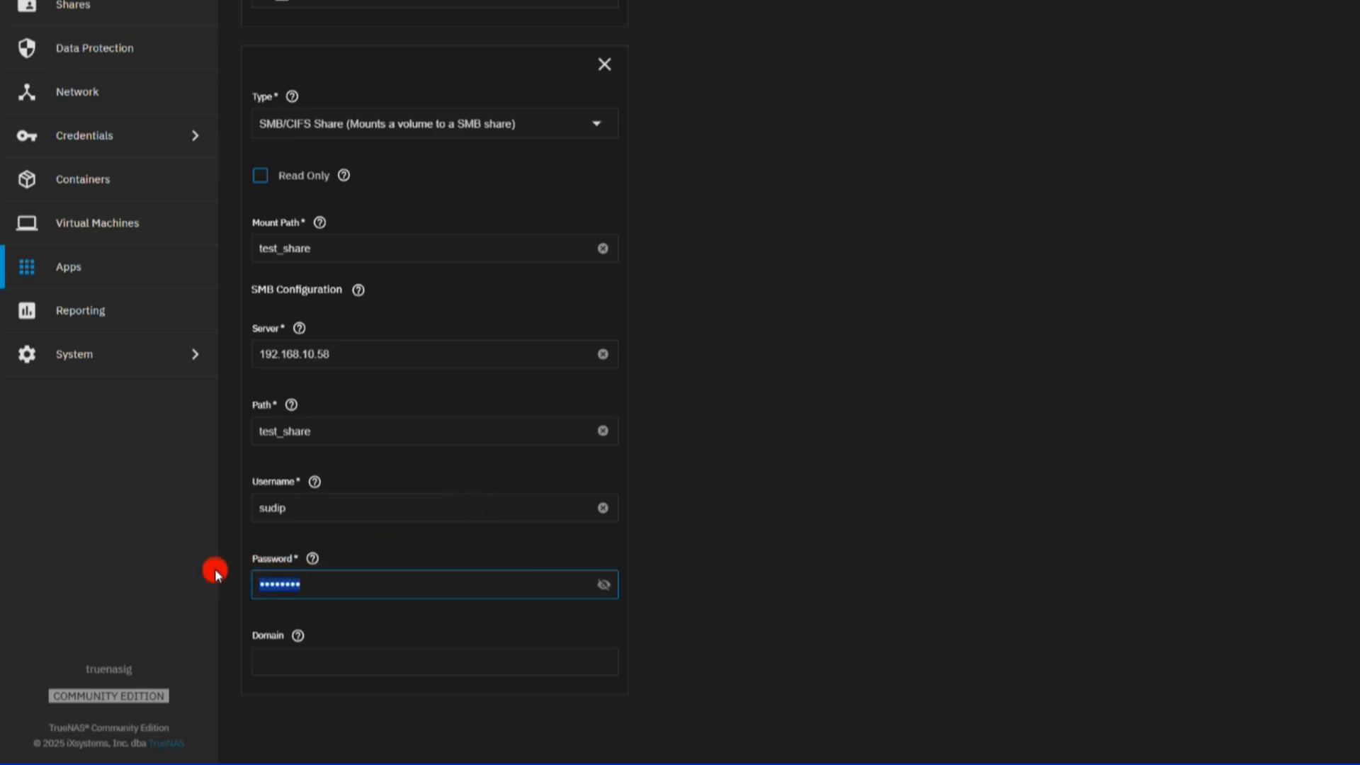
type("••••••••")
scroll(364, 485, "down", 8)
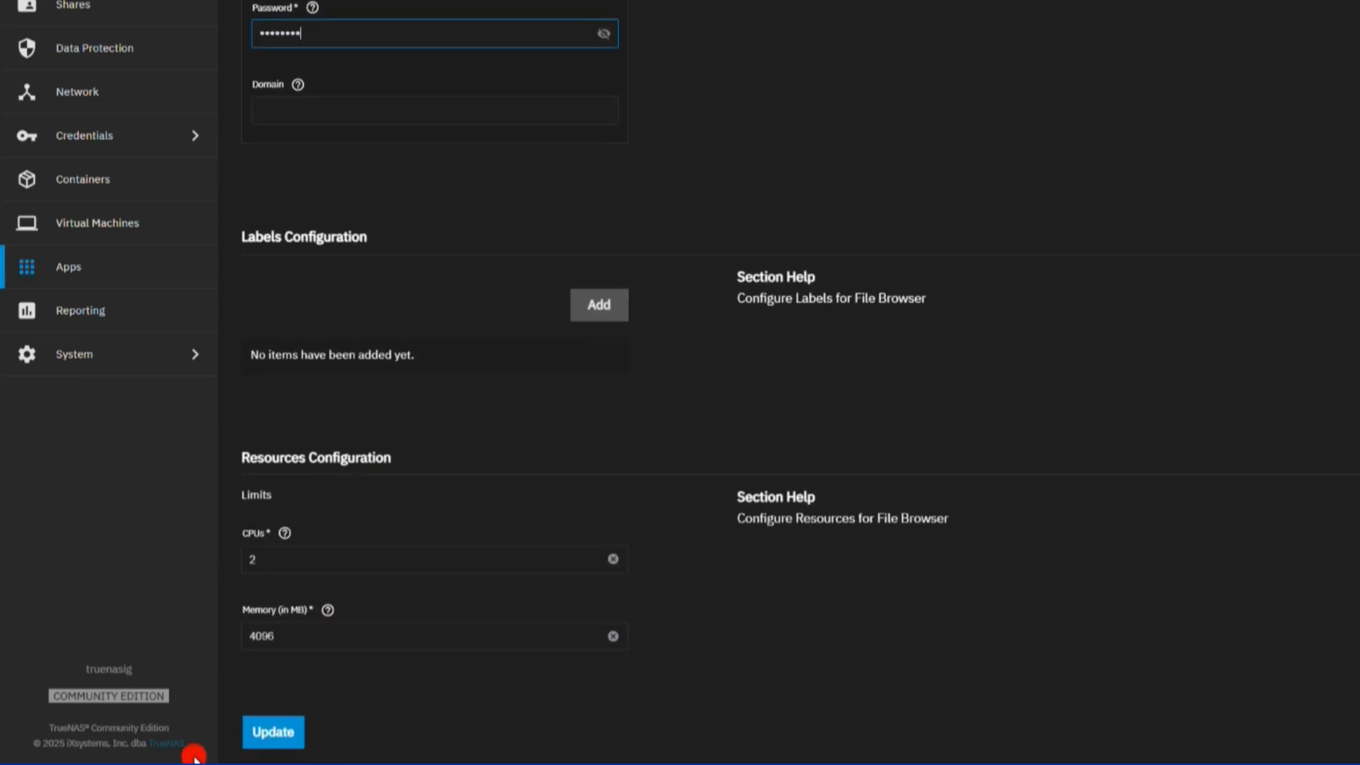
left_click(267, 740)
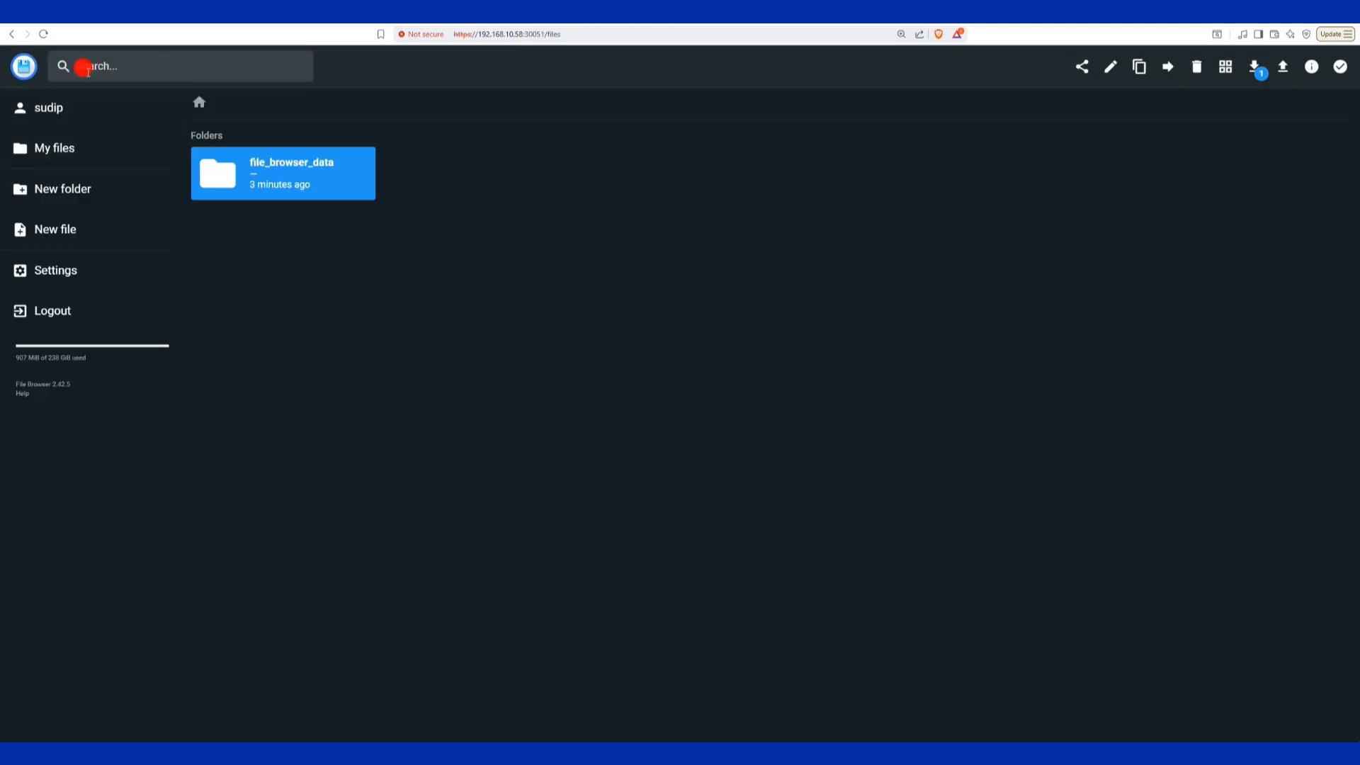
Refresh the root listing and open the test_share folder
left_click(44, 35)
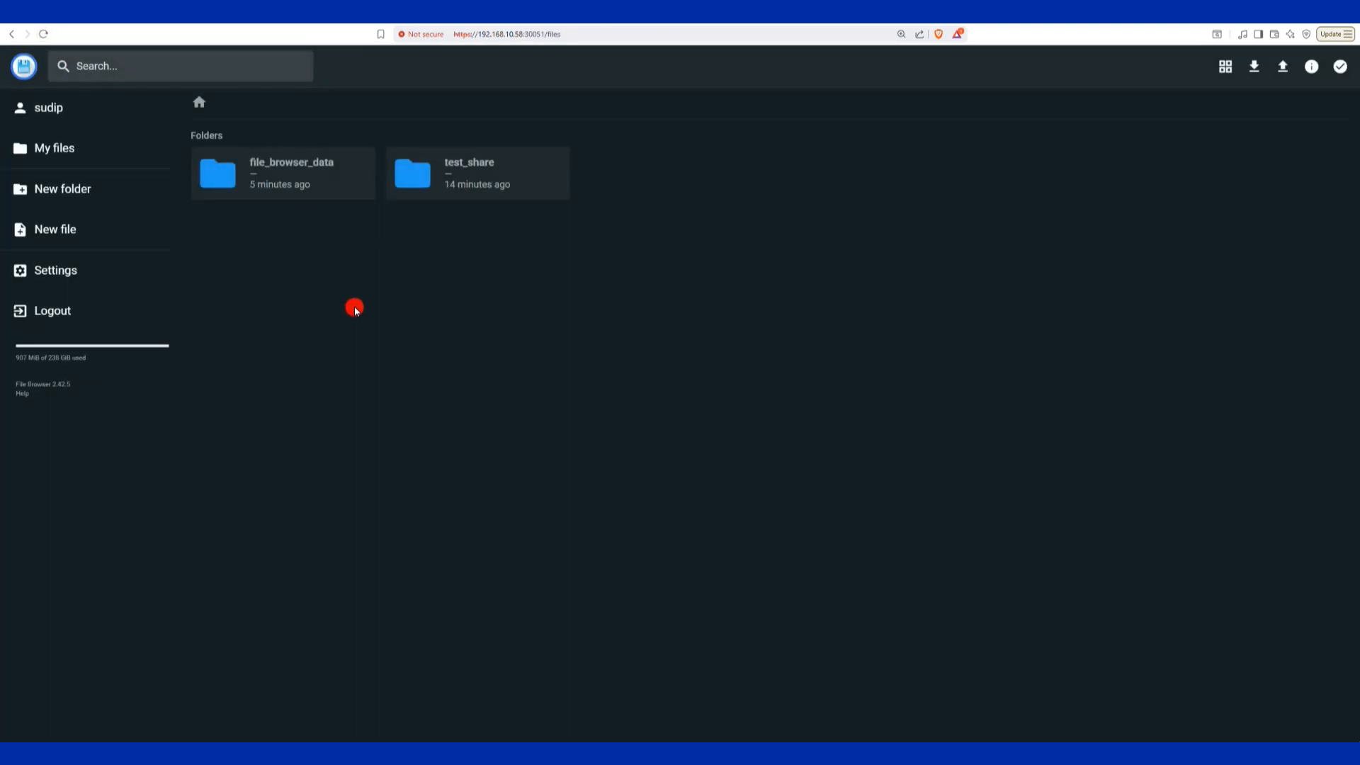
left_click(467, 177)
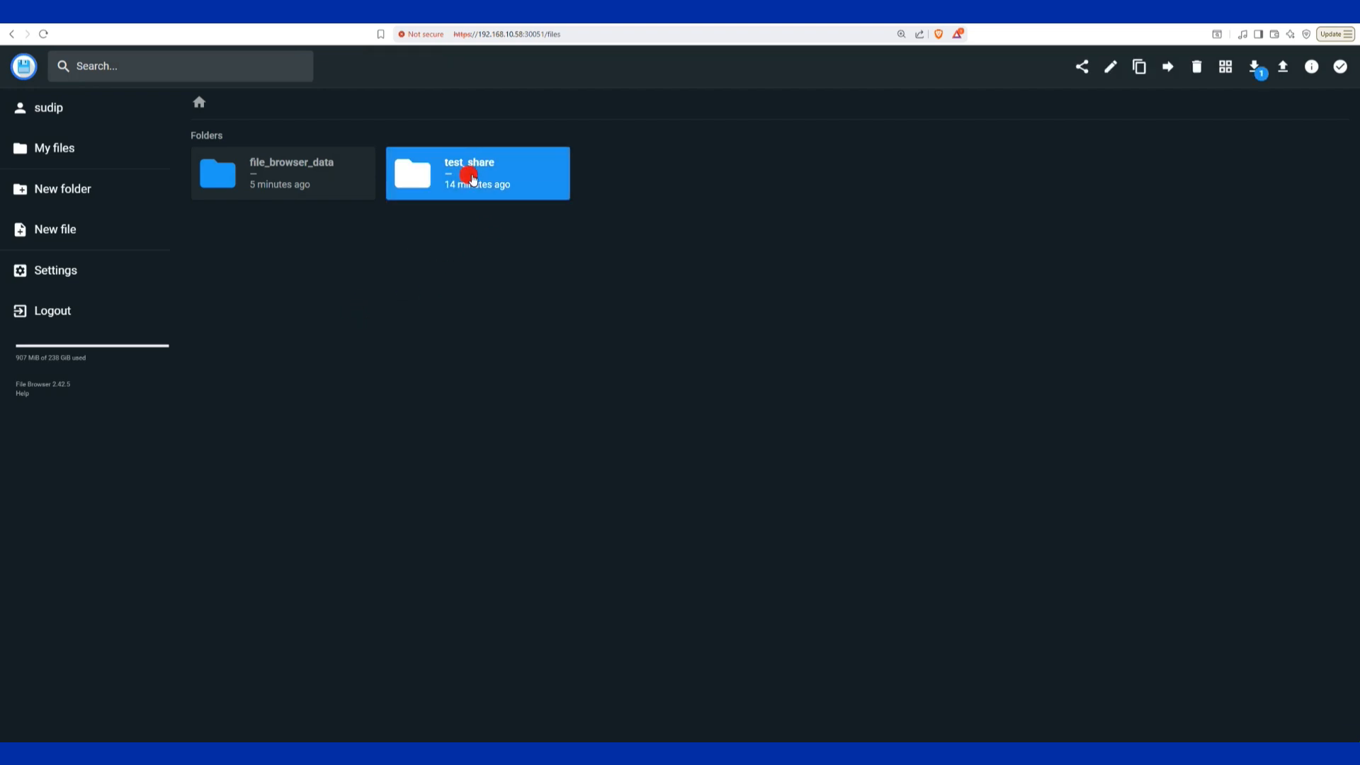
double_click(476, 177)
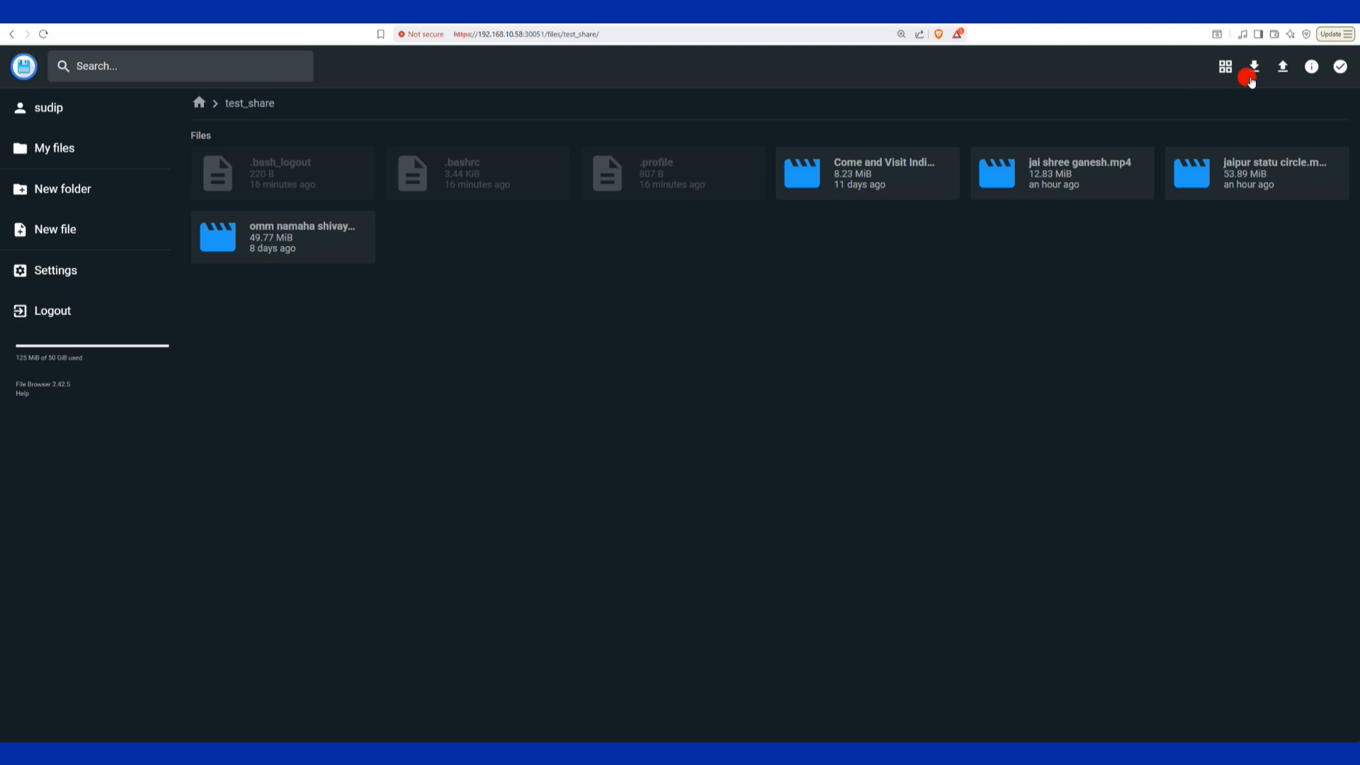
Upload the 'India will lead the world' video to test_share and preview it
left_click(1281, 67)
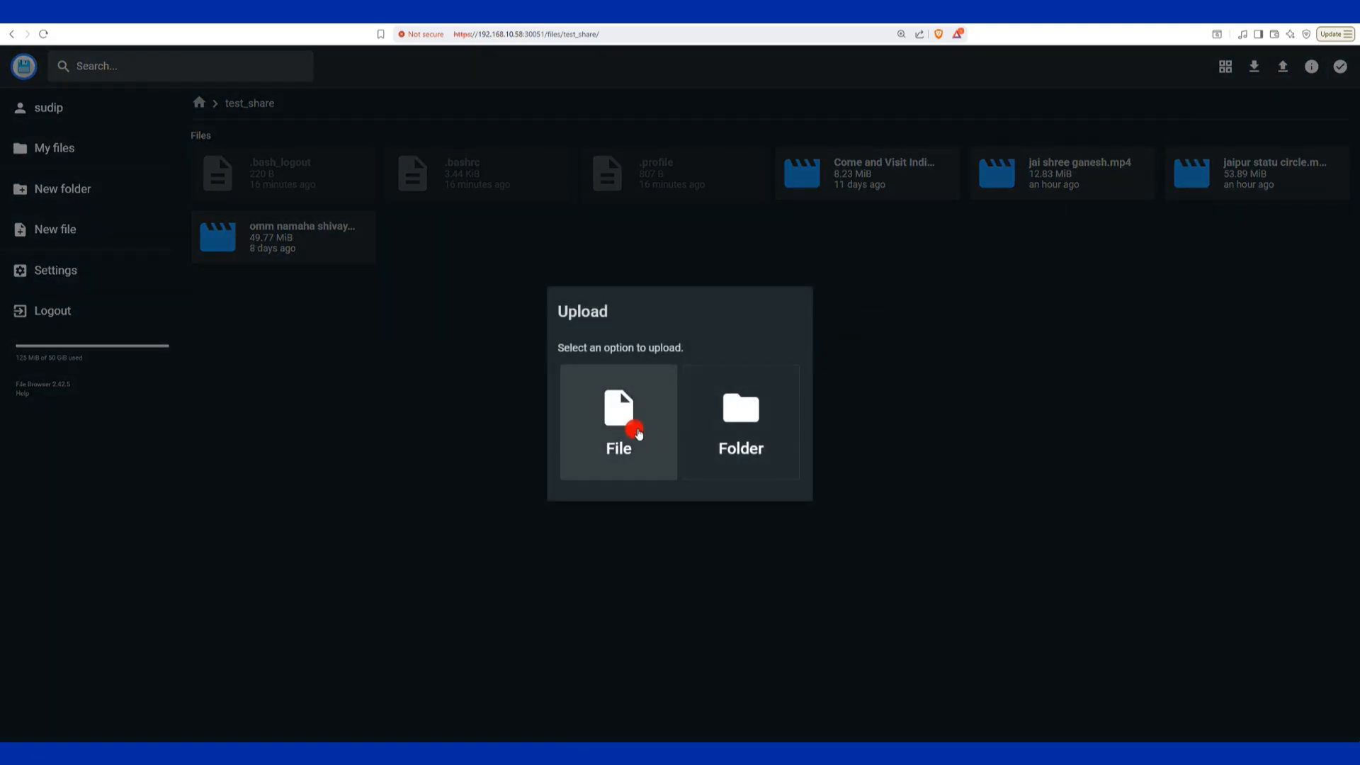
left_click(634, 431)
key("Return")
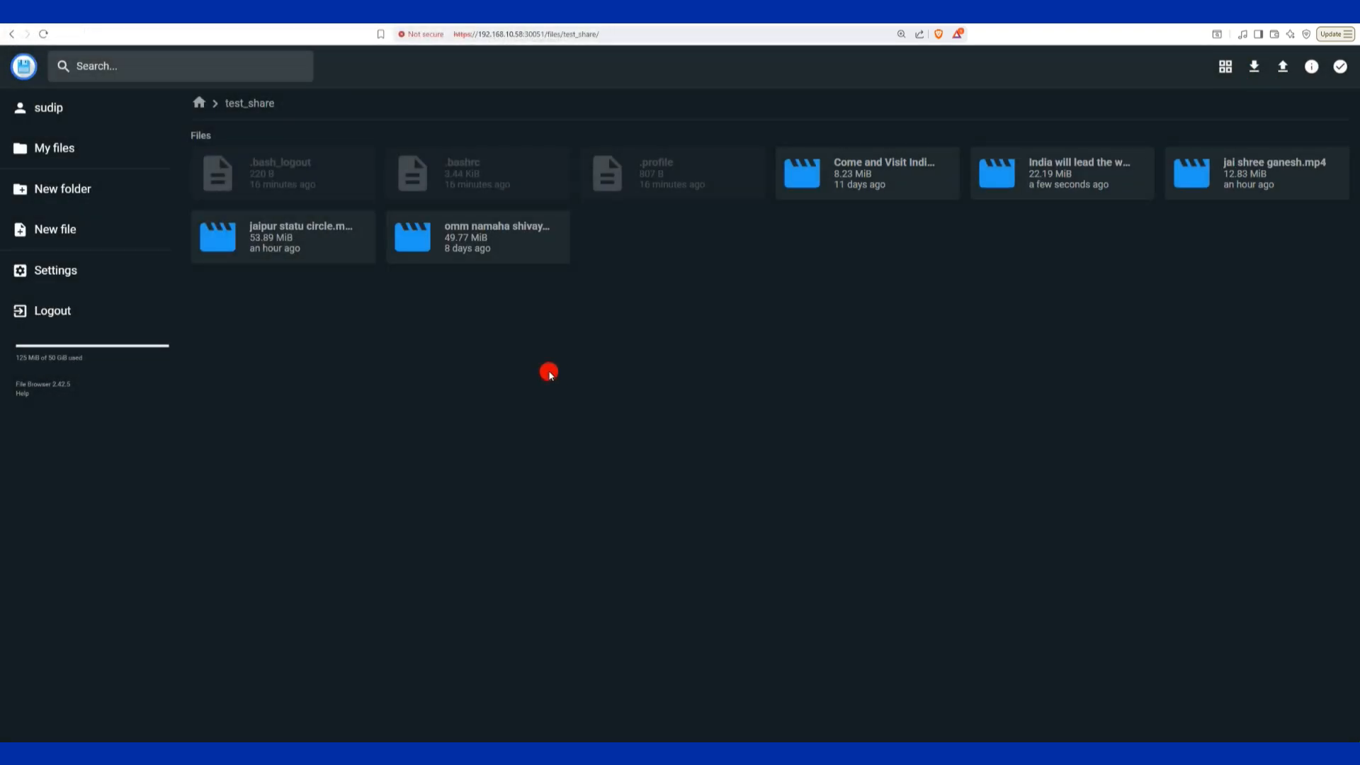
double_click(1054, 178)
left_click(26, 68)
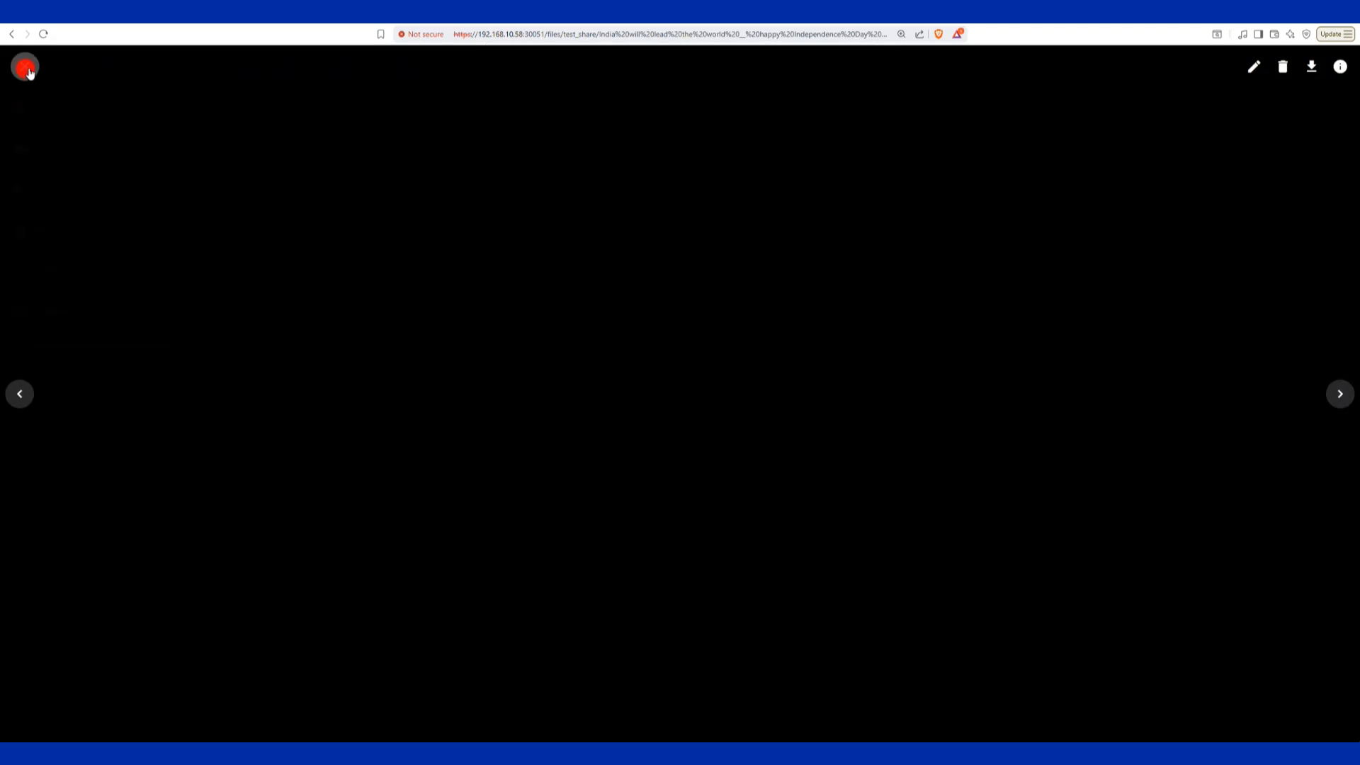
Copy the India video into the file_browser_data folder
left_click(1140, 67)
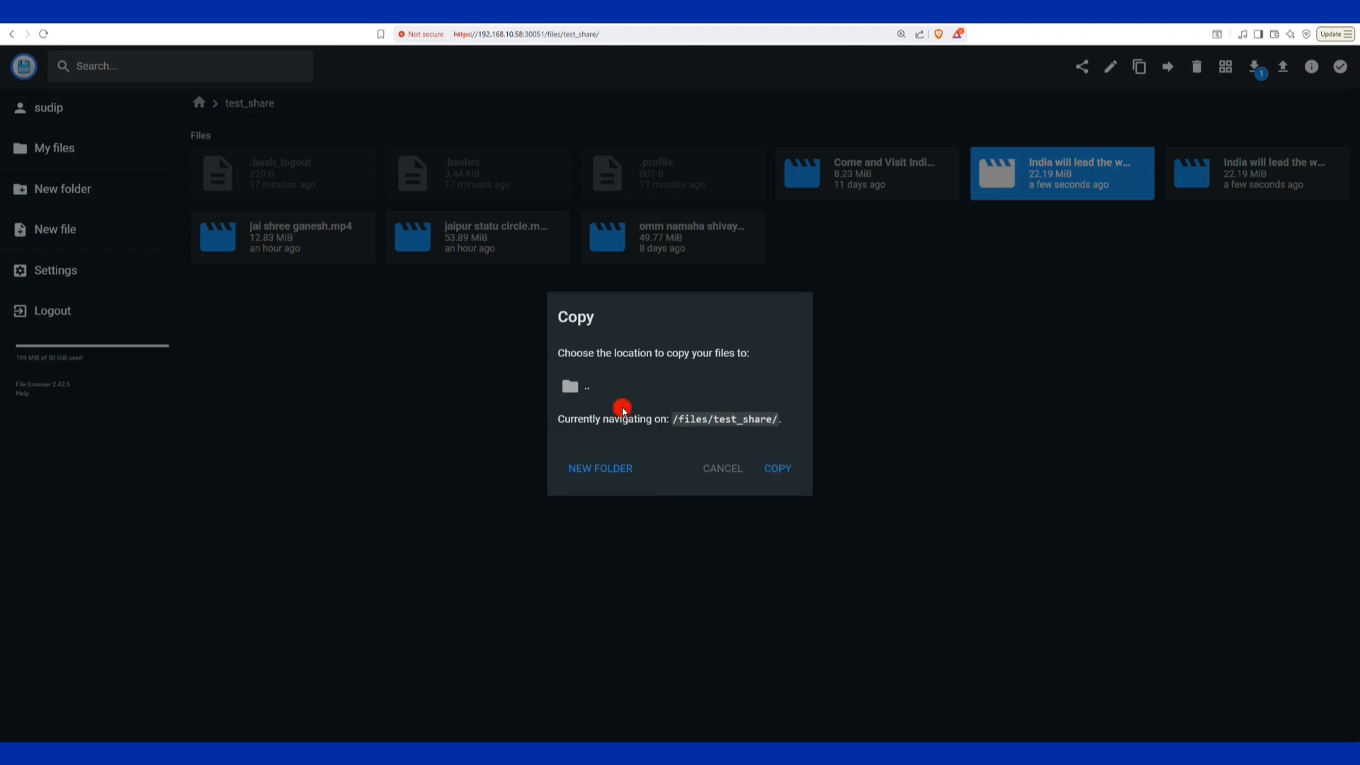
double_click(594, 393)
double_click(601, 404)
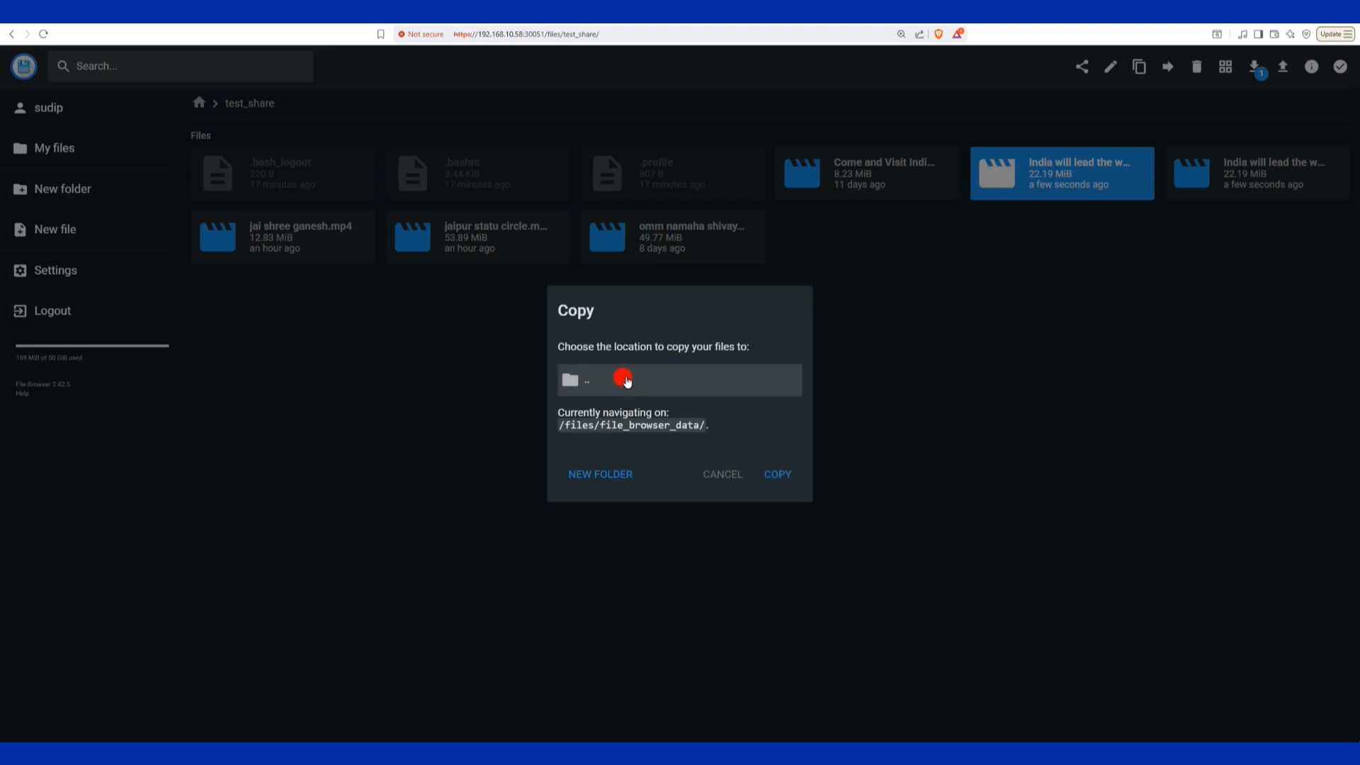
double_click(658, 383)
double_click(664, 381)
left_click(777, 483)
Verify the copy in file_browser_data and reopen test_share
left_click(199, 102)
double_click(323, 181)
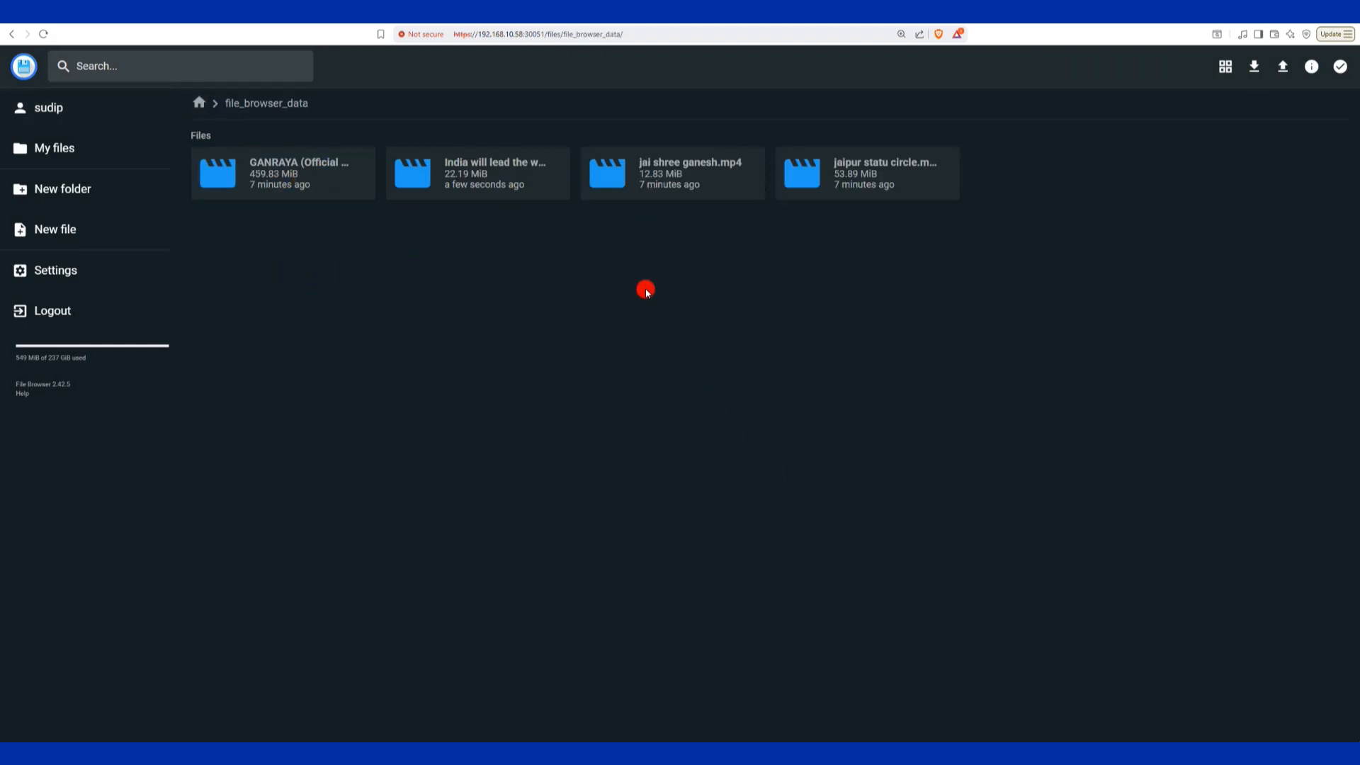
left_click(476, 176)
left_click(199, 104)
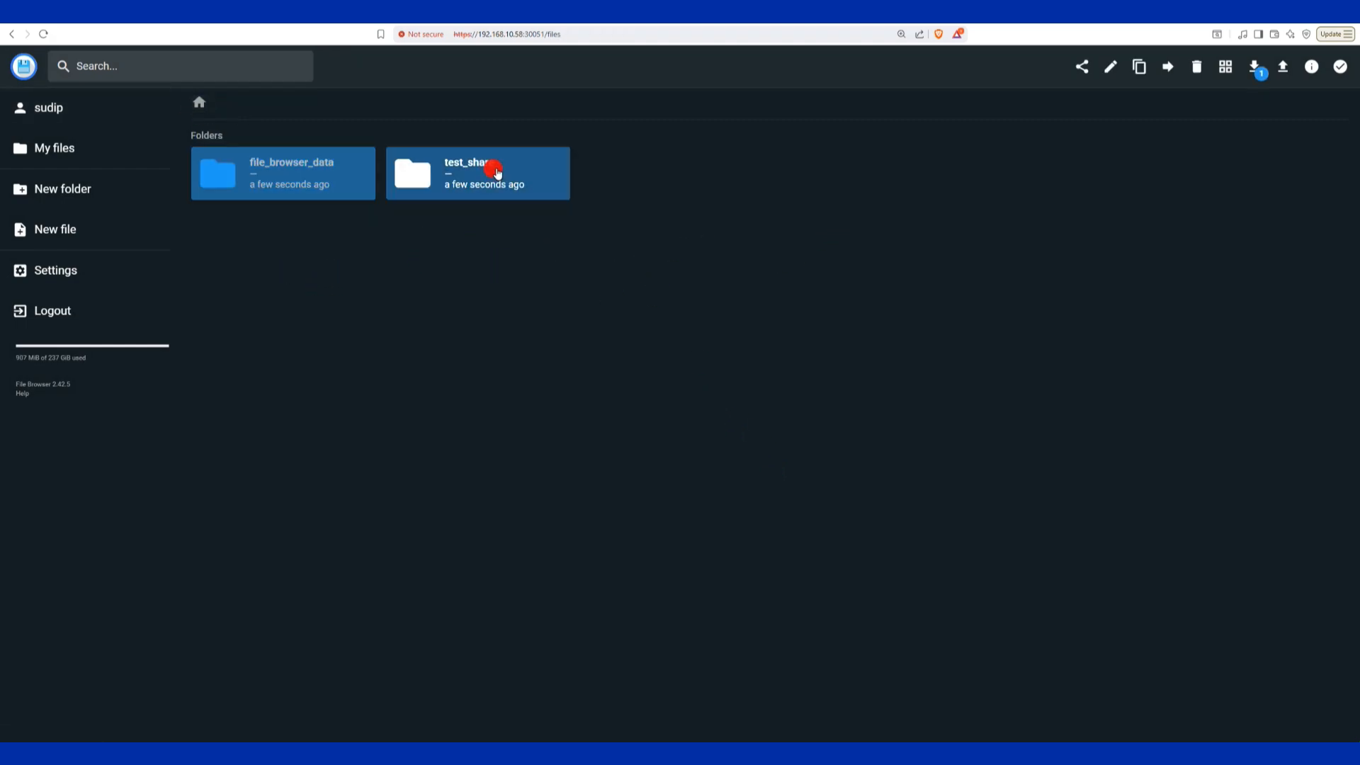
double_click(495, 170)
Permanently delete both India videos from test_share in File Explorer, then reload File Browser
left_click(1041, 181)
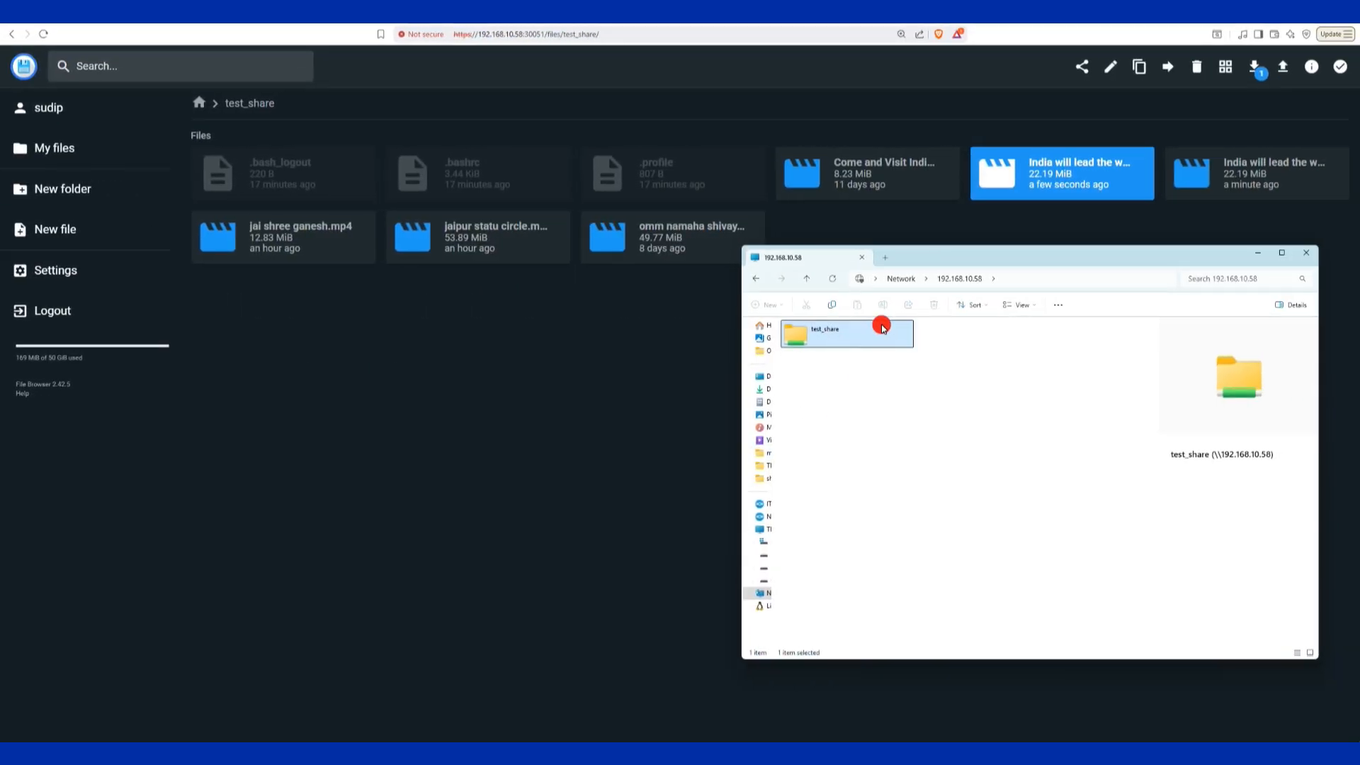
double_click(868, 323)
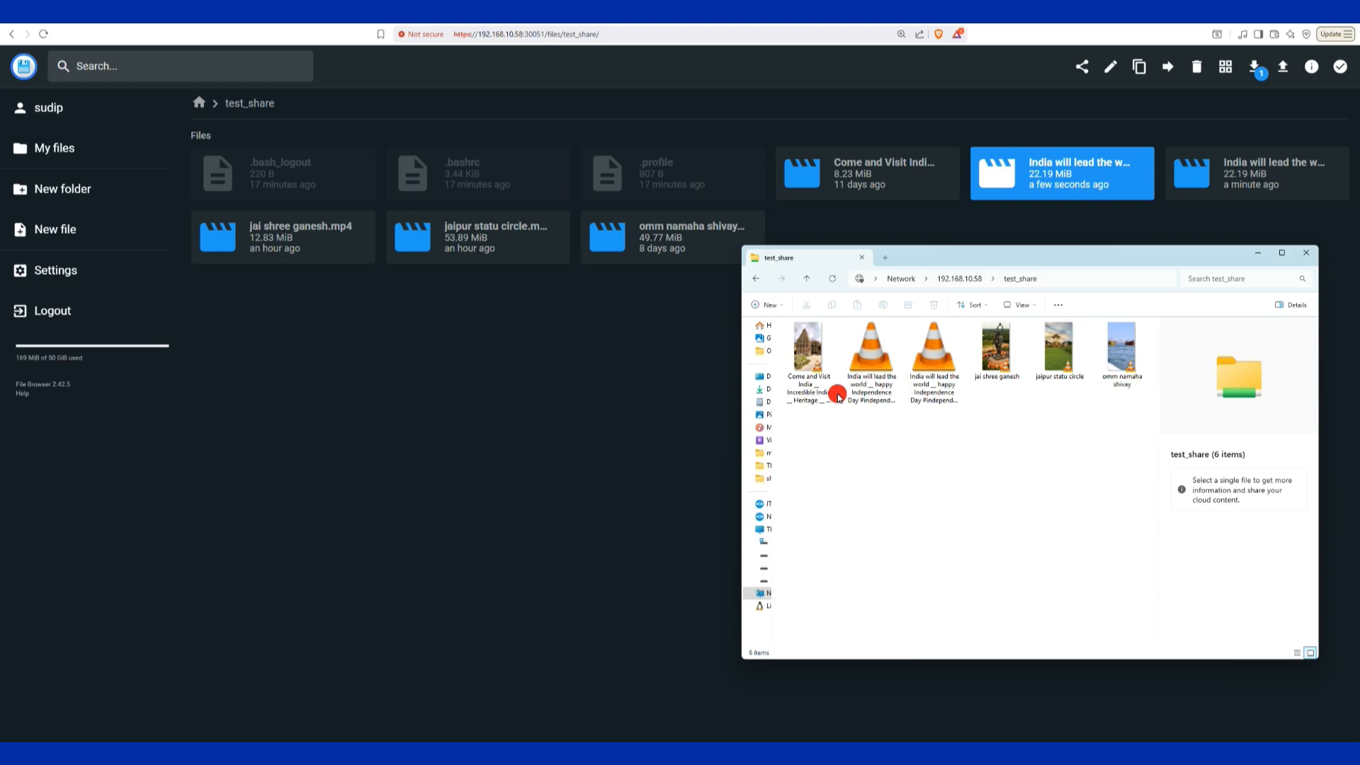
left_click_drag(958, 434, 827, 320)
key("Delete")
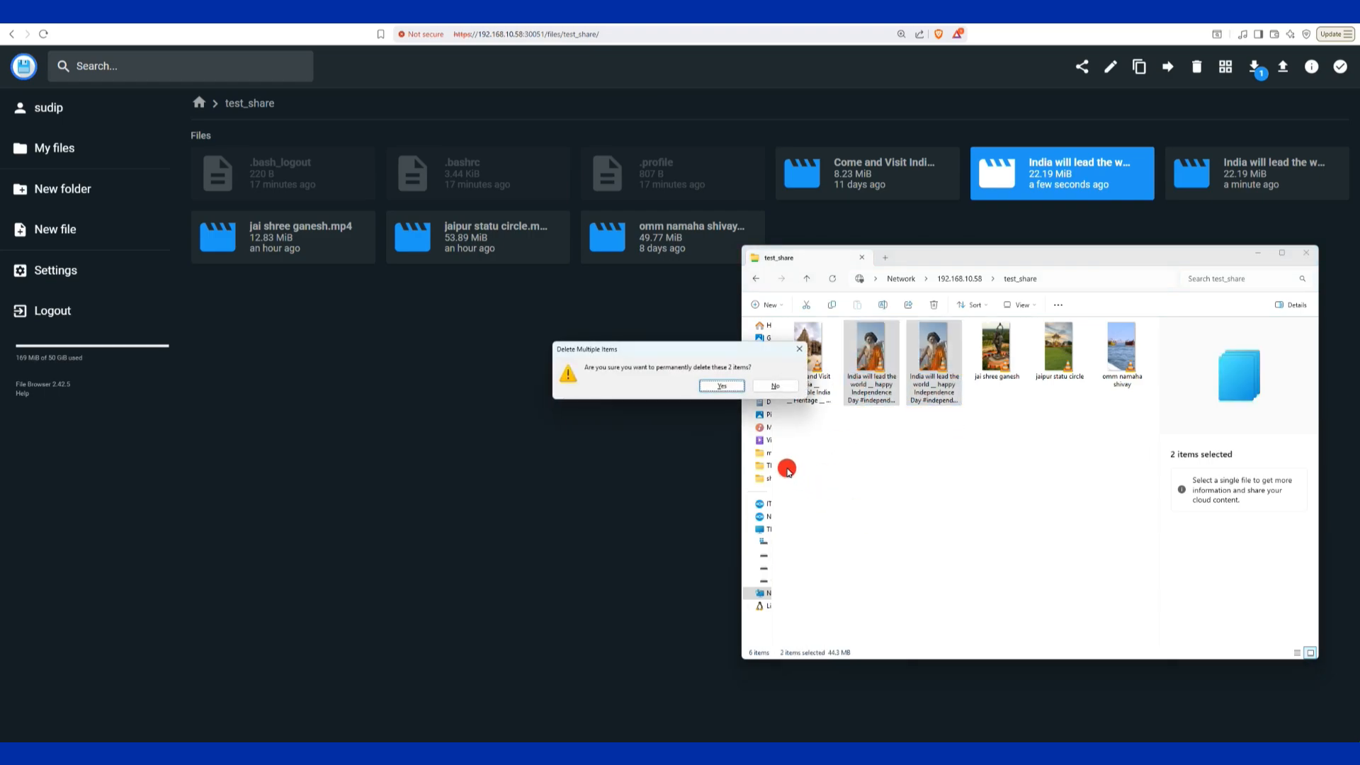
left_click(729, 388)
left_click(632, 354)
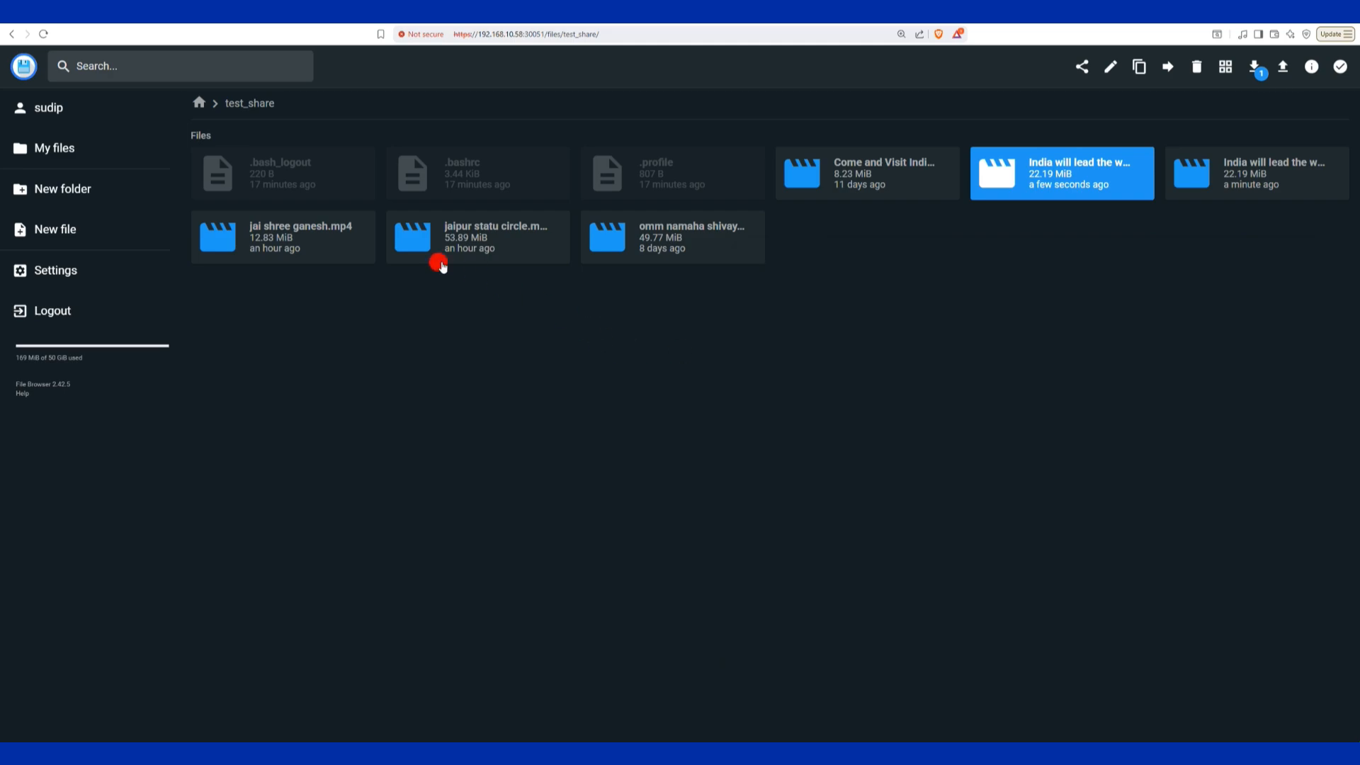
left_click(43, 34)
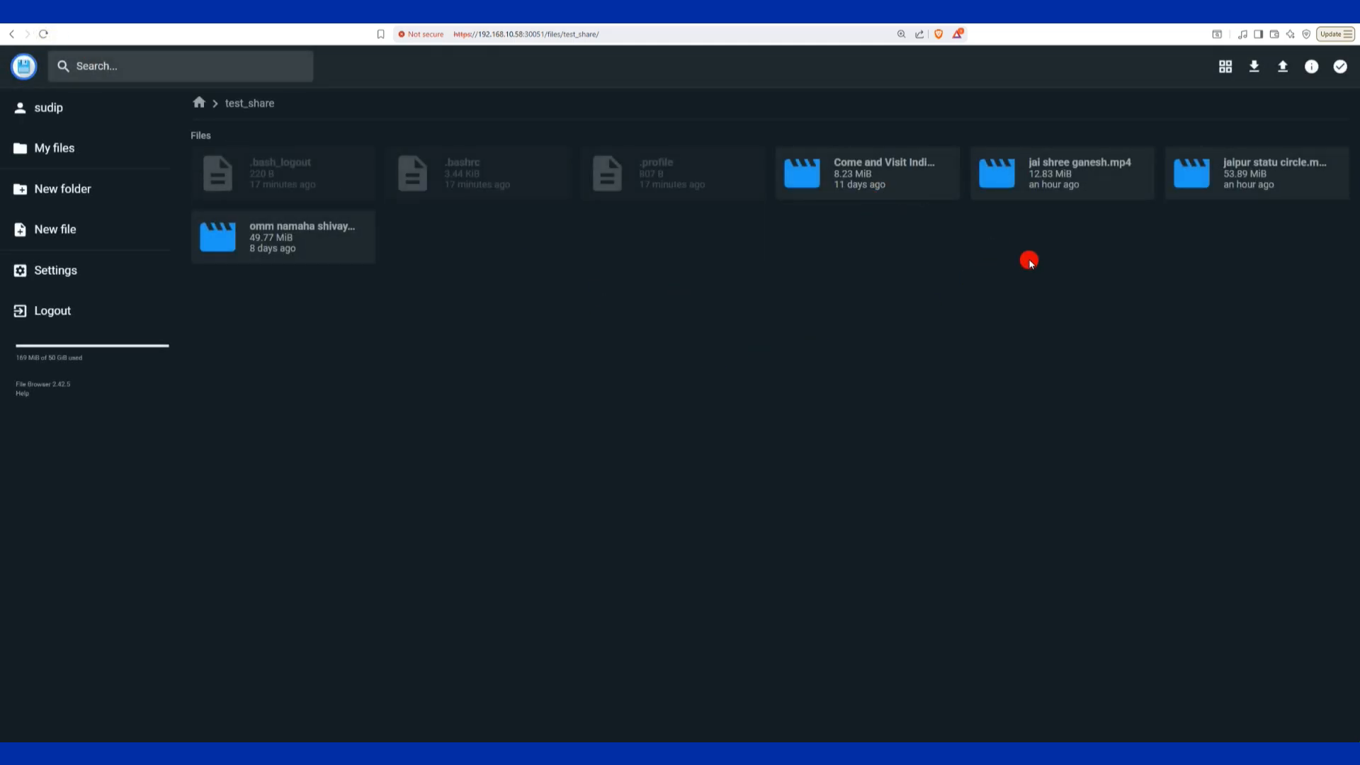
Upload the 758.62 MiB Contrast Agent In MRI video into test_share, then switch to TrueNAS
left_click(586, 422)
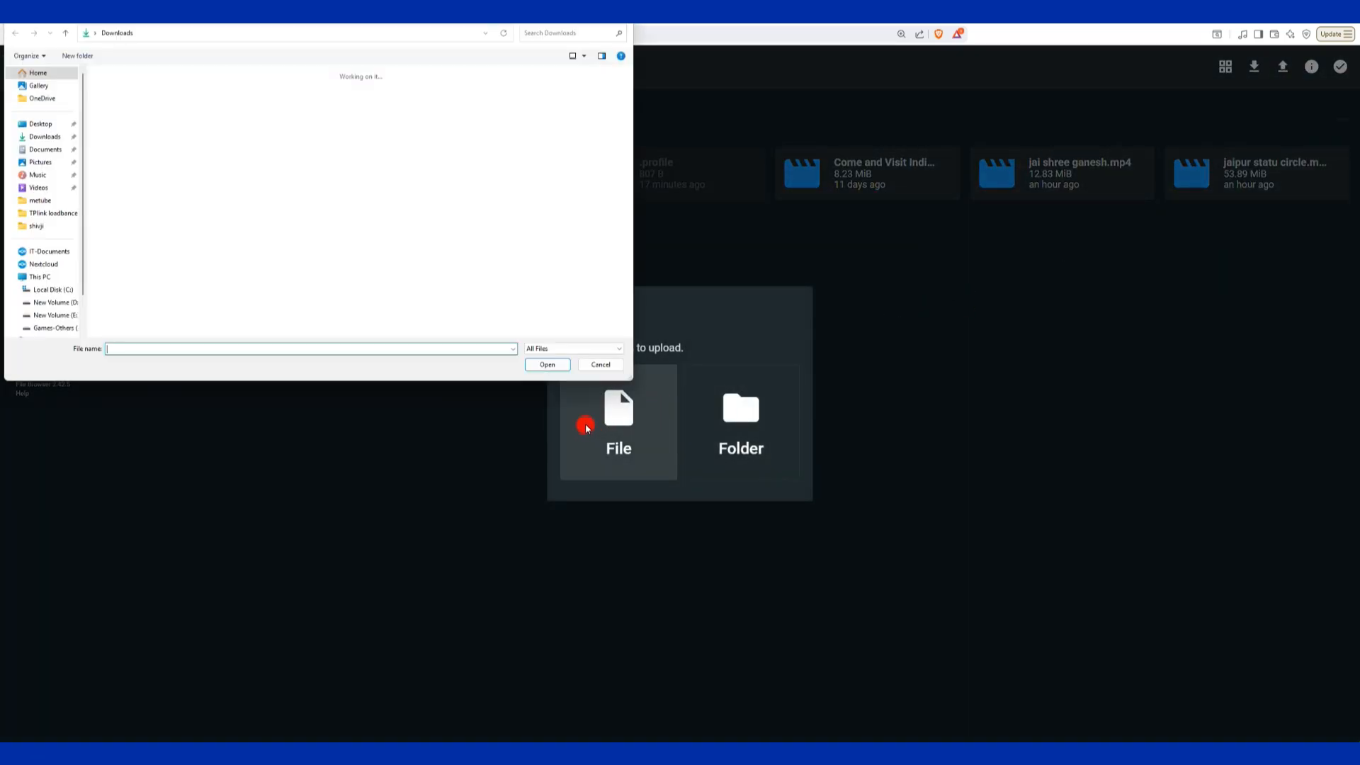
scroll(358, 274, "down", 8)
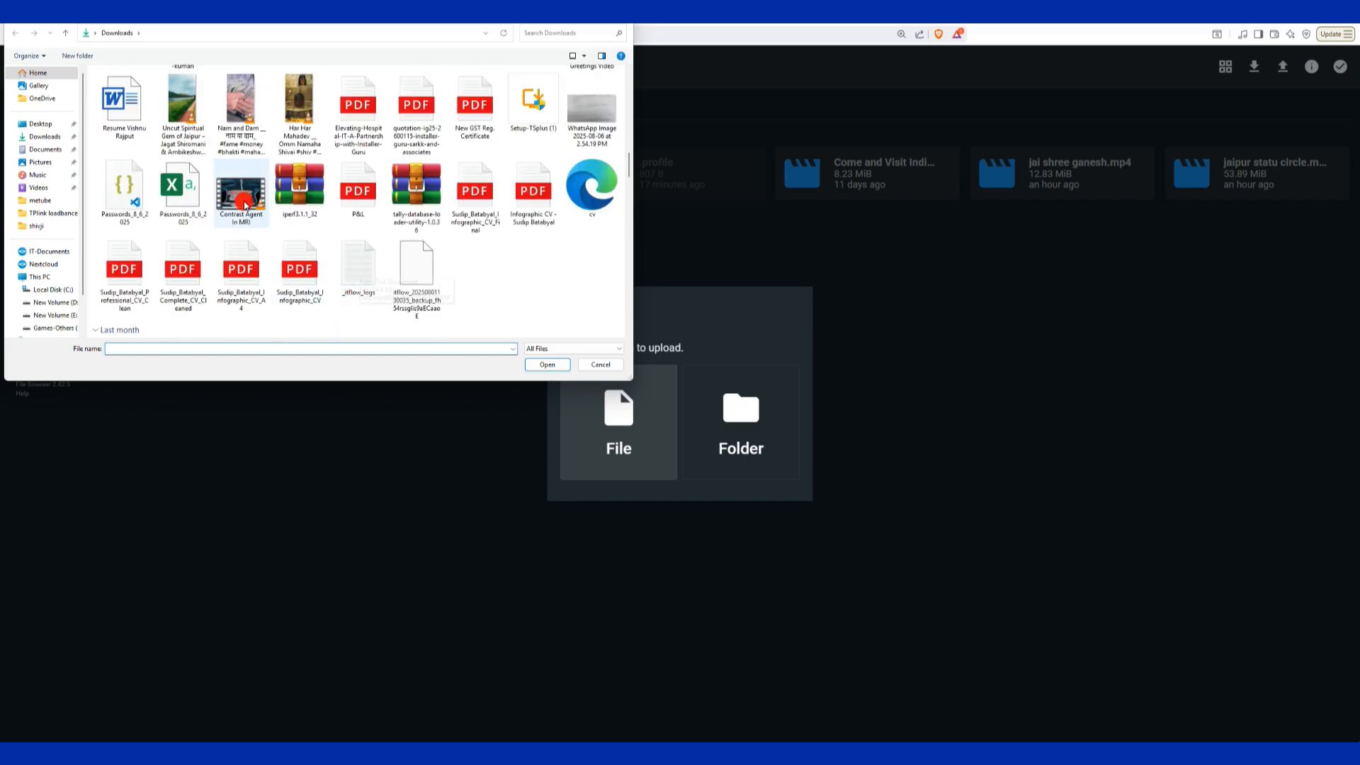
double_click(242, 195)
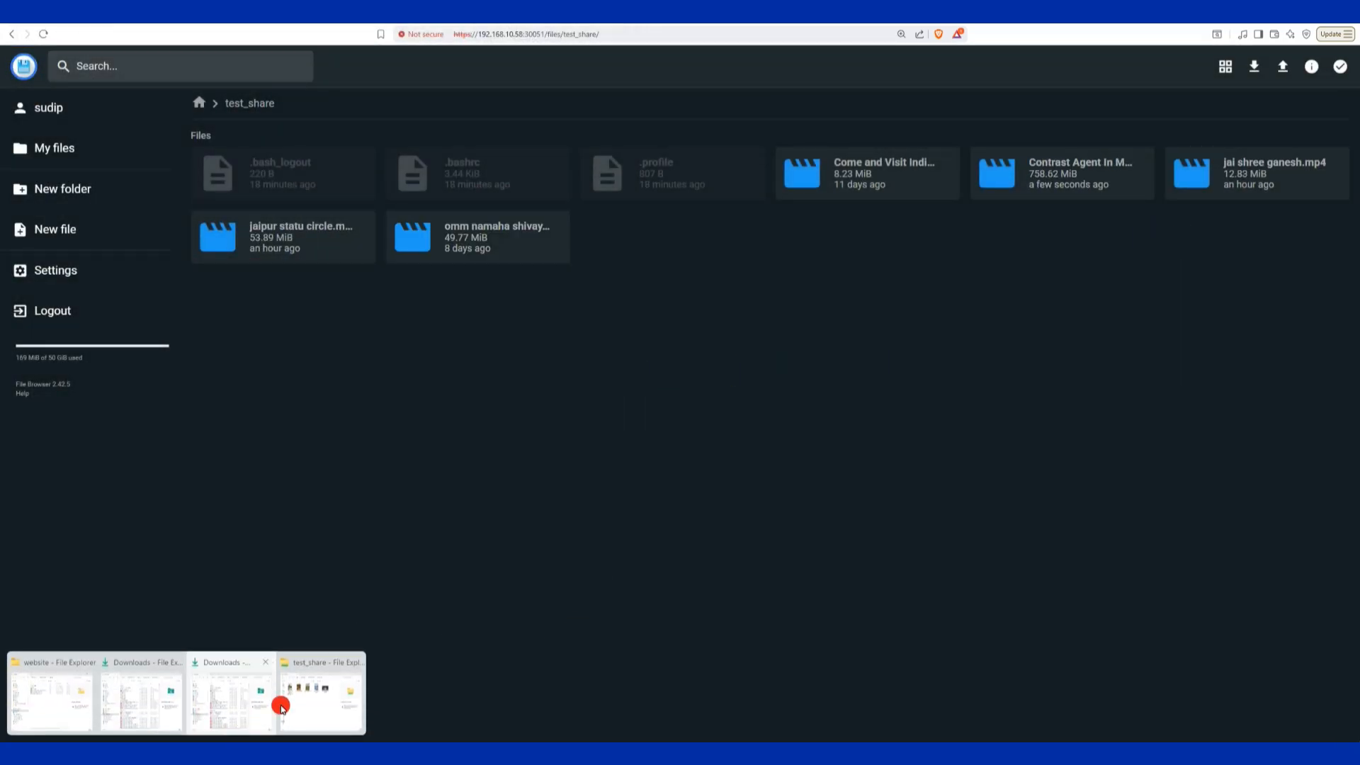
left_click(282, 704)
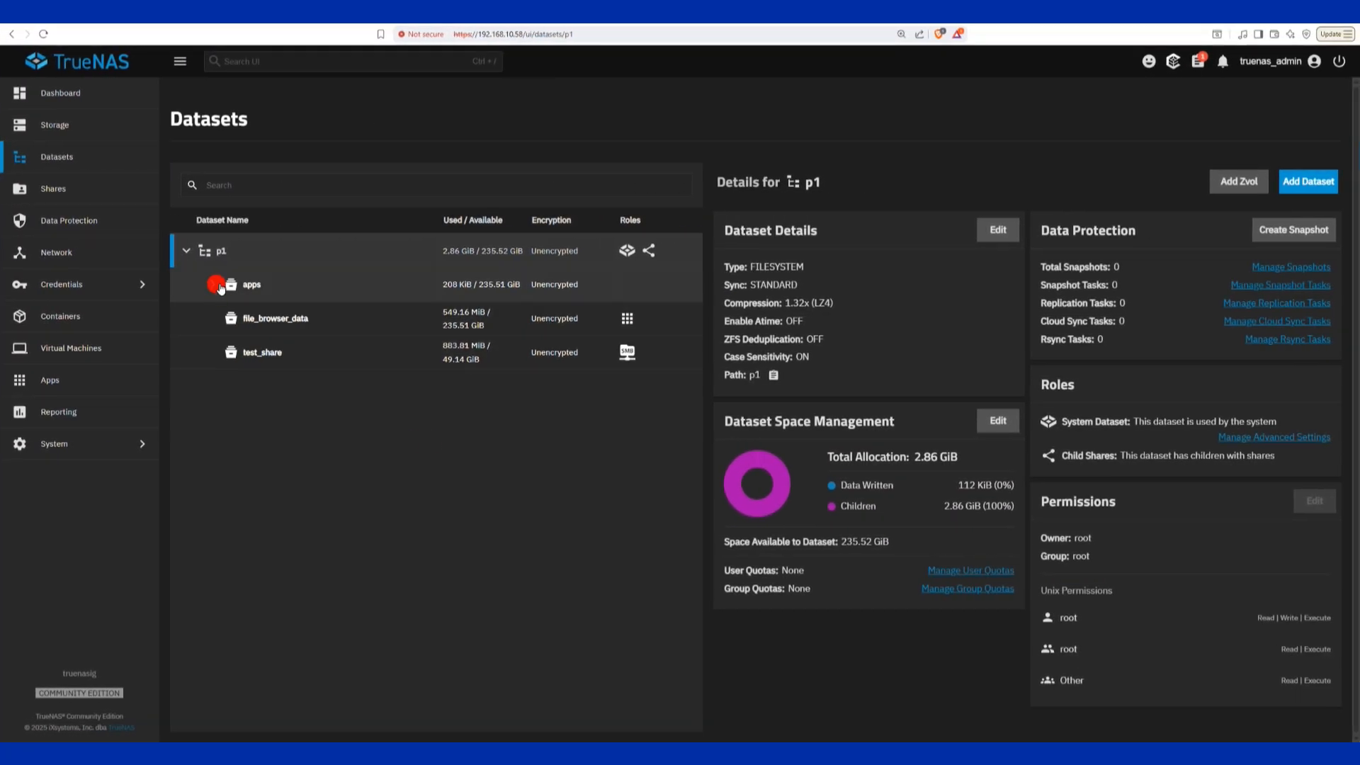
Expand the apps dataset and inspect file_browser, file_browser_data and test_share datasets
left_click(221, 284)
left_click(327, 318)
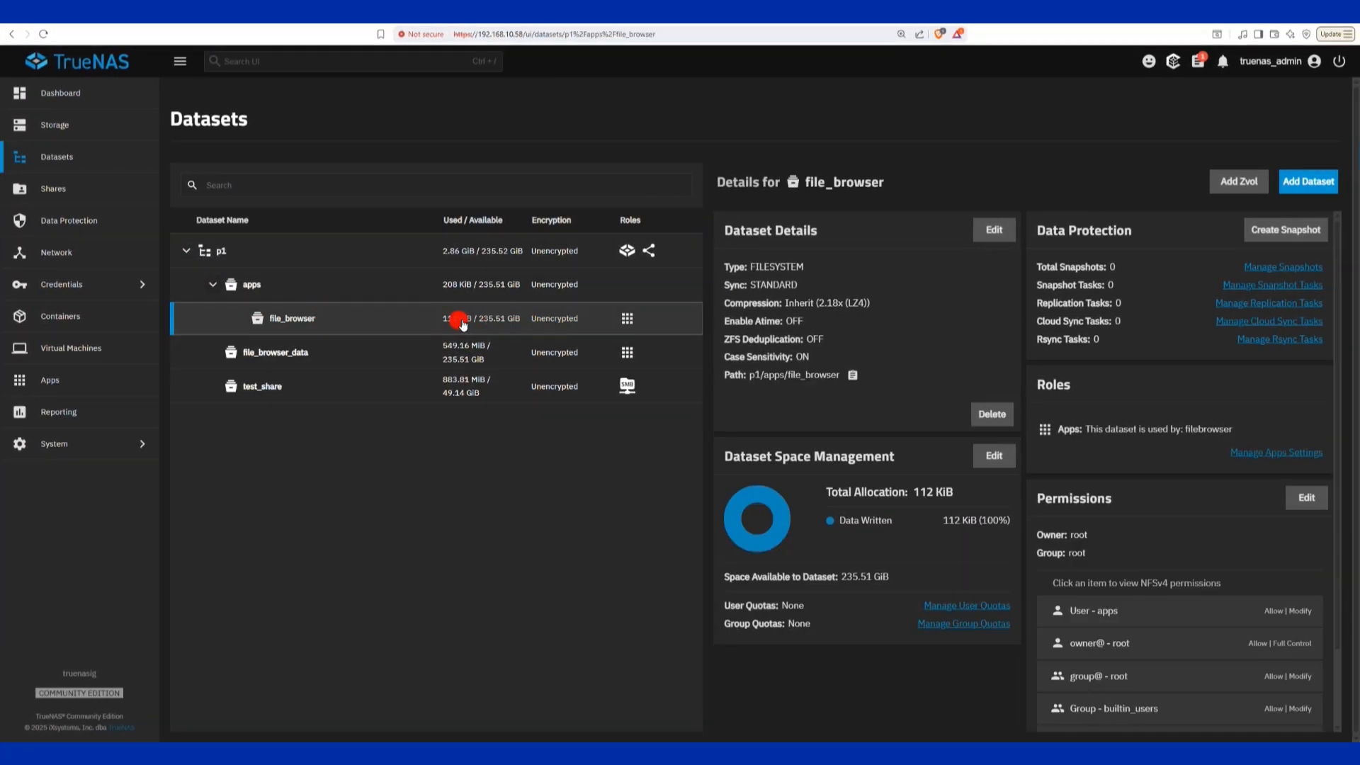
left_click(536, 357)
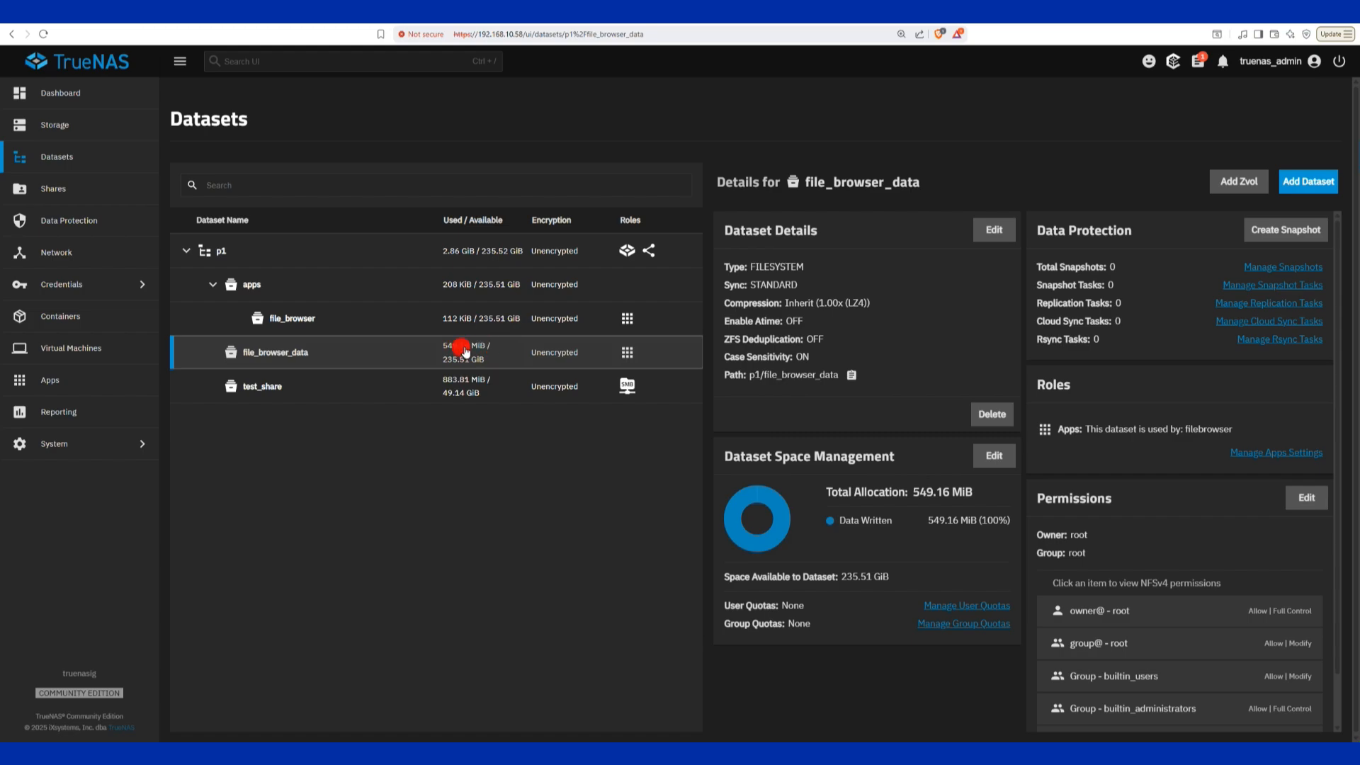
left_click(333, 385)
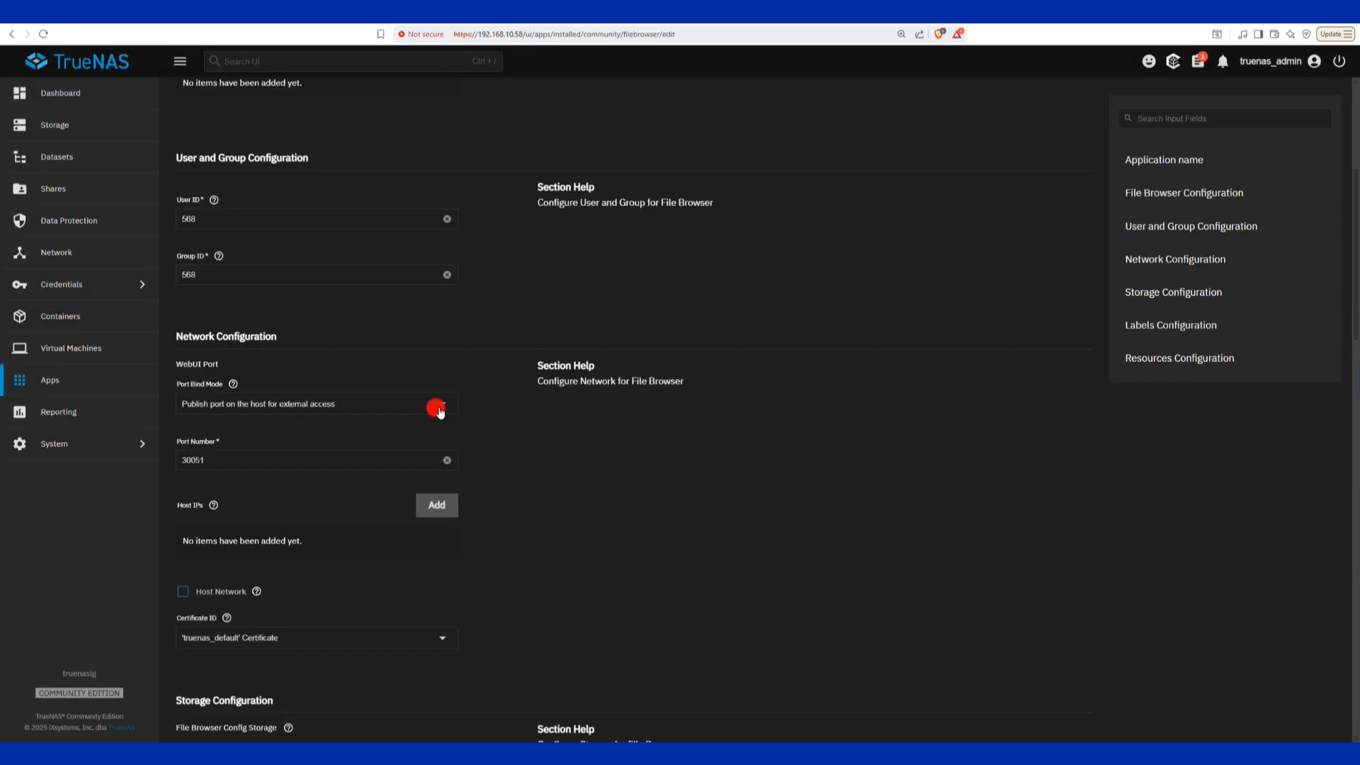
Add a new Additional Storage entry of type SMB/CIFS Share
scroll(439, 411, "down", 9)
left_click(437, 332)
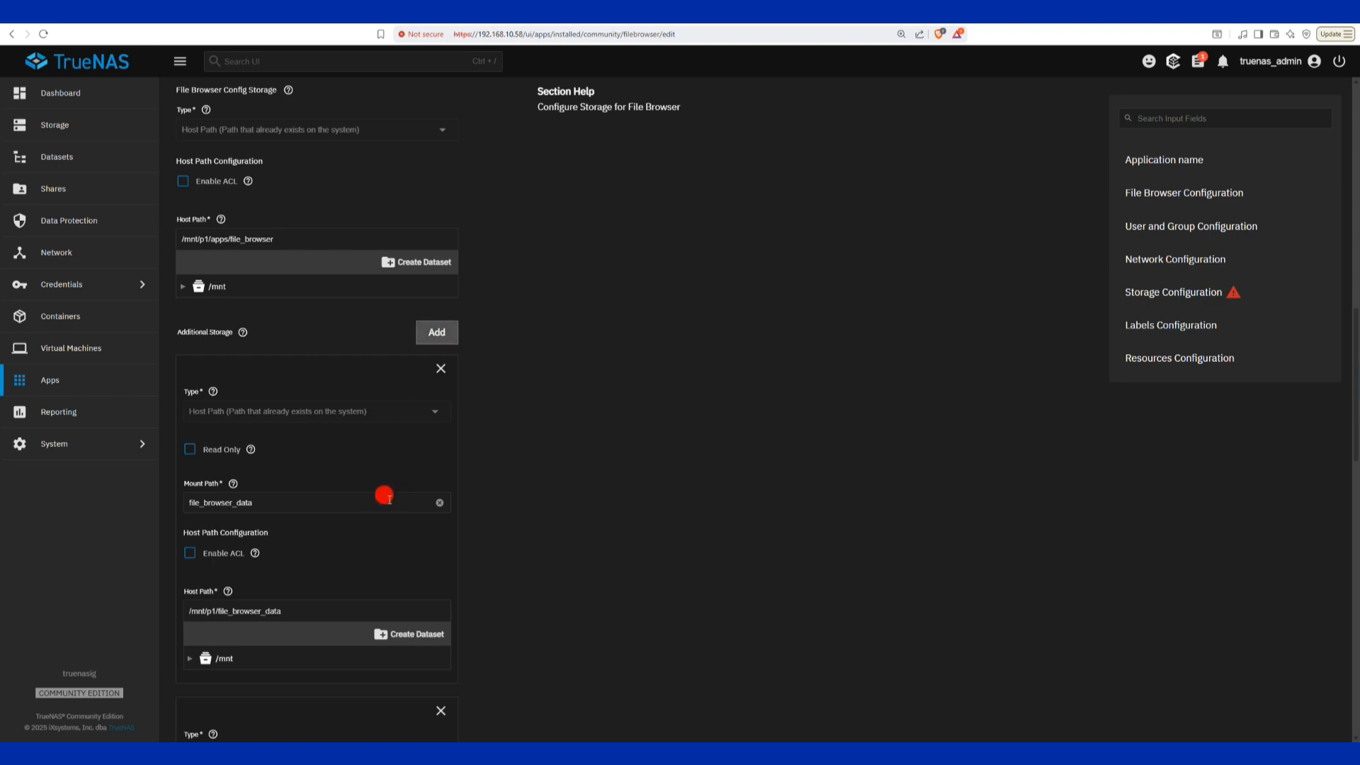
scroll(384, 495, "down", 7)
left_click(340, 233)
left_click(273, 327)
Set mount path media, server 192.168.10.15, share path media, username and password, then Update
left_click(281, 320)
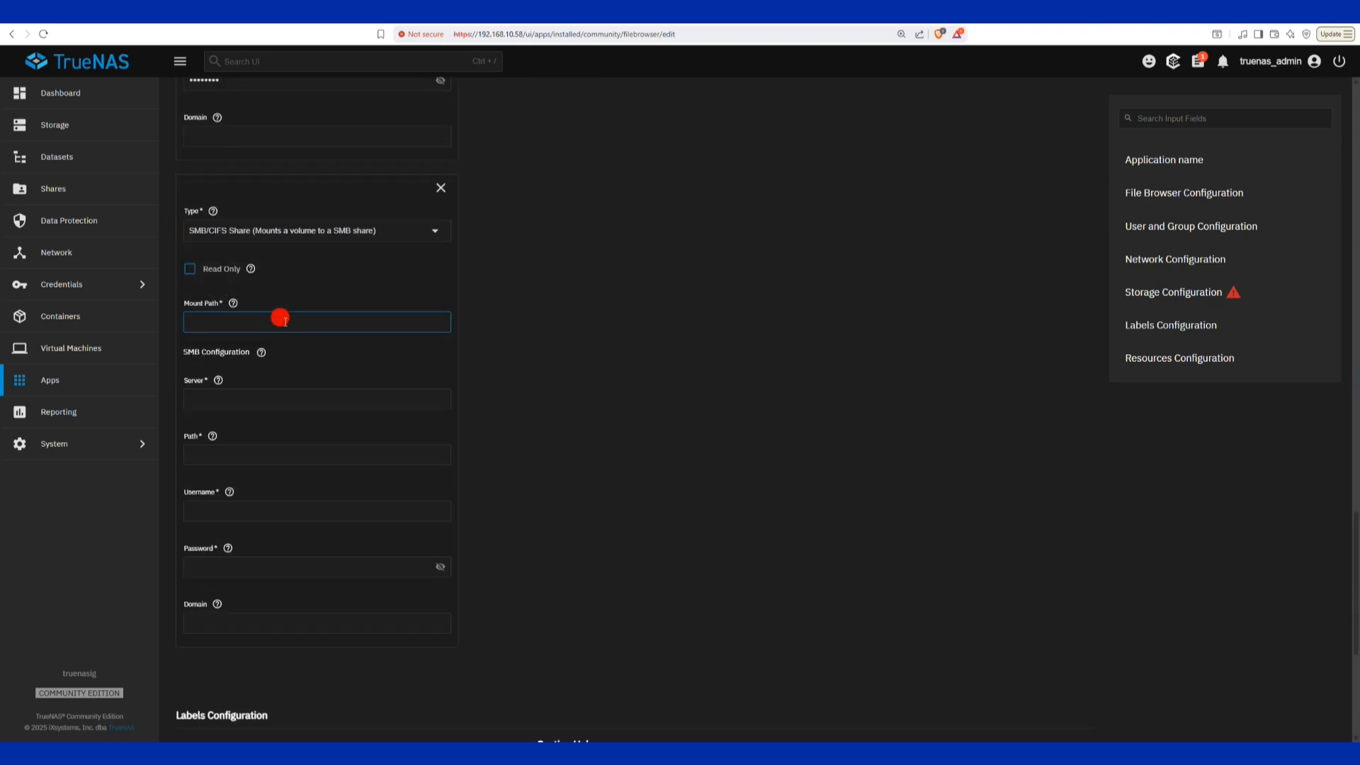
left_click(306, 397)
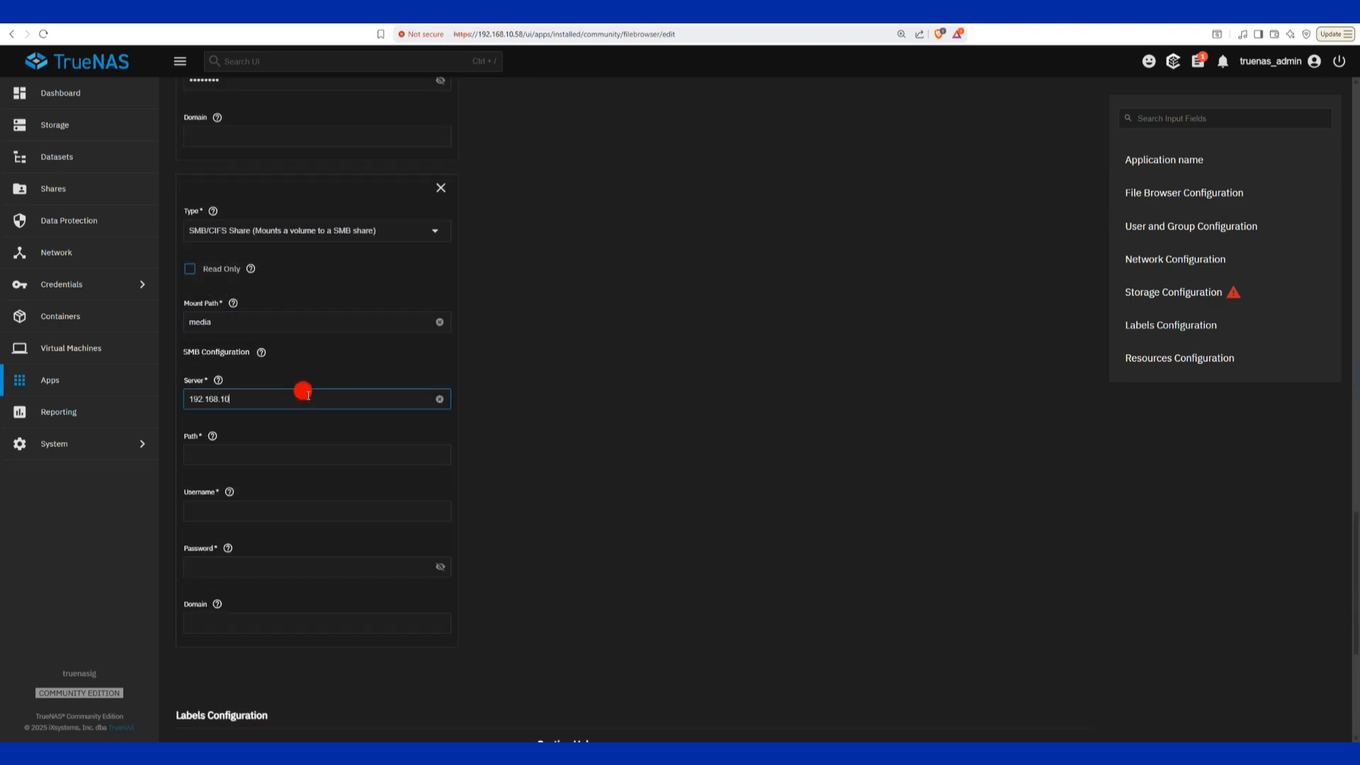
left_click(314, 456)
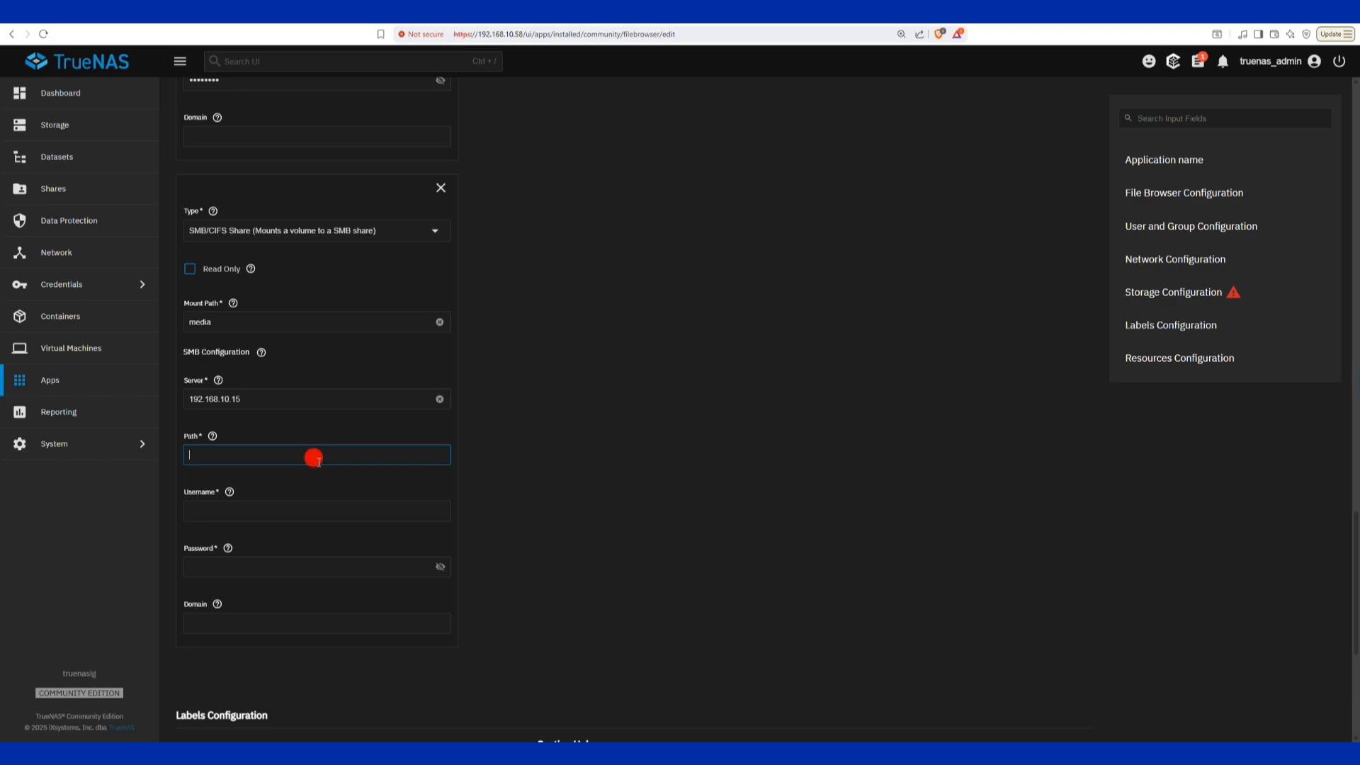
left_click(218, 517)
type("media")
key("Tab")
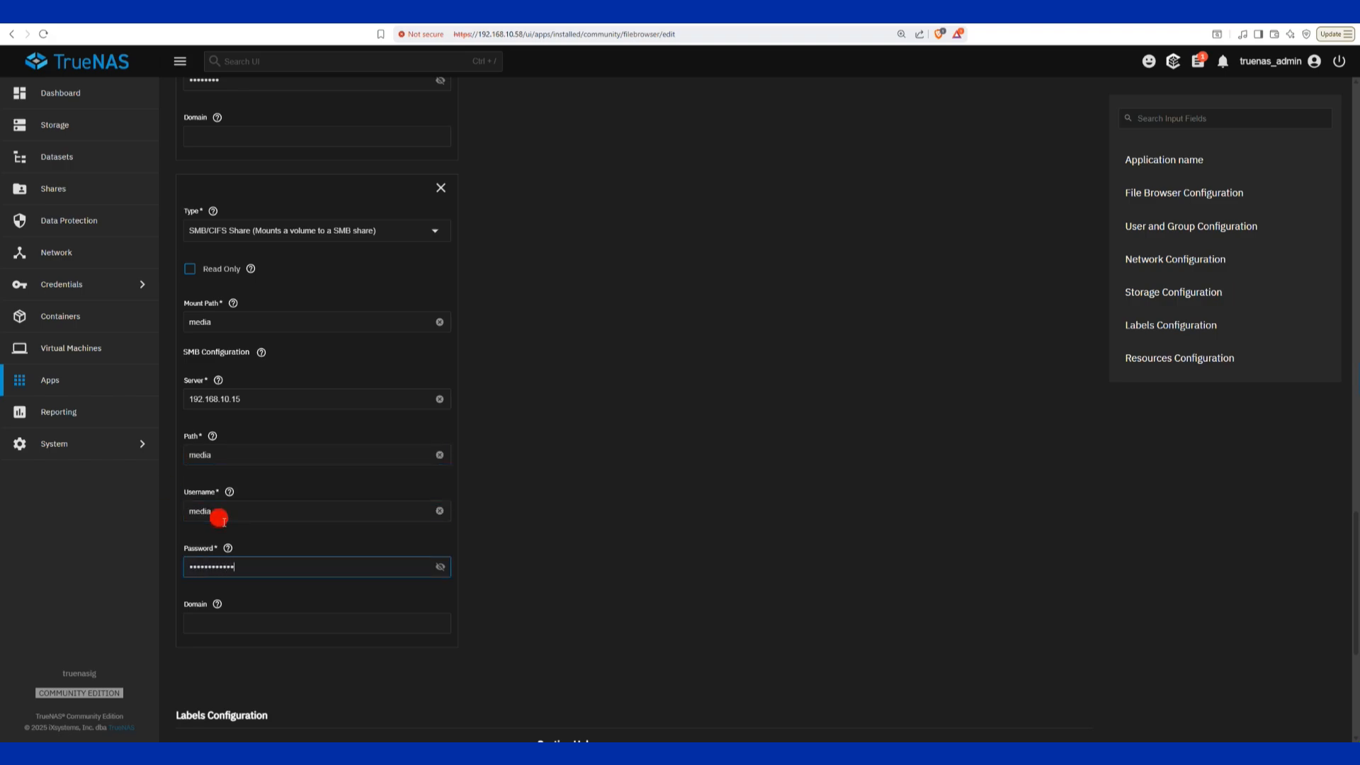
scroll(225, 523, "down", 5)
left_click(201, 720)
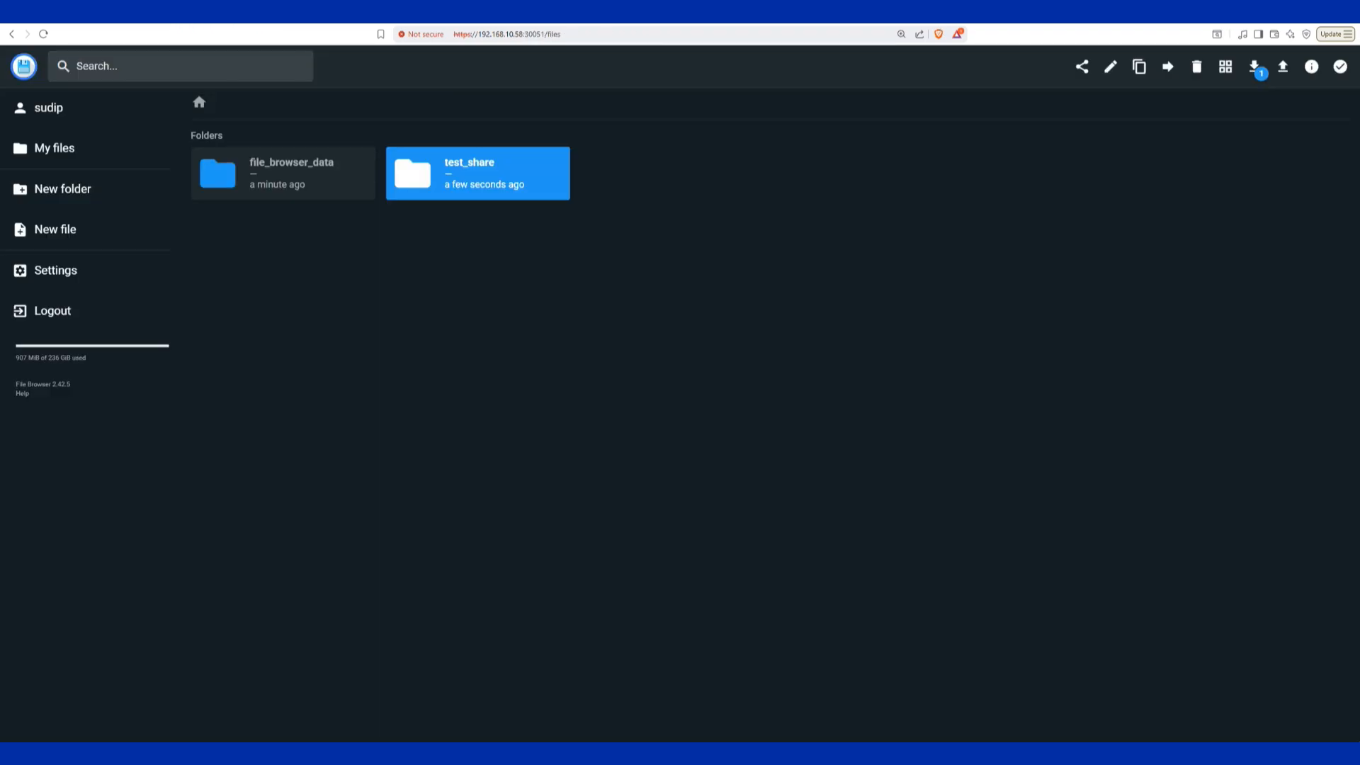
Reload File Browser and look through the media share's IG videos folder
left_click(42, 35)
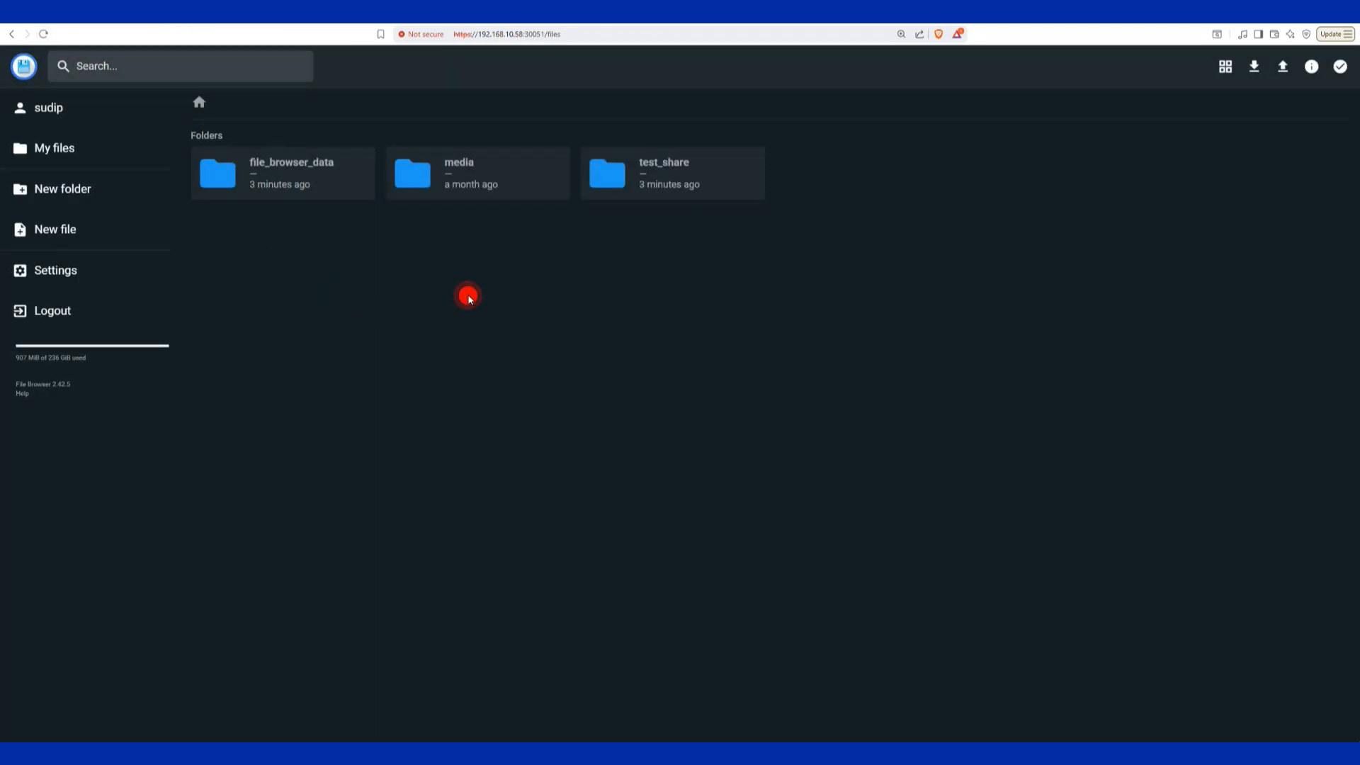
double_click(470, 178)
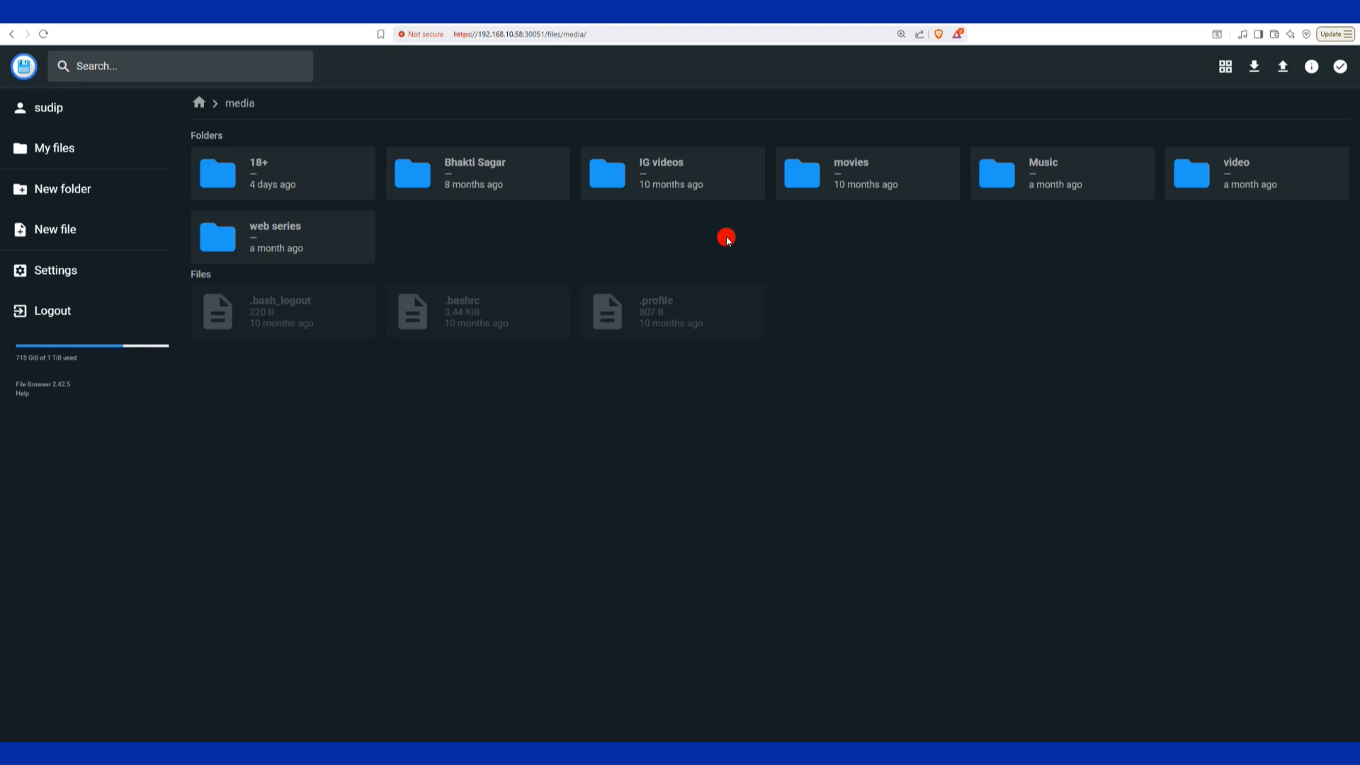
double_click(662, 177)
scroll(418, 343, "down", 3)
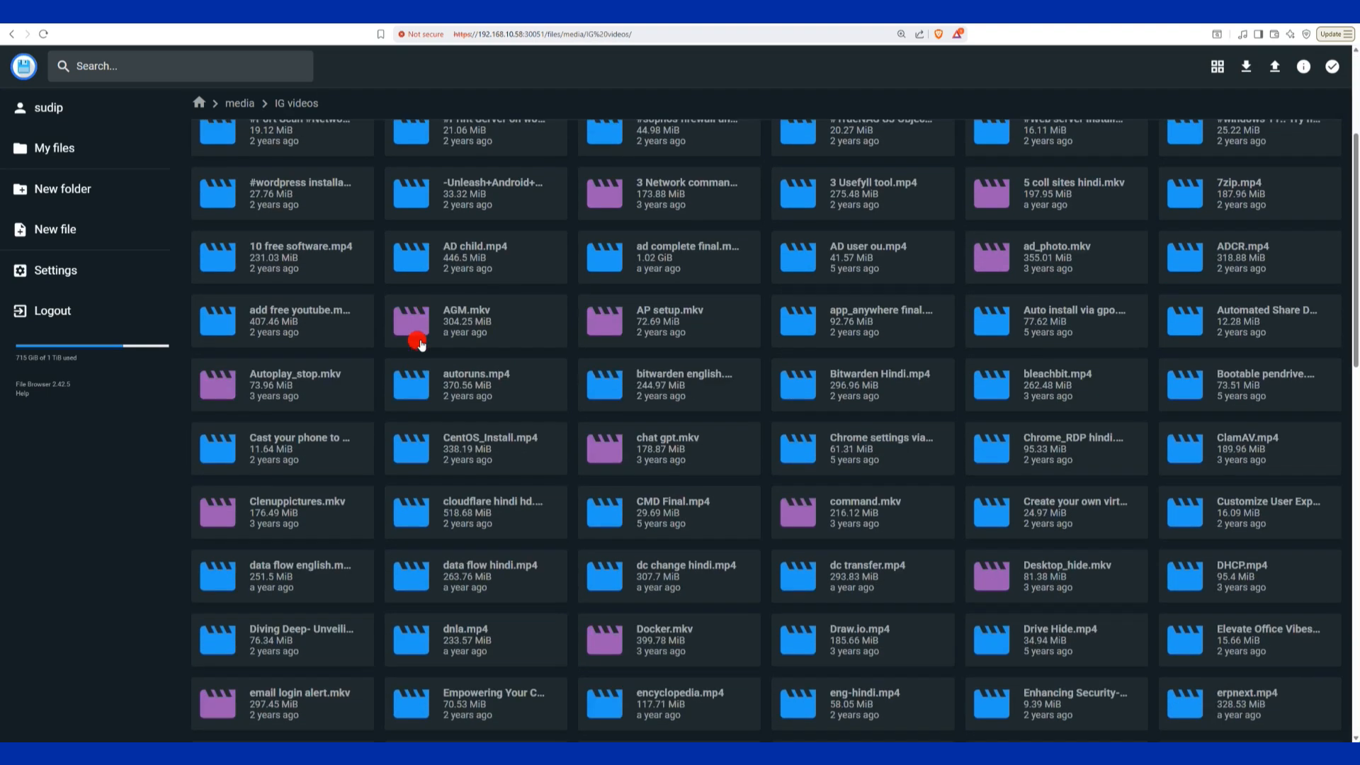
scroll(418, 343, "down", 15)
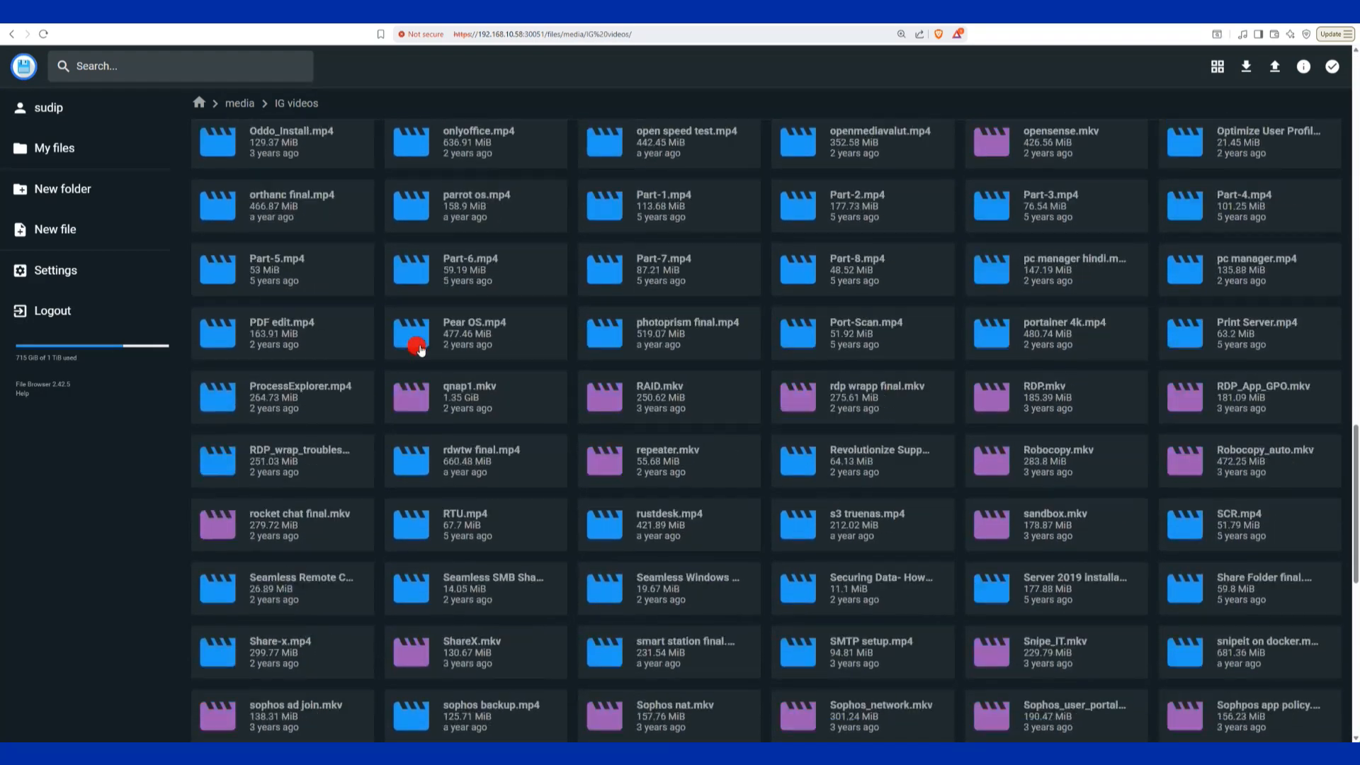
scroll(418, 347, "up", 10)
Browse media/movies/English Movies to see its video files, then return to the root listing
left_click(238, 103)
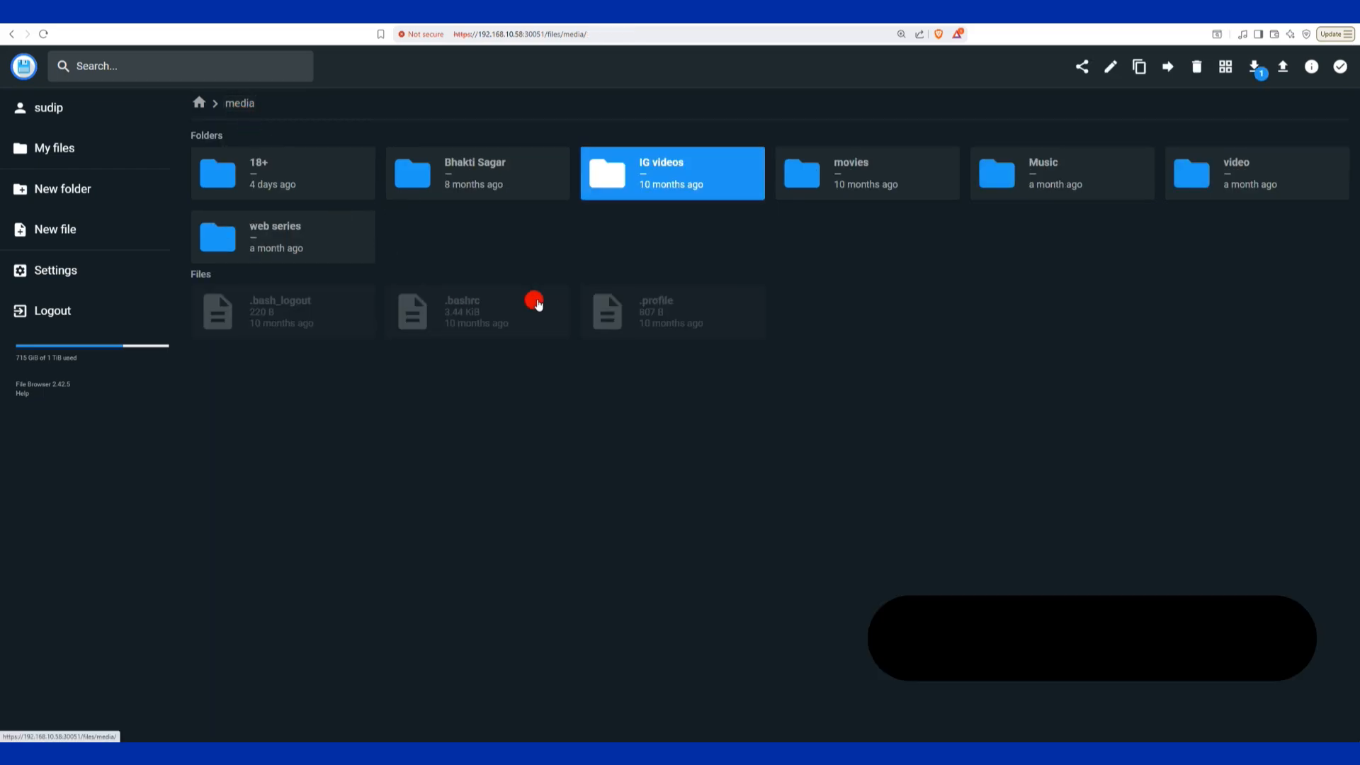
double_click(850, 173)
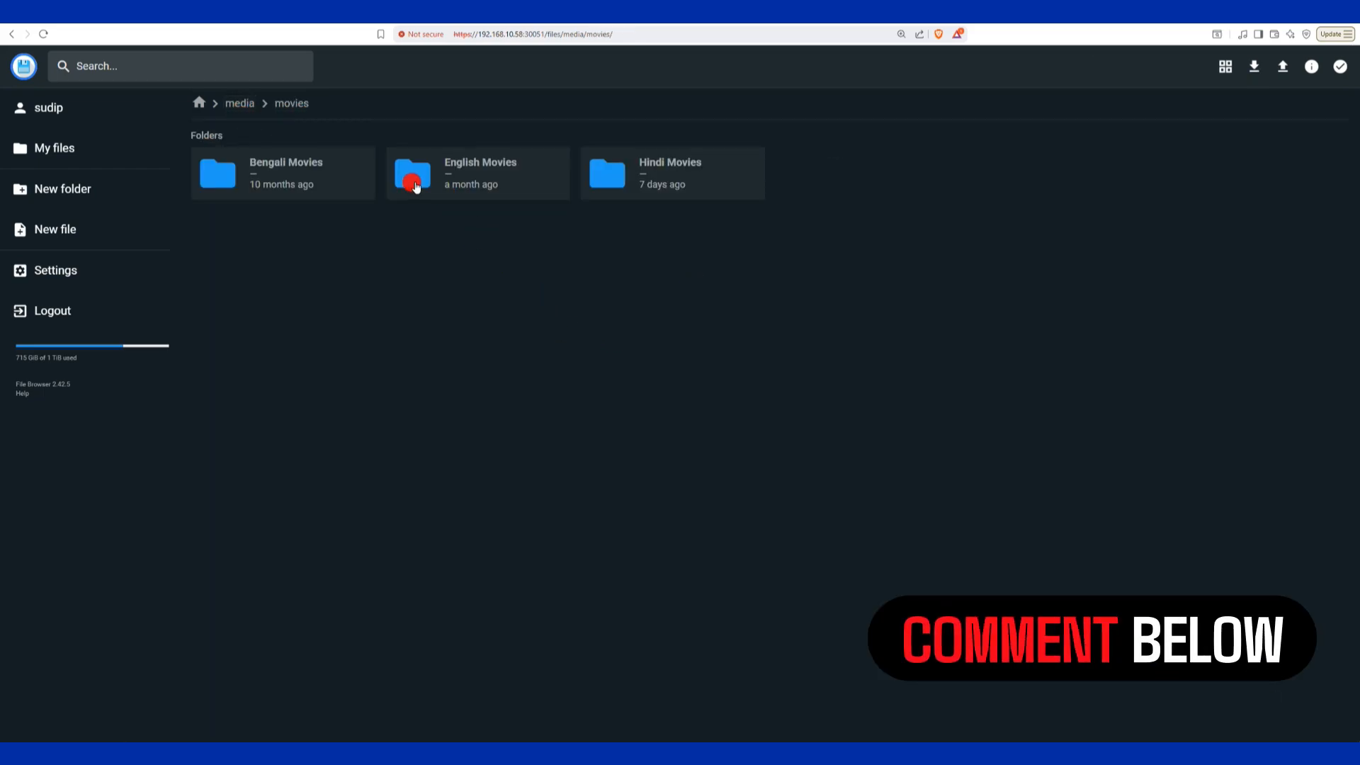
double_click(415, 186)
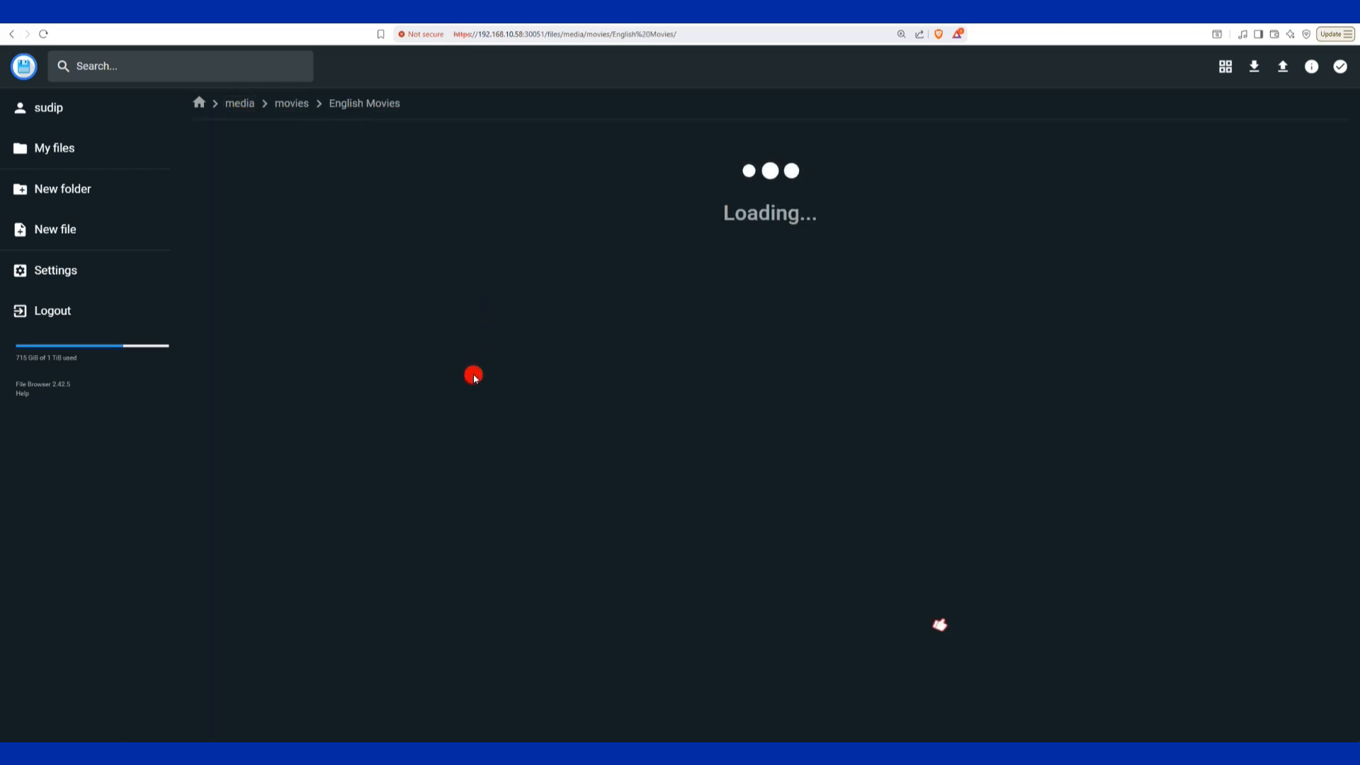
scroll(453, 372, "down", 3)
scroll(453, 368, "up", 3)
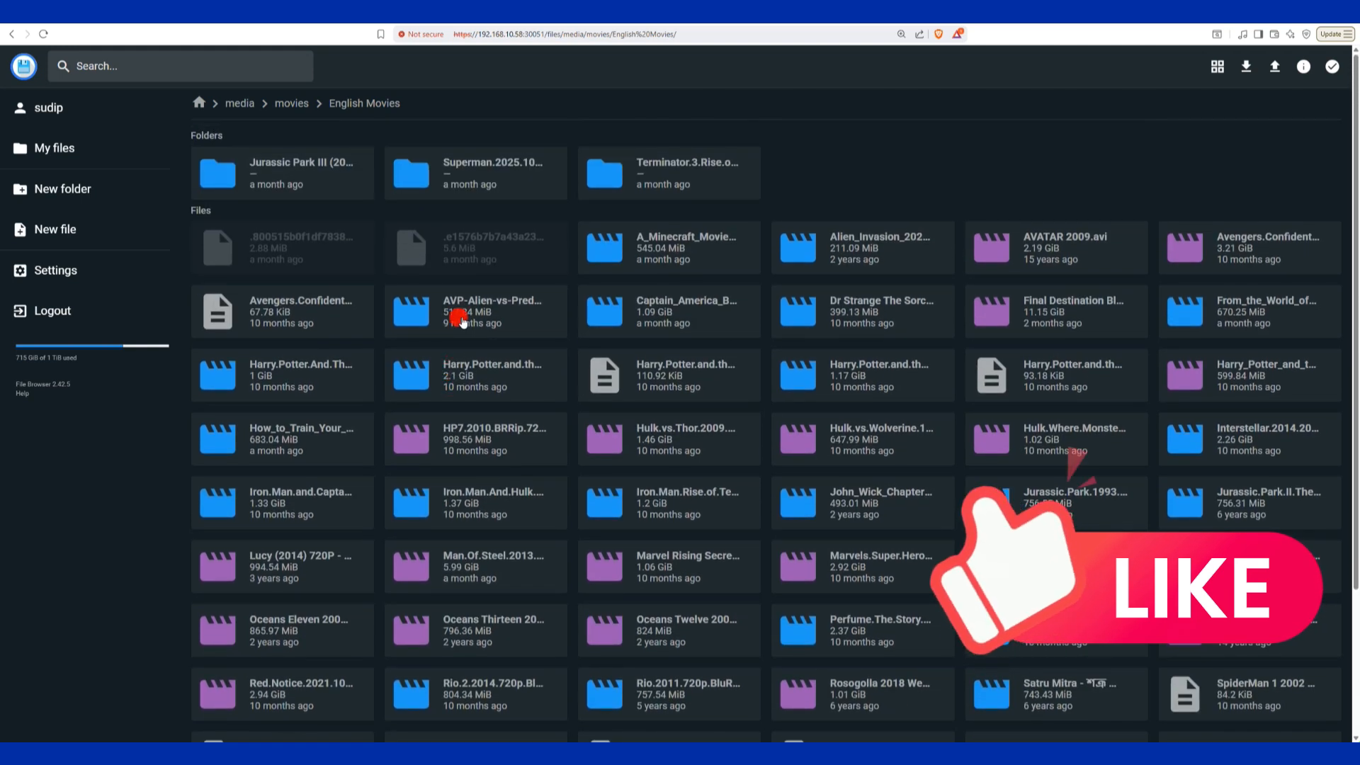
left_click(198, 104)
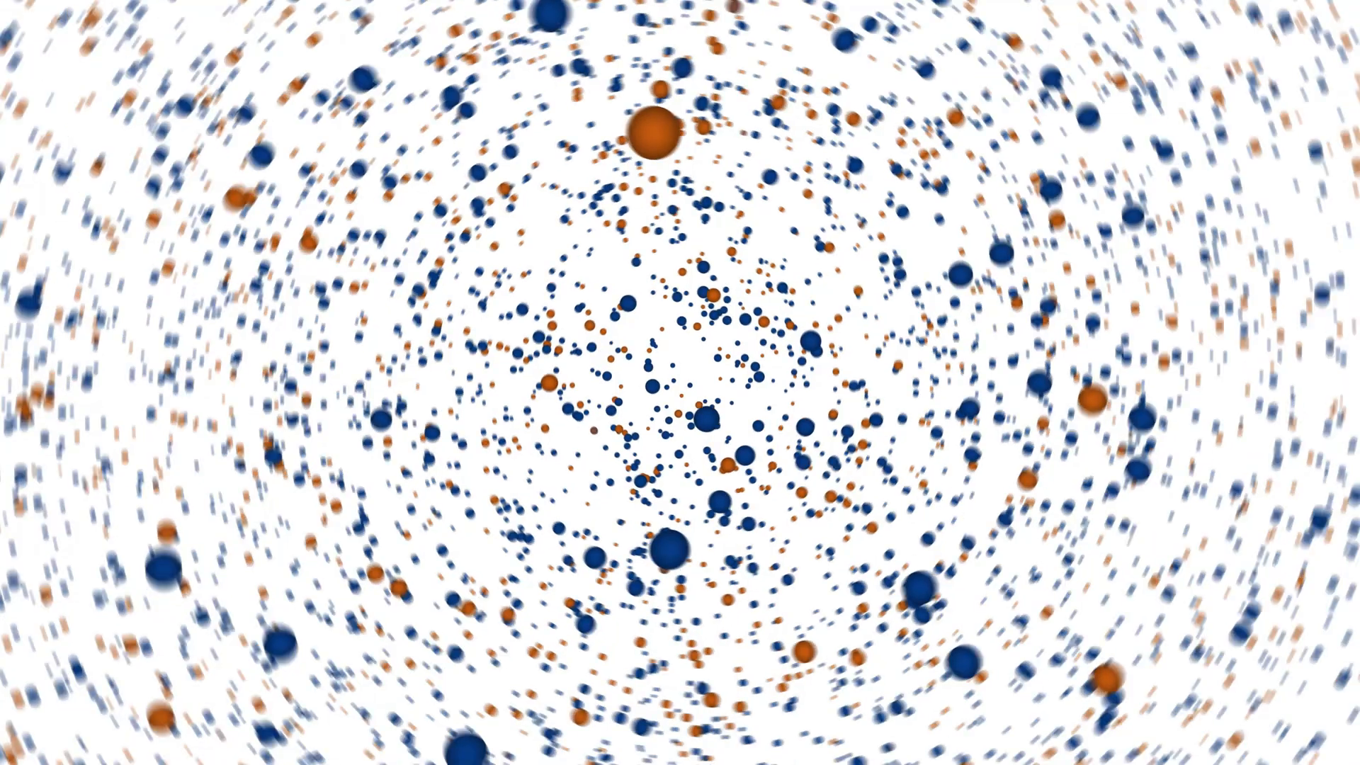